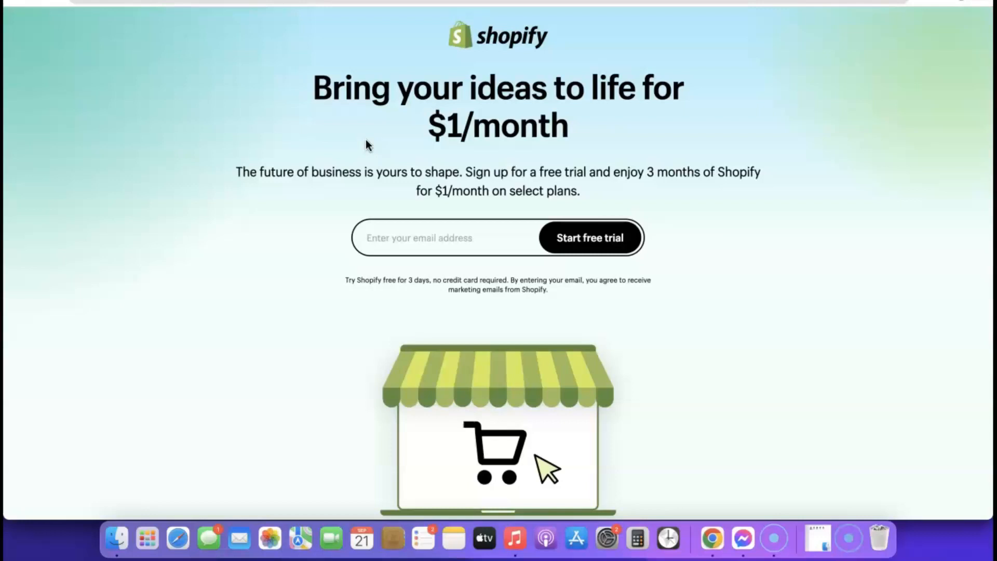
Start a Shopify free trial using the browser's saved email address.
left_click(404, 239)
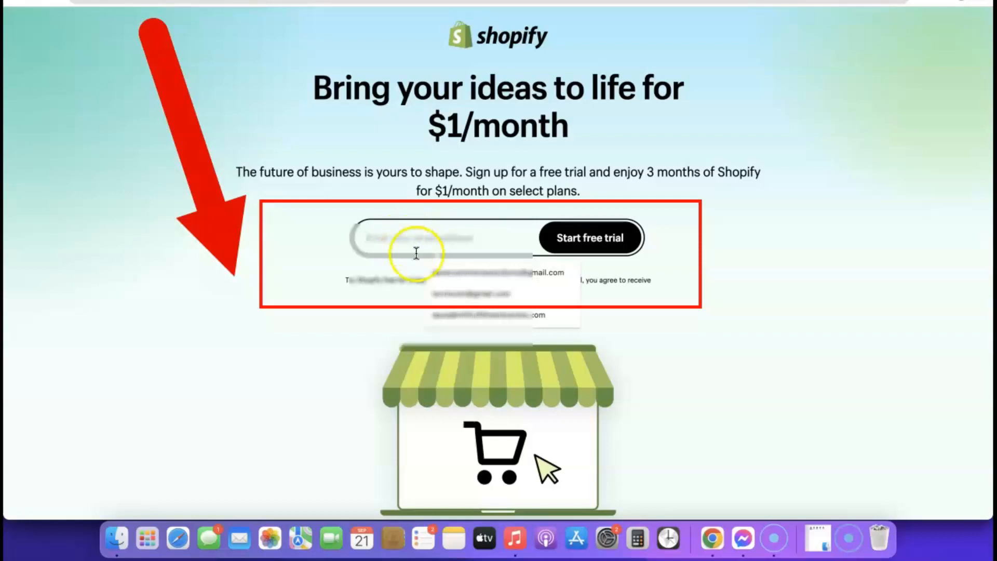
left_click(453, 273)
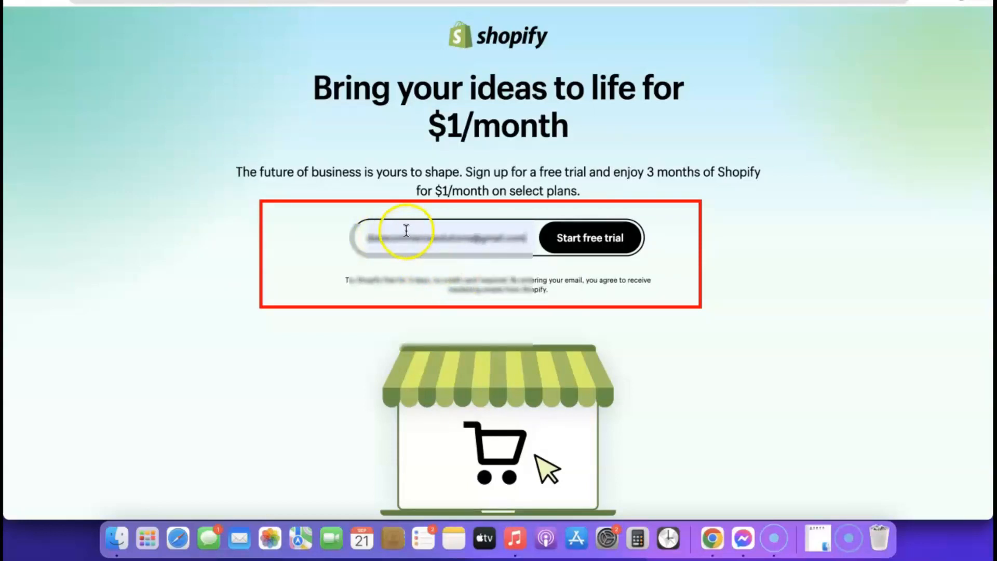
left_click(594, 240)
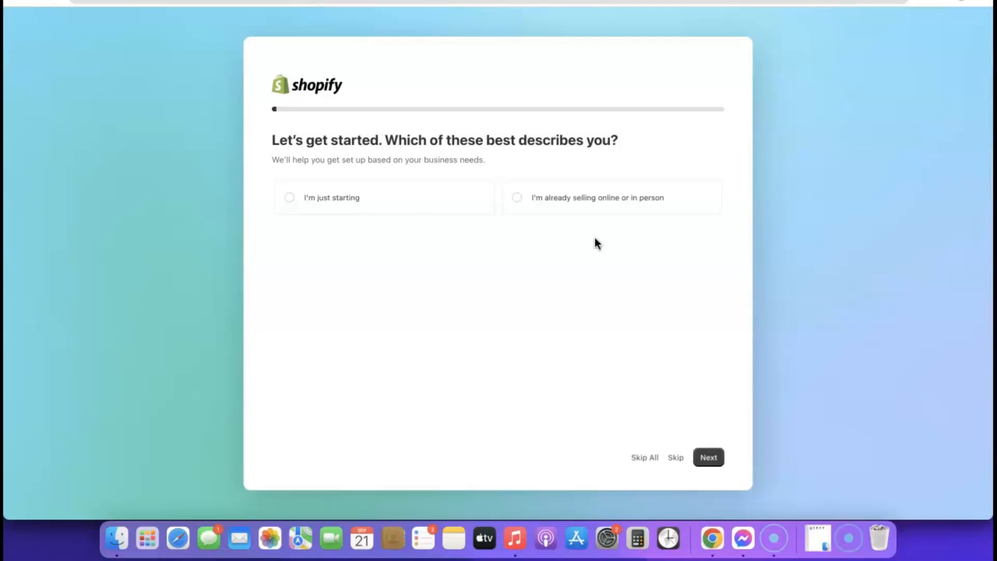
left_click(554, 240)
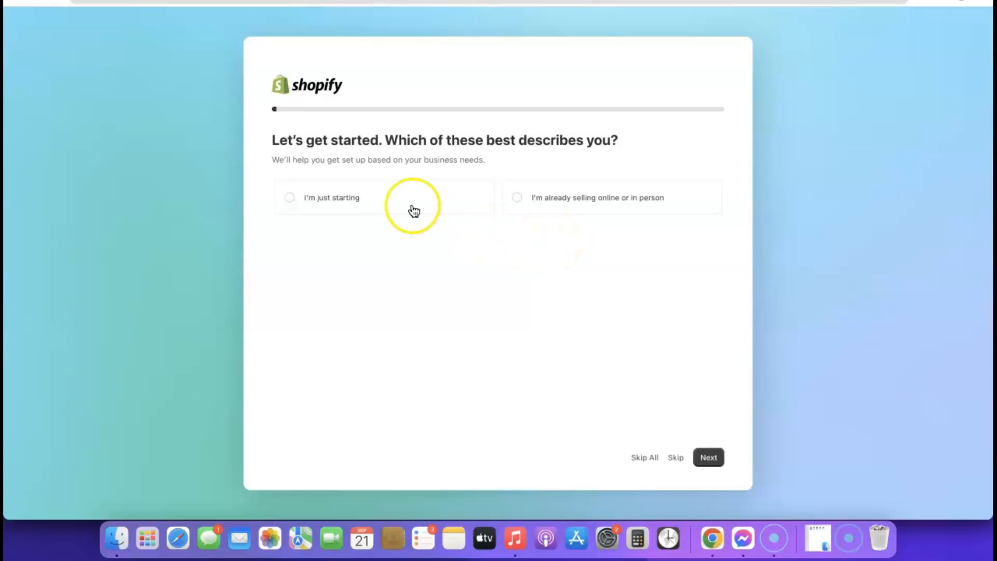
Answer setup as just starting, selling via an online store, dropshipping products first.
left_click(289, 200)
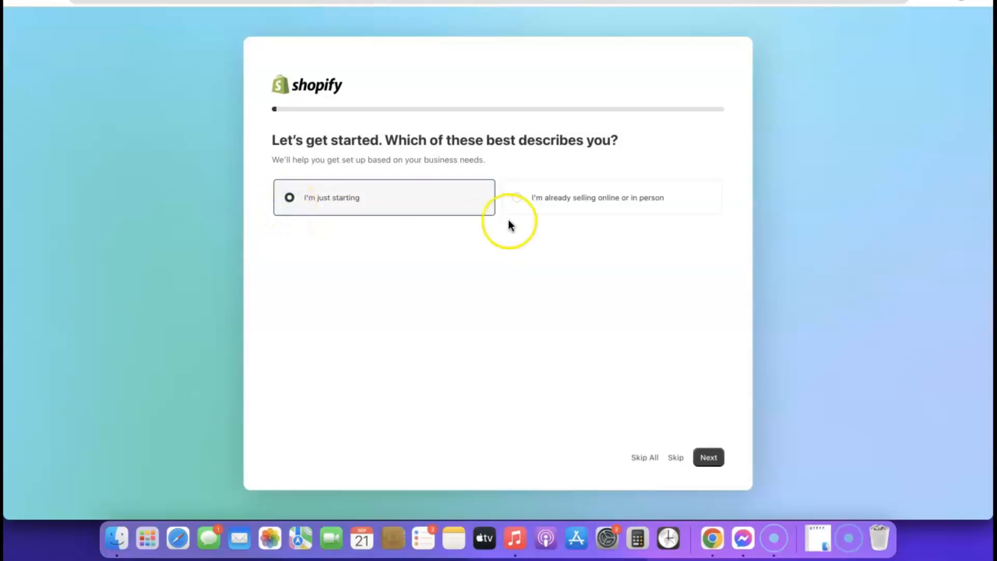
left_click(709, 458)
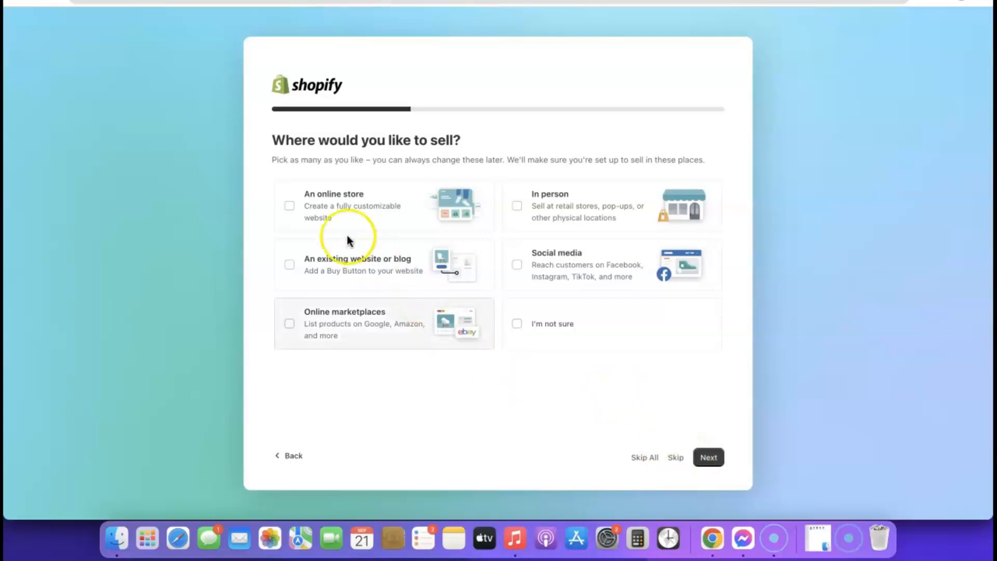
right_click(289, 205)
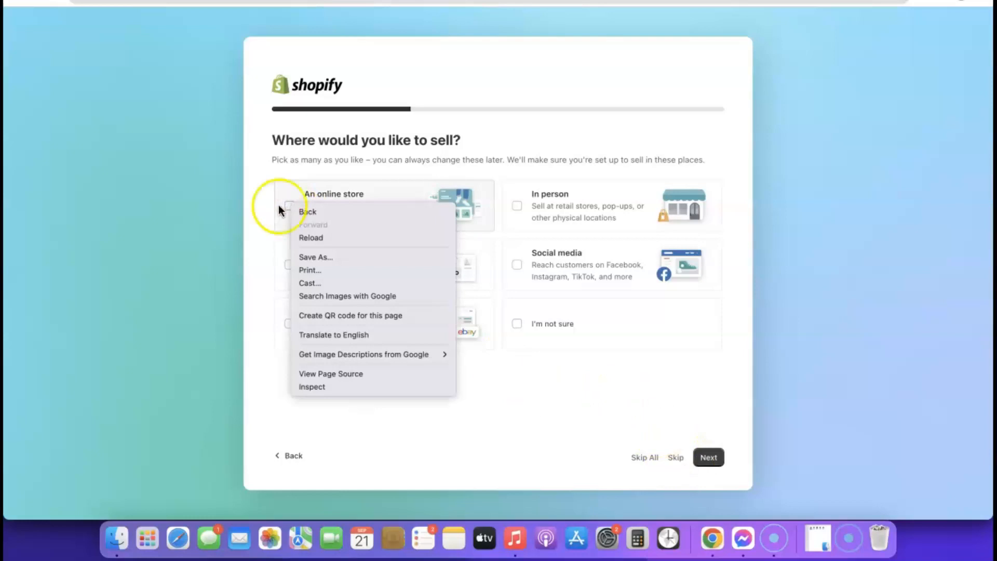
left_click(279, 209)
left_click(289, 205)
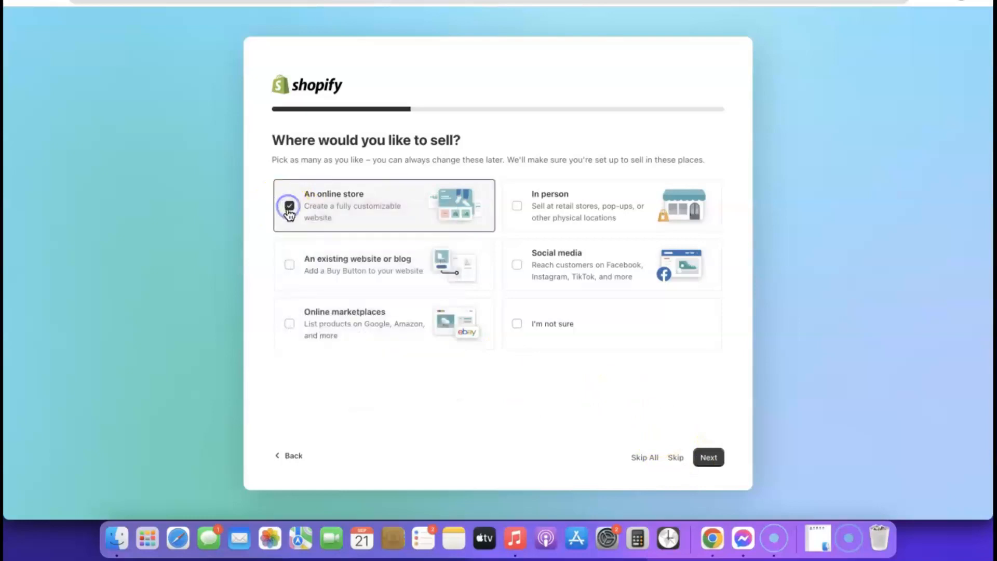
left_click(709, 459)
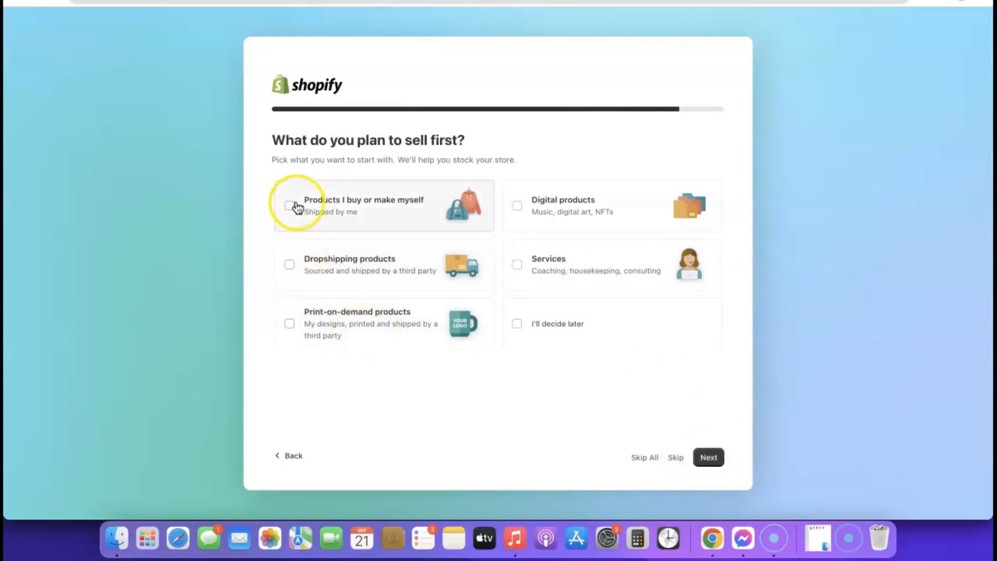
left_click(290, 266)
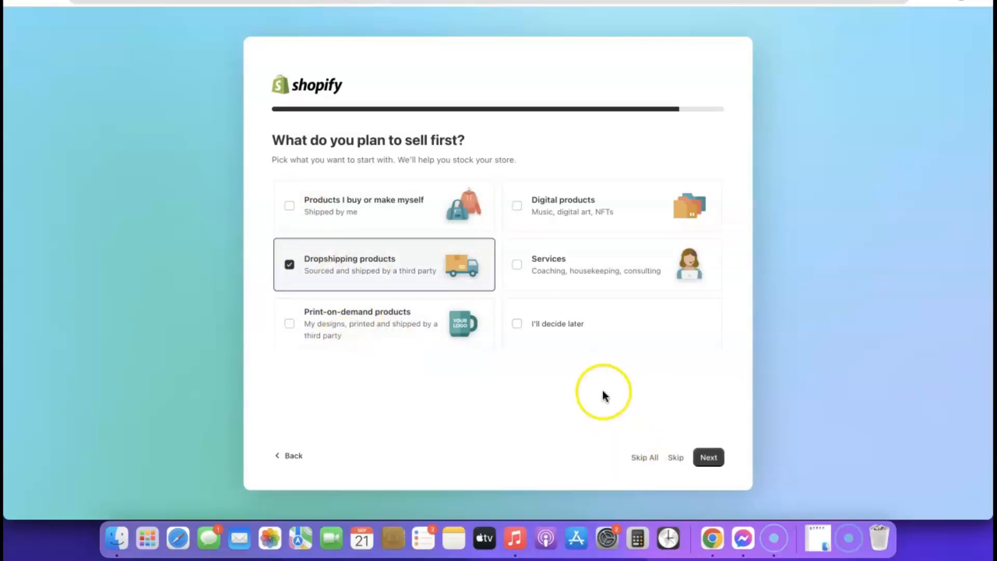
left_click(708, 458)
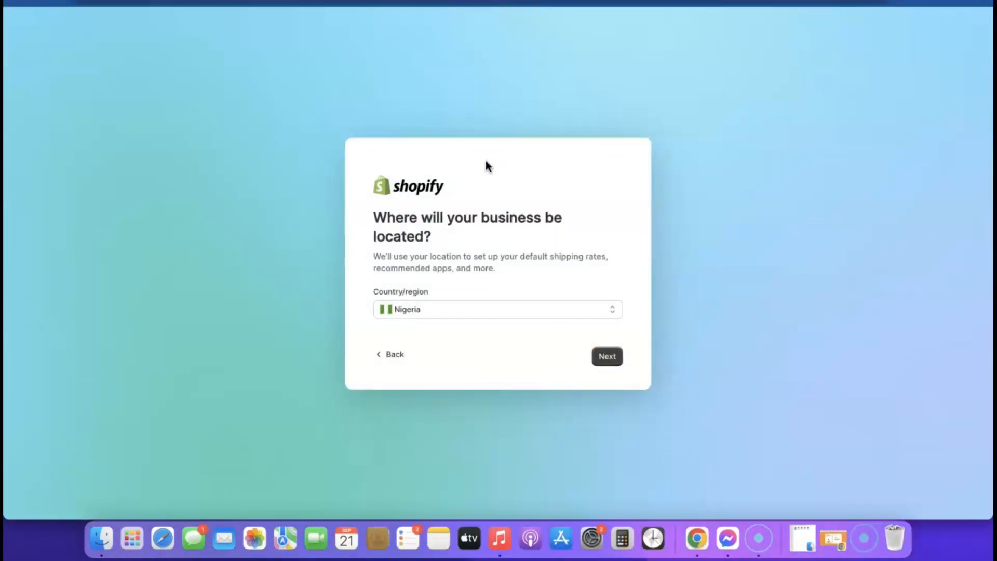
Keep Nigeria as the business country/region and continue.
left_click(560, 311)
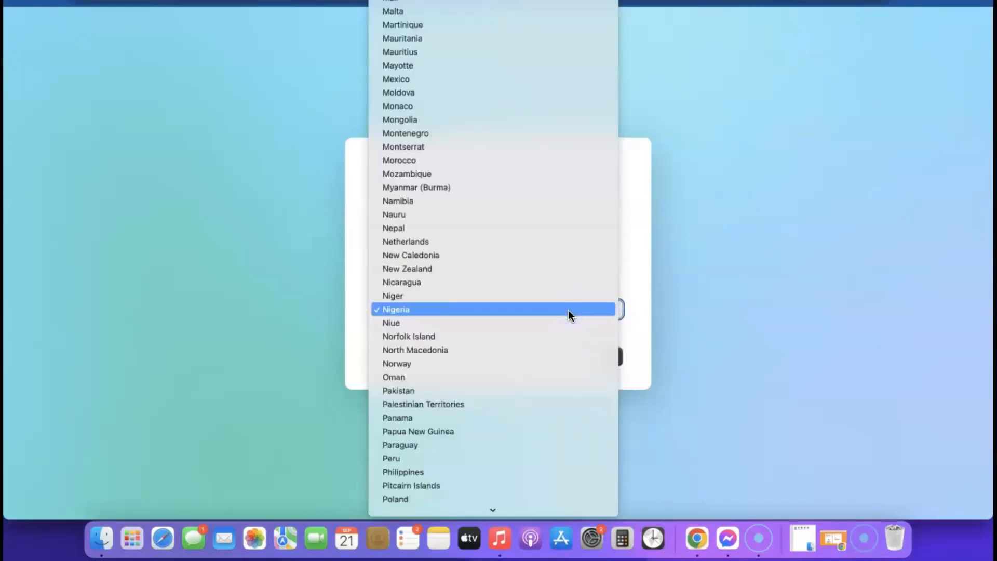
left_click(568, 309)
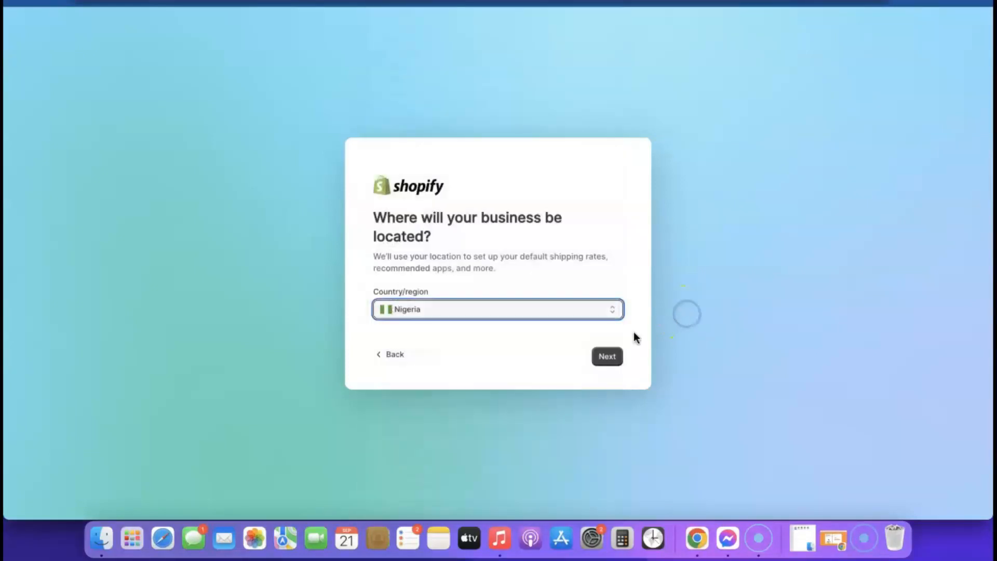
left_click(606, 357)
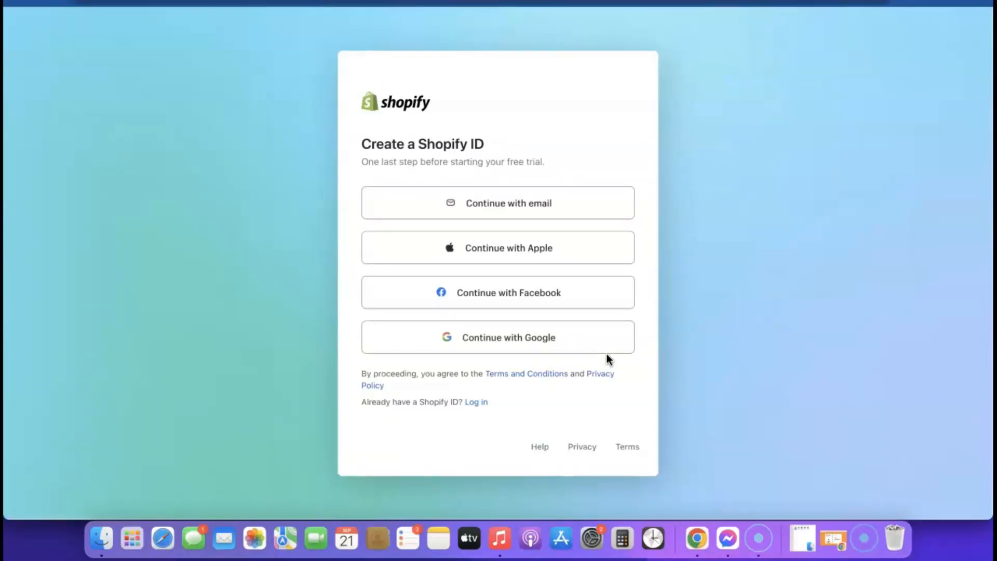
Create a Shopify ID by email with a Chrome-suggested strong password.
left_click(500, 205)
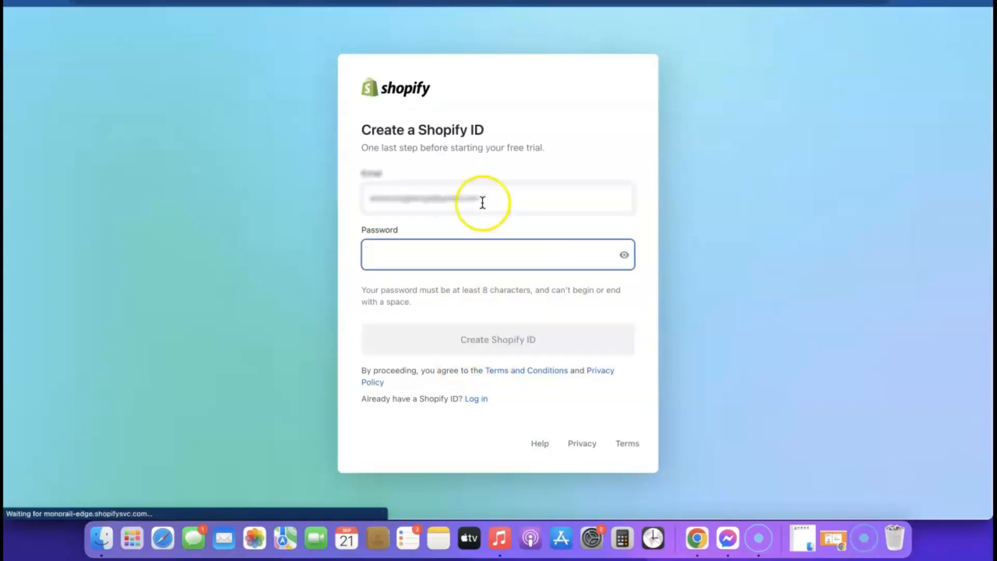
left_click(537, 256)
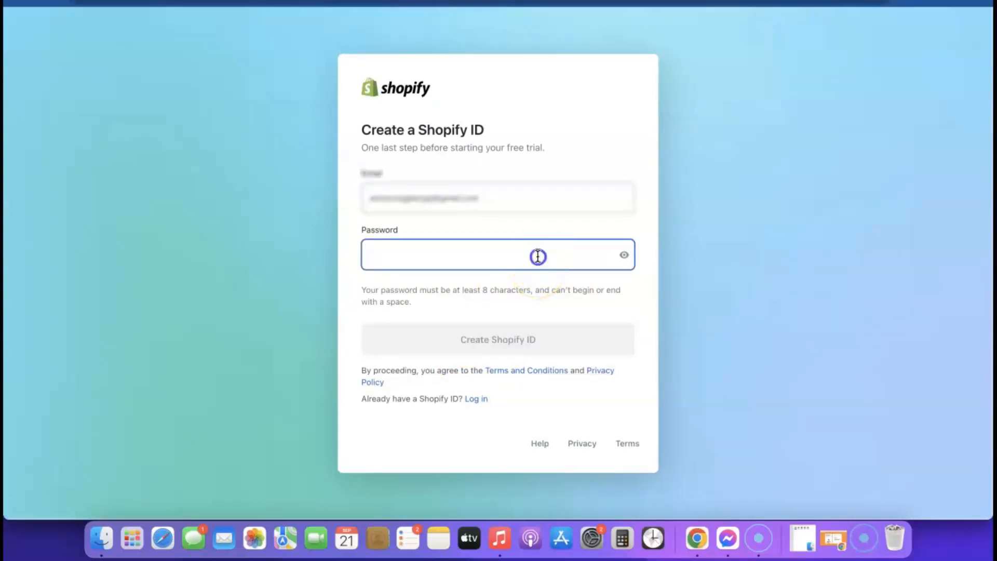
left_click(534, 292)
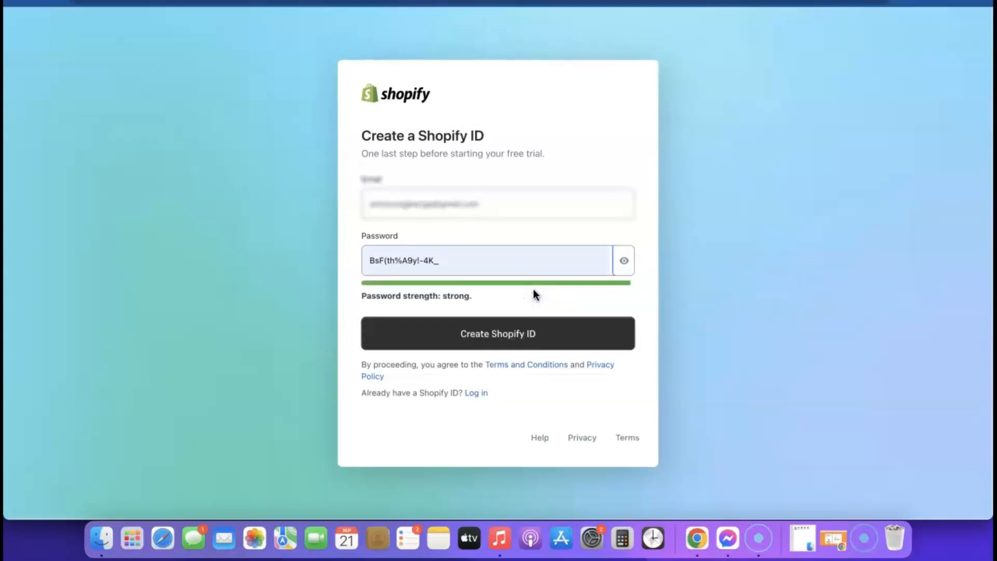
left_click(495, 335)
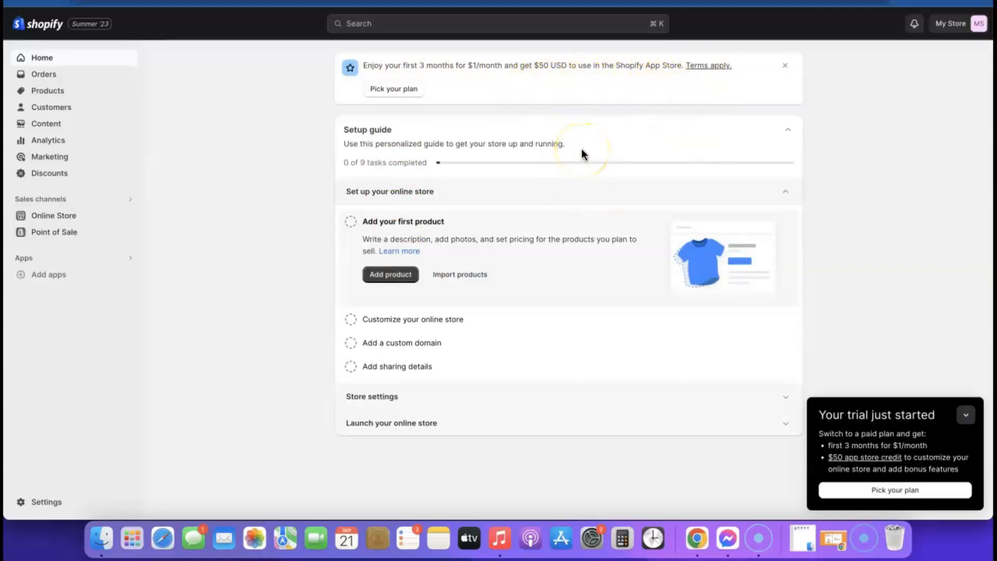
Reach the Basic/Shopify/Advanced plan comparison through the Themes page's Pick a plan banner.
left_click(395, 89)
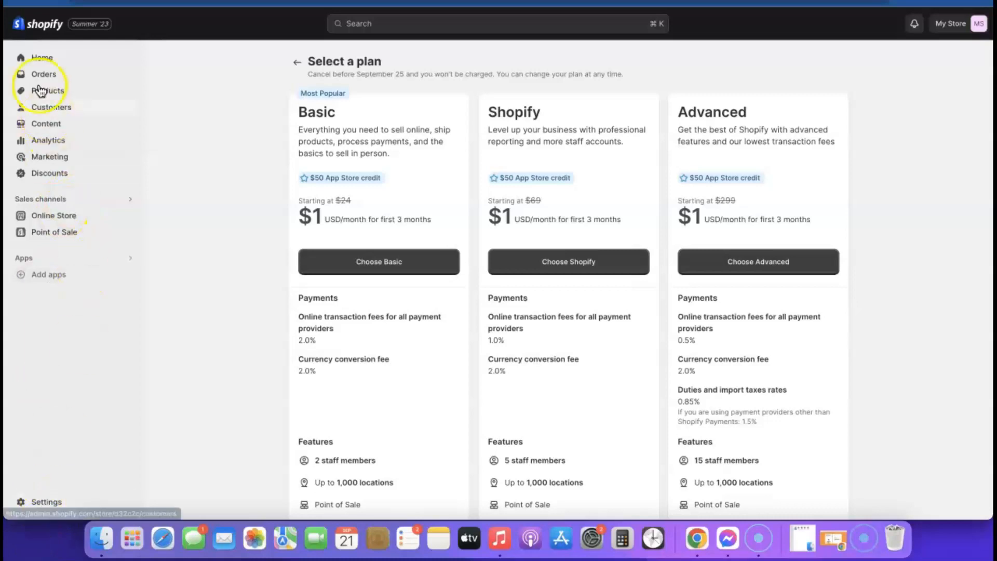
left_click(38, 58)
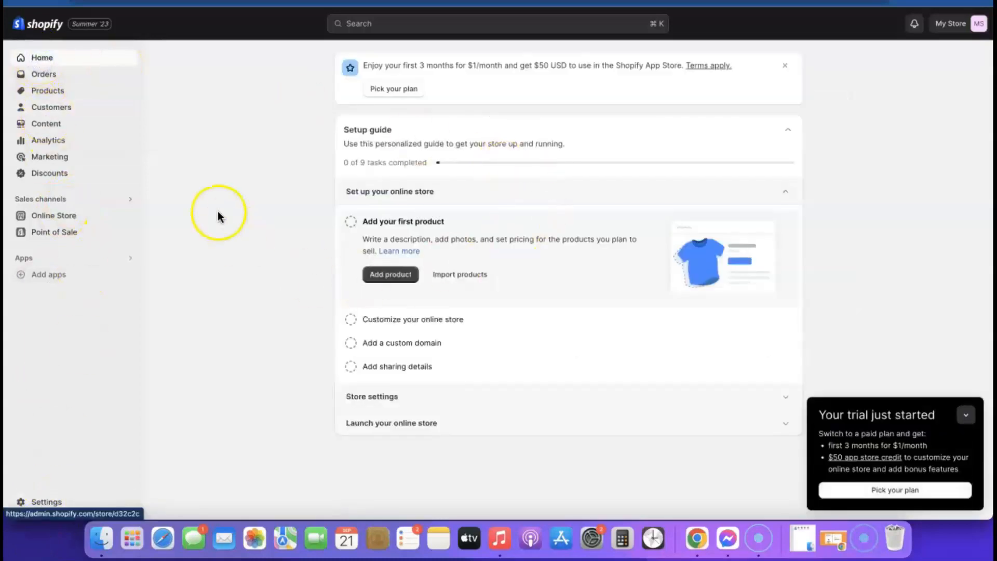
left_click(49, 217)
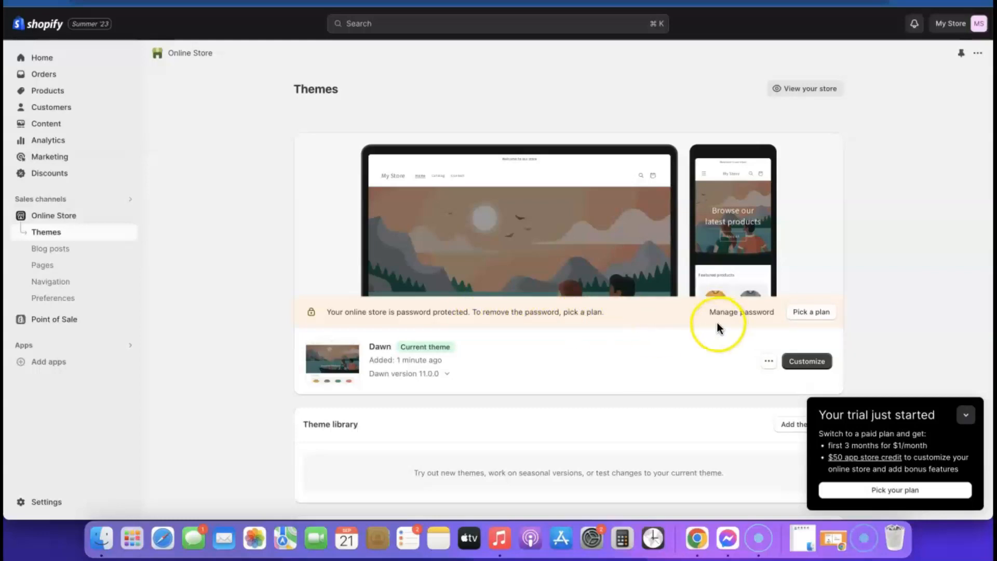
left_click(808, 312)
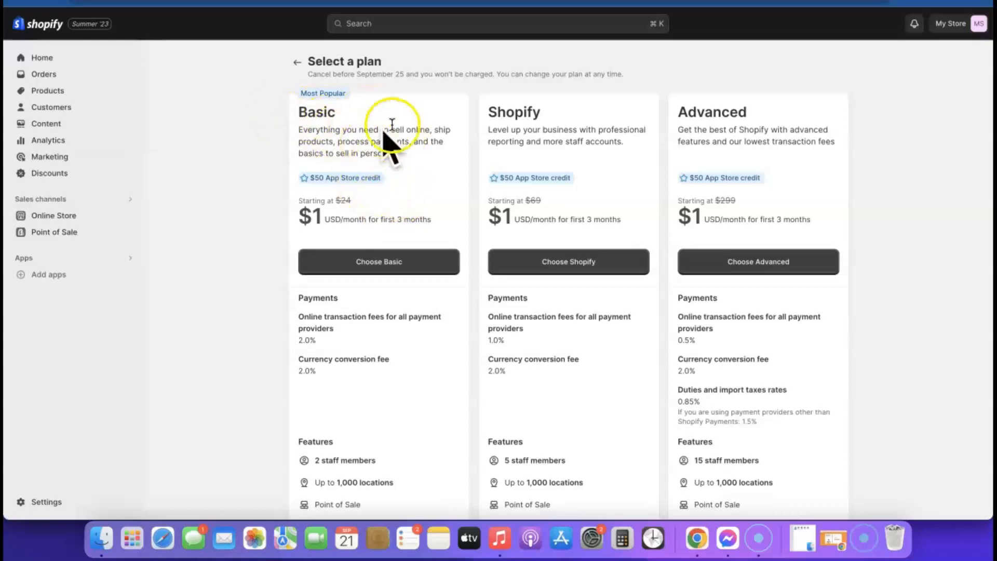
Choose the Basic plan with a monthly billing cycle.
left_click(378, 264)
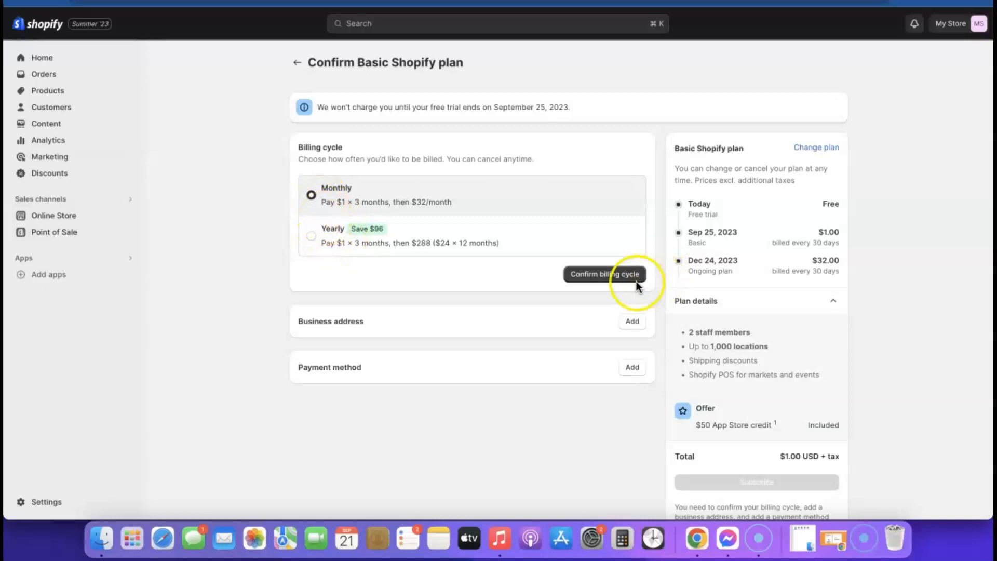
left_click(599, 280)
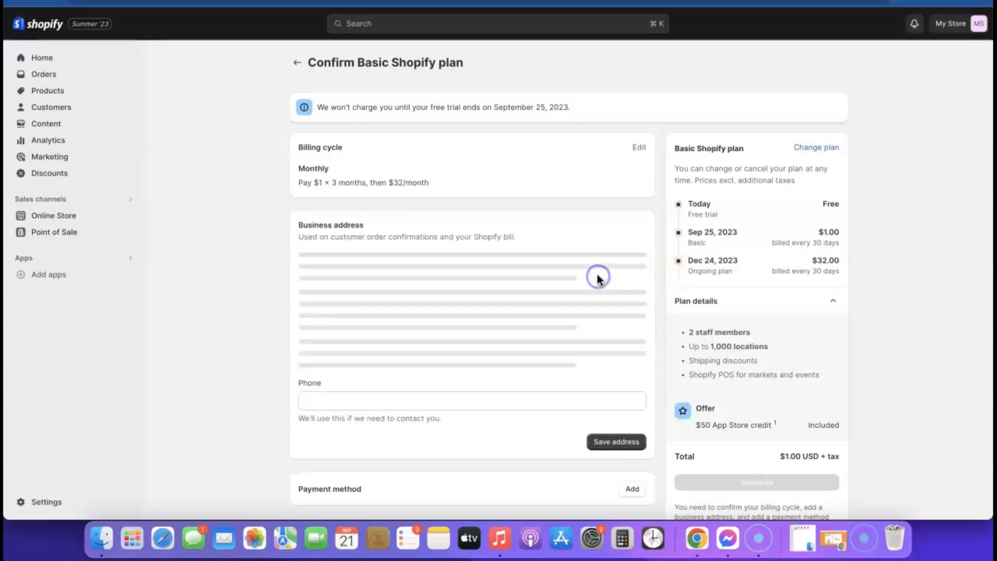
scroll(592, 259, "down", 2)
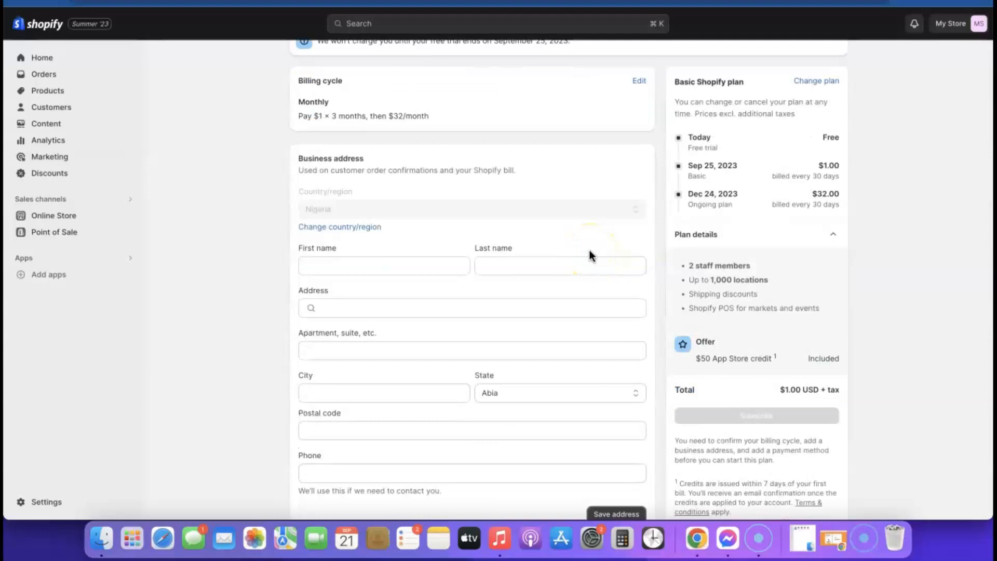
Enter the owner's first and last name and save the business address.
left_click(363, 263)
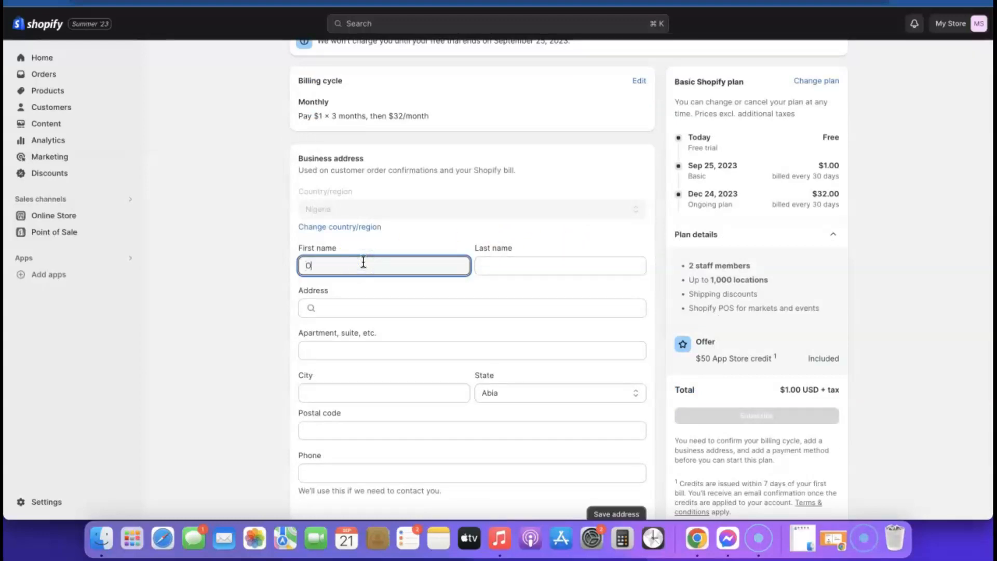
left_click(541, 262)
left_click(506, 309)
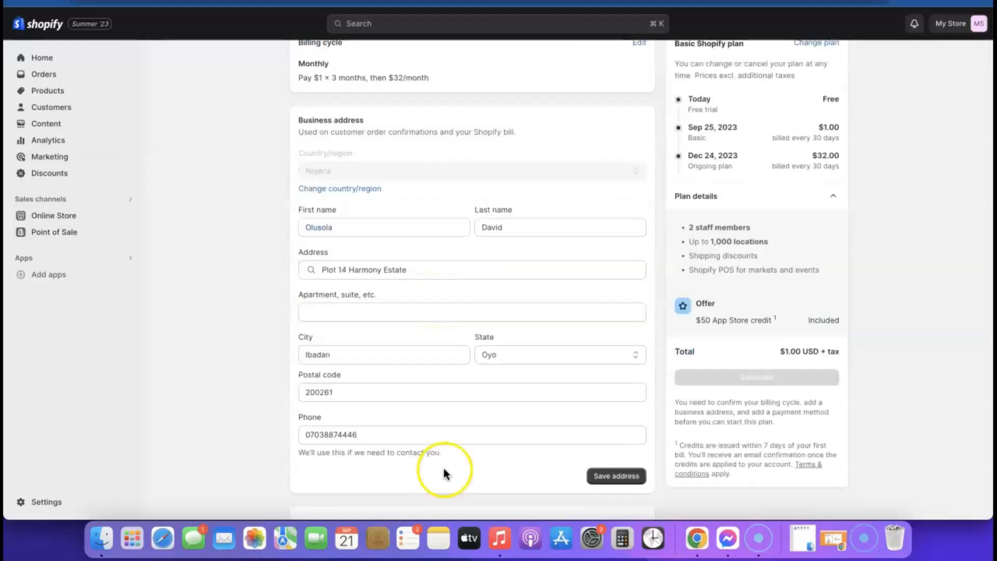
left_click(627, 476)
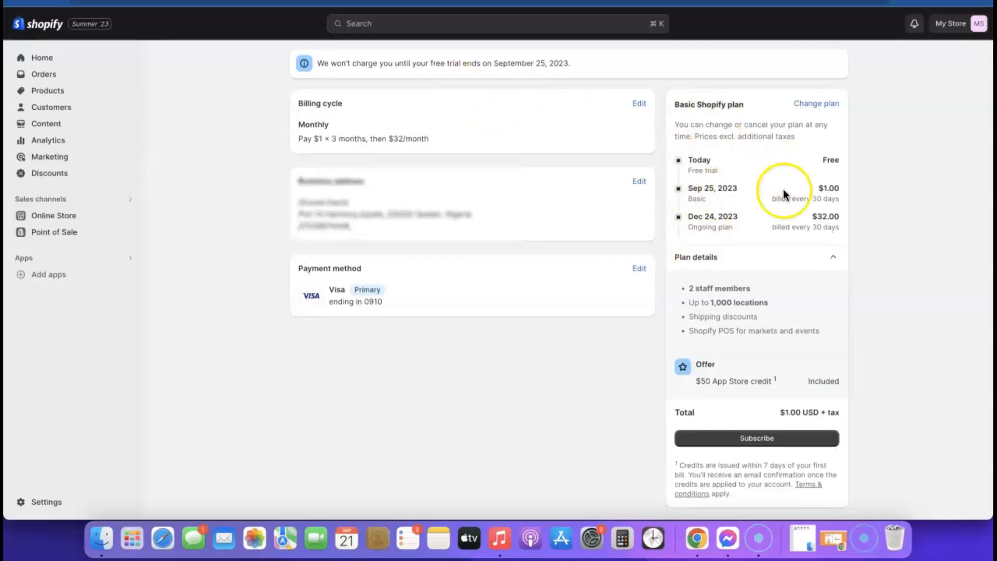
Subscribe to the Basic plan using the added Visa card.
left_click(757, 441)
scroll(636, 285, "down", 3)
scroll(636, 285, "up", 3)
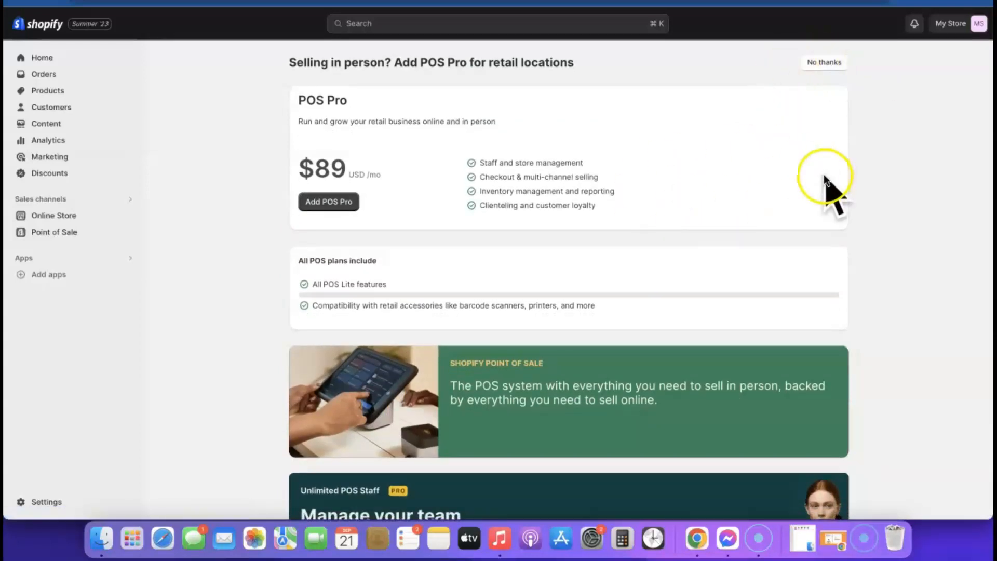
Decline the $89/mo POS Pro add-on, preview the storefront in a new tab, return to Themes.
left_click(825, 63)
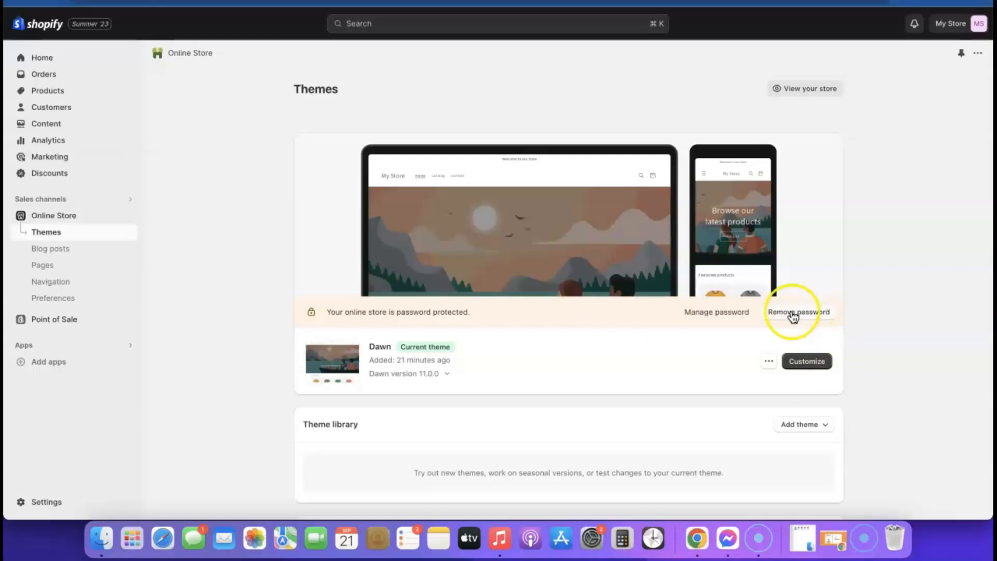
right_click(804, 91)
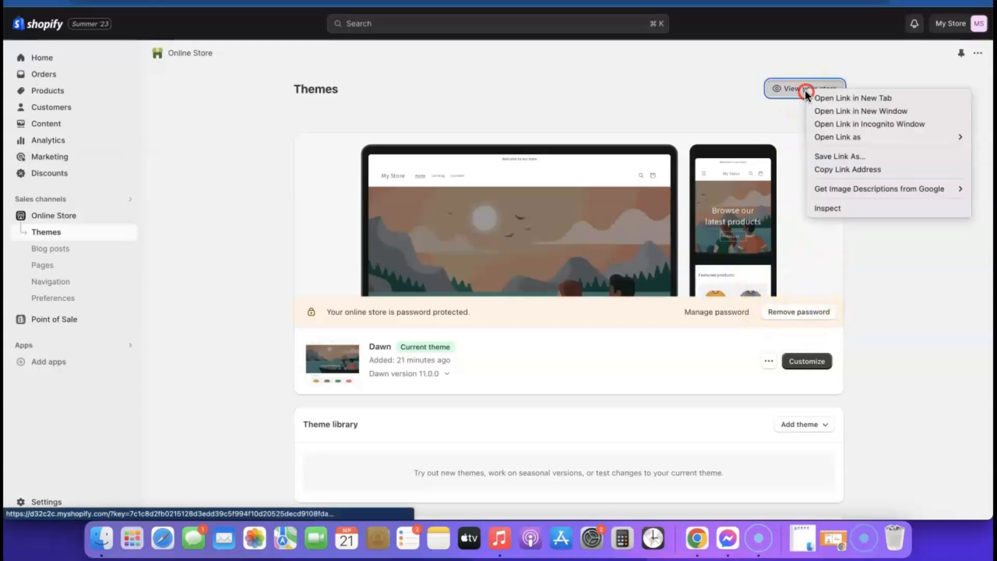
left_click(830, 98)
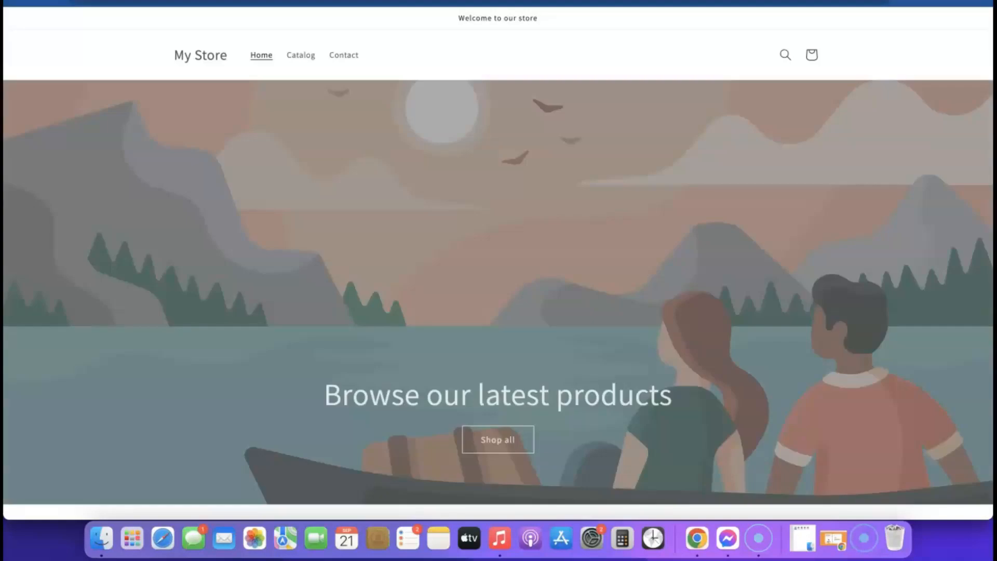
scroll(564, 174, "down", 10)
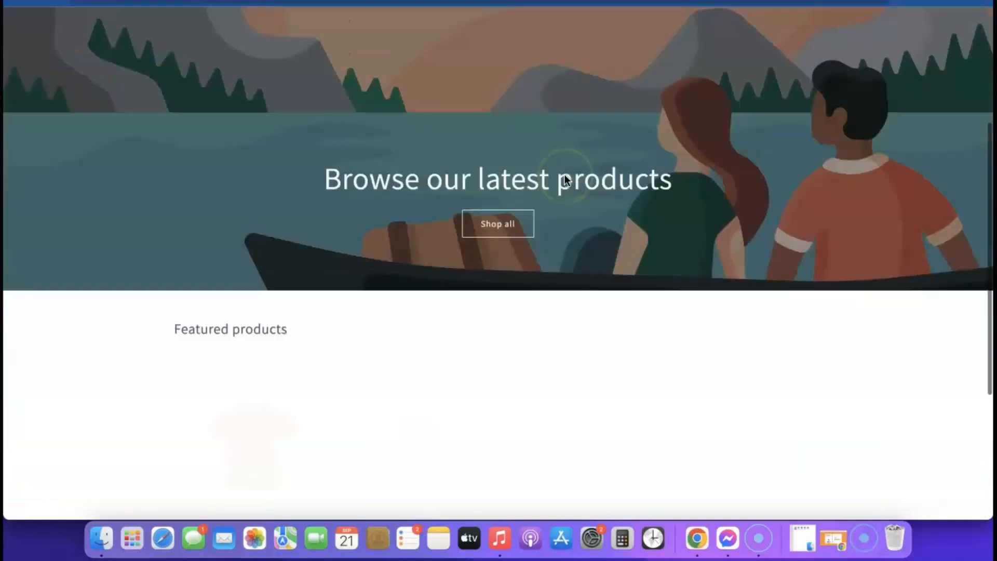
scroll(566, 184, "up", 10)
scroll(491, 226, "down", 5)
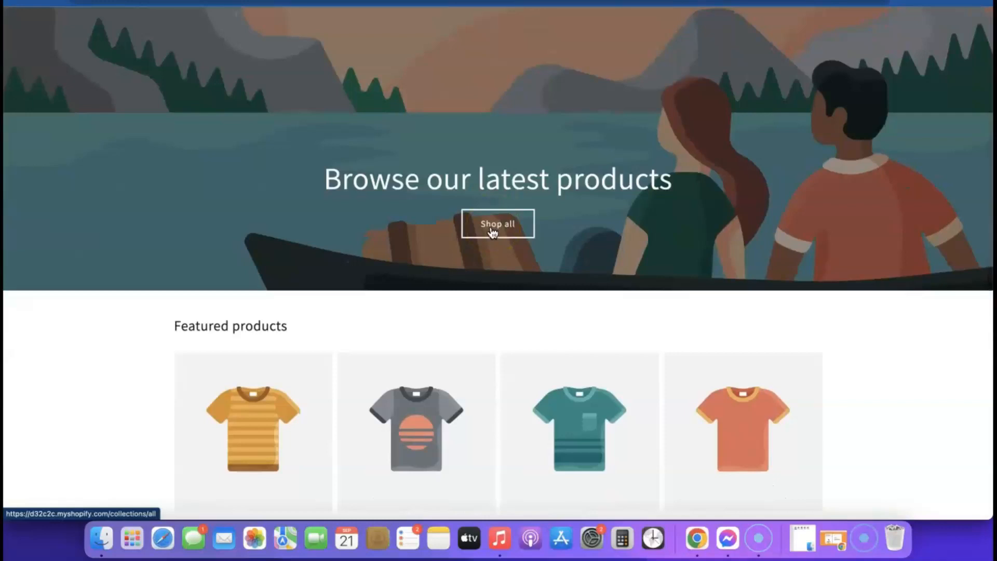
left_click(321, 1)
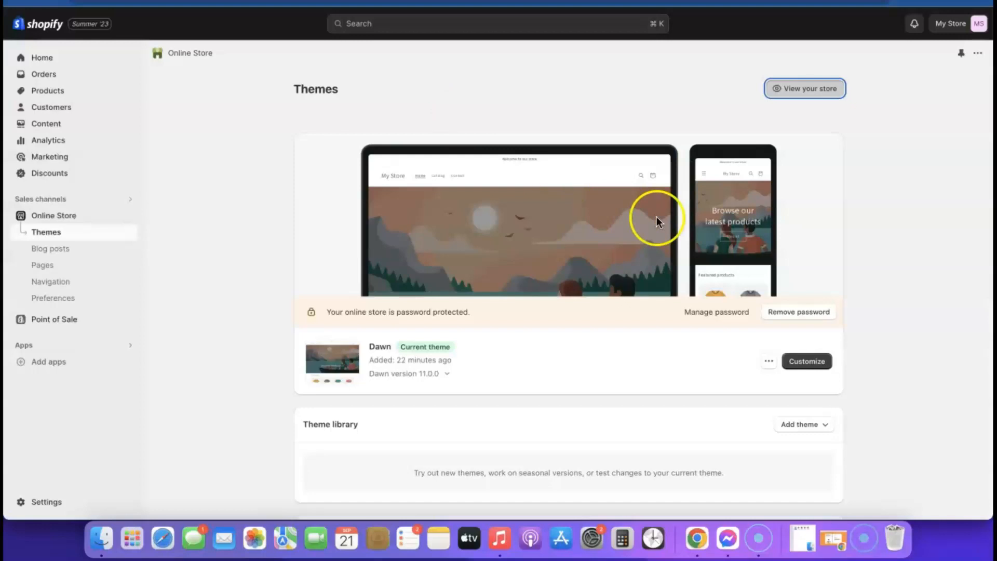
Add the Sense theme to the theme library.
scroll(654, 235, "down", 1)
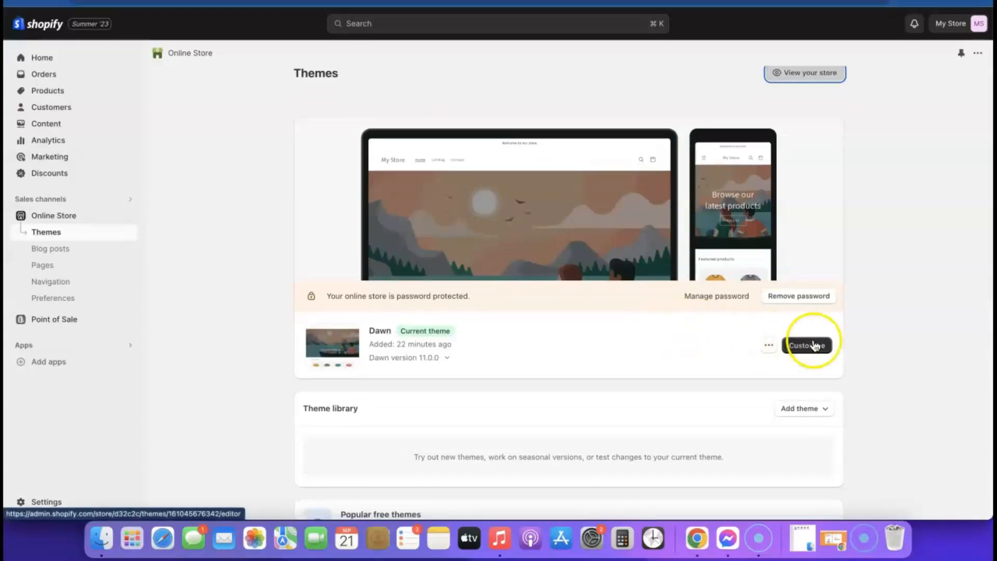
scroll(617, 356, "down", 5)
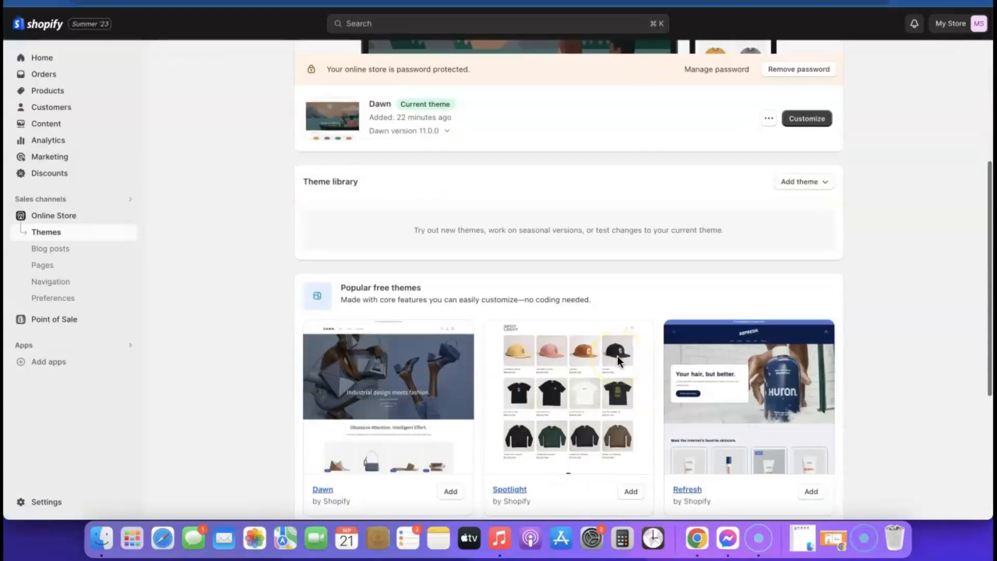
scroll(639, 353, "down", 5)
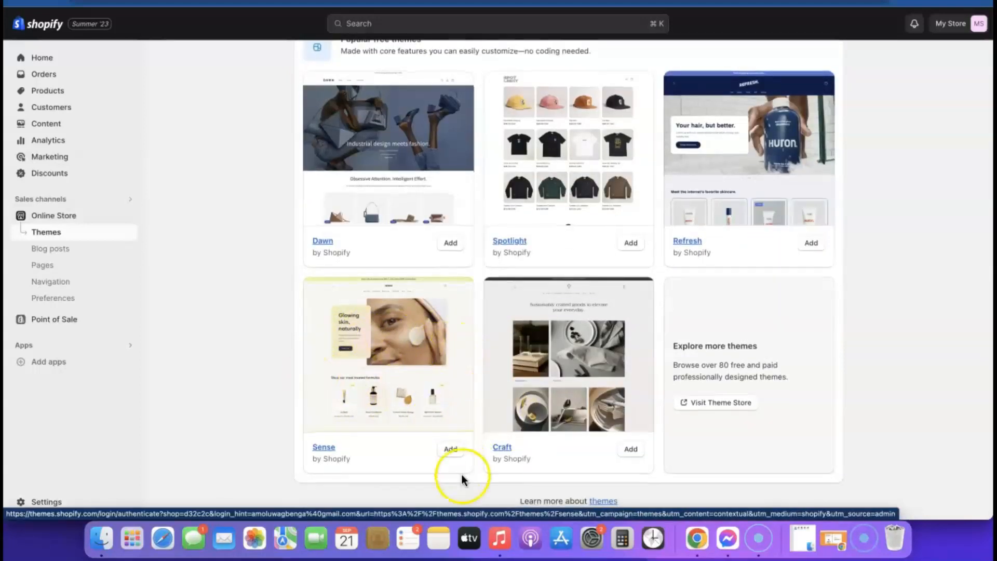
left_click(450, 451)
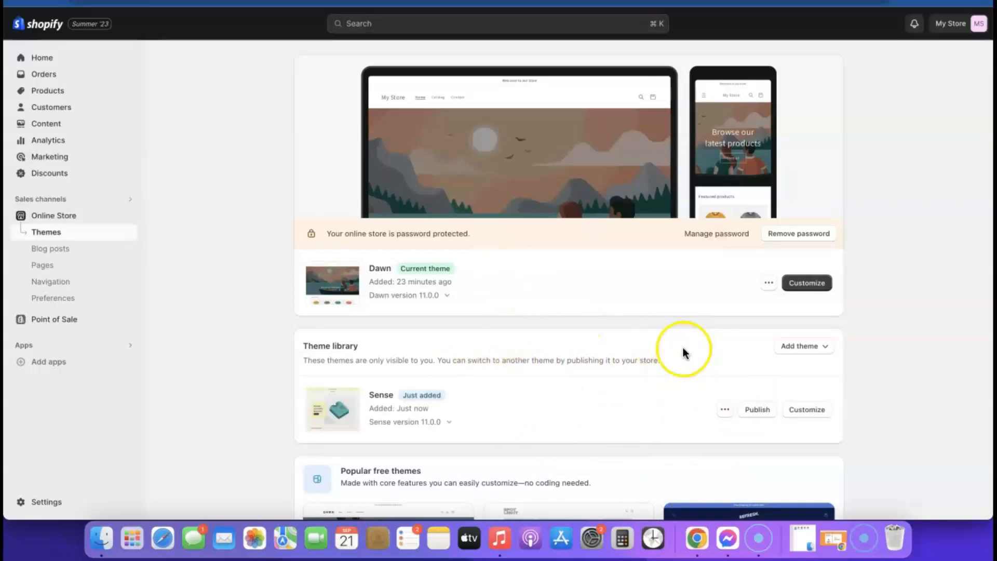
Publish Sense as the live theme, remove the store password, and open Sense's customizer.
left_click(758, 411)
left_click(649, 370)
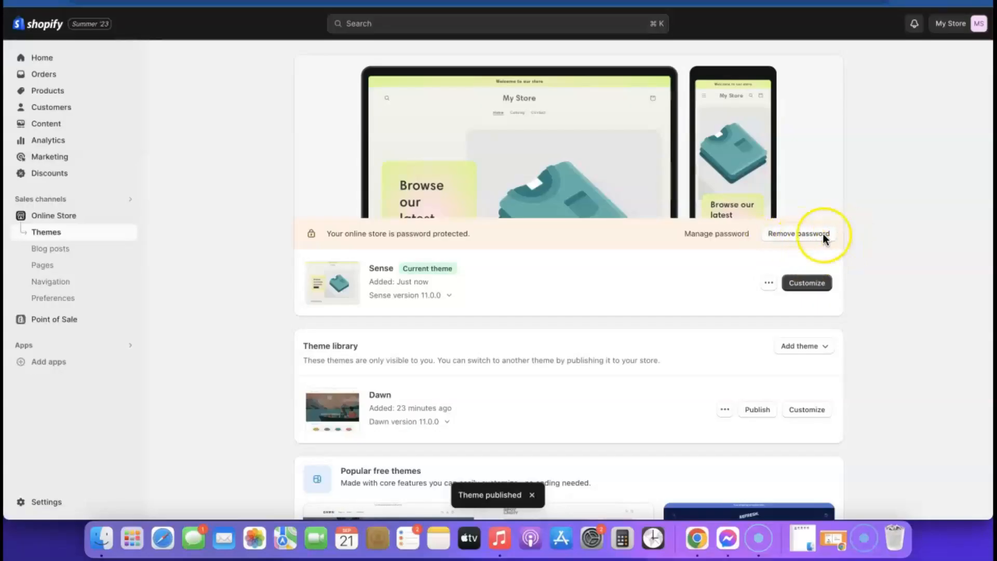
left_click(807, 236)
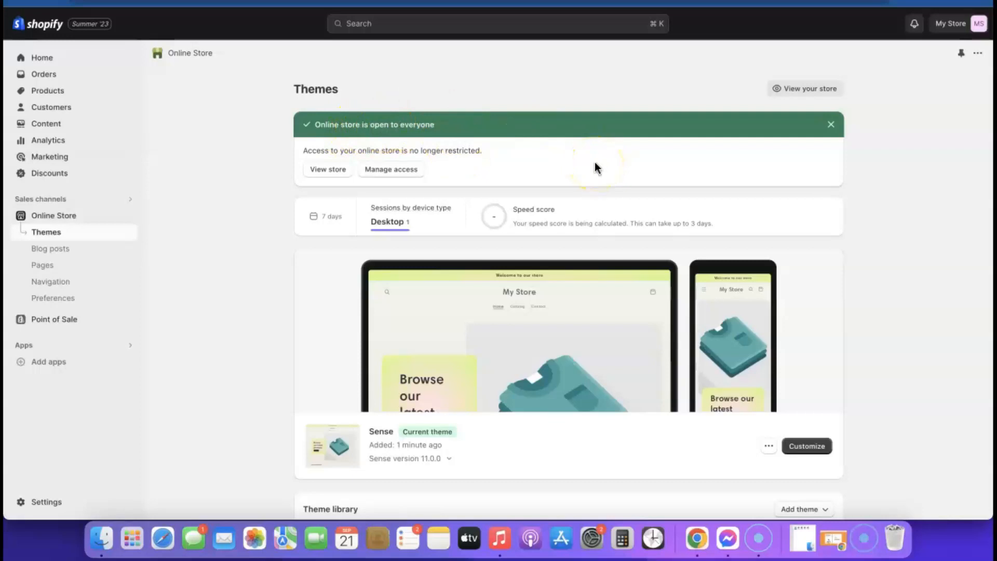
left_click(804, 448)
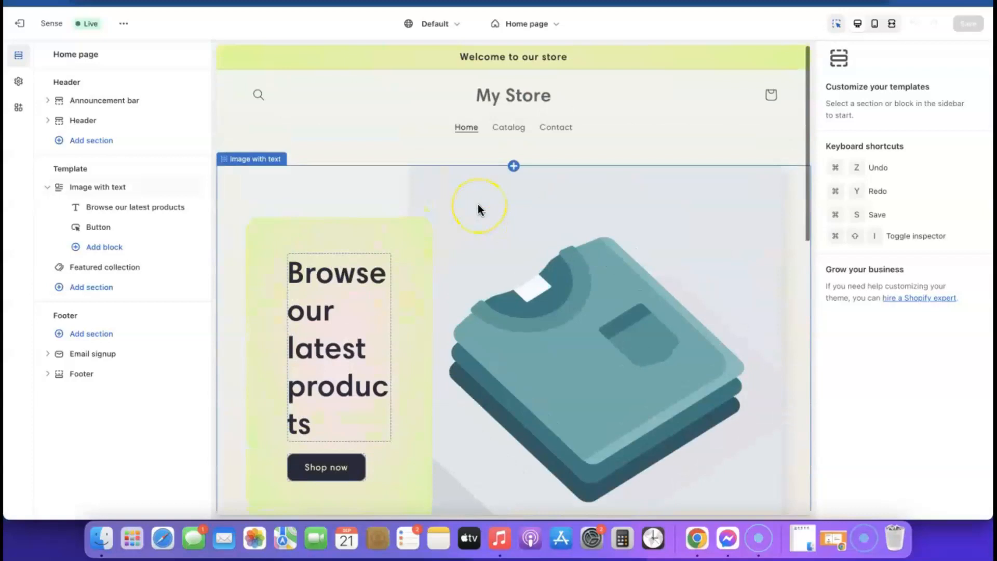
Scroll the Sense home page preview, then exit the editor back to Themes.
scroll(415, 210, "down", 5)
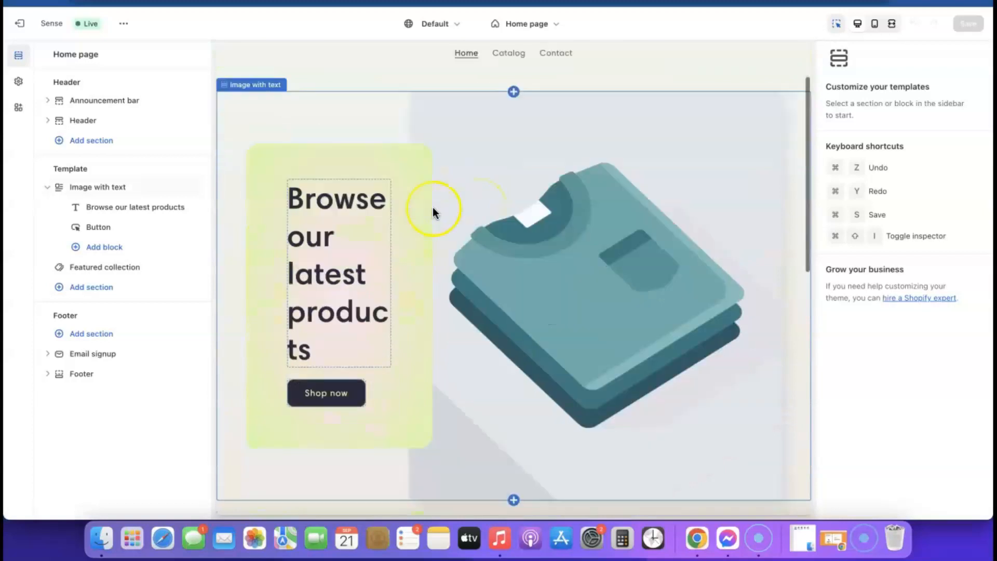
scroll(432, 207, "up", 5)
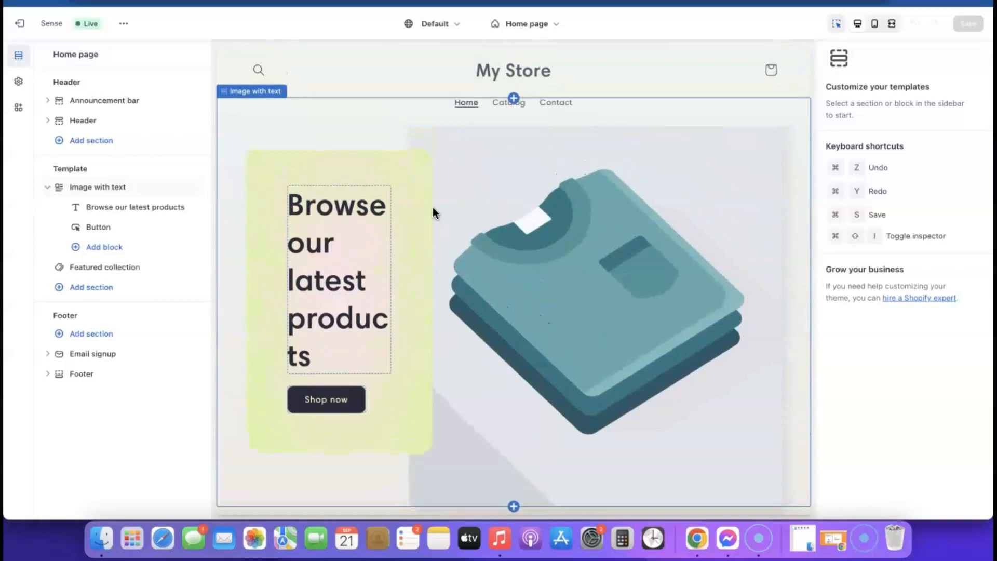
left_click(30, 27)
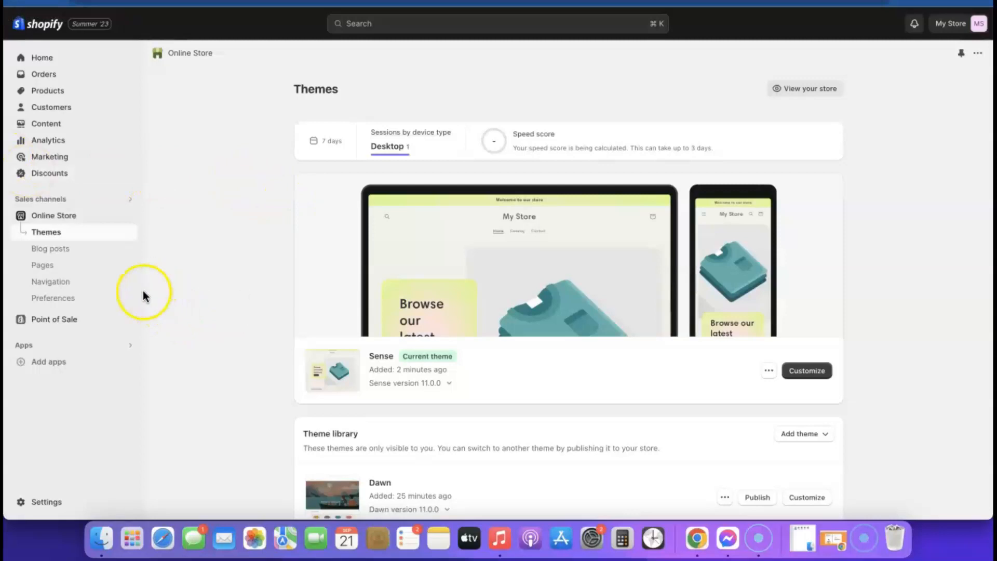
Go from the recommended apps panel to the Shopify App Store.
left_click(45, 362)
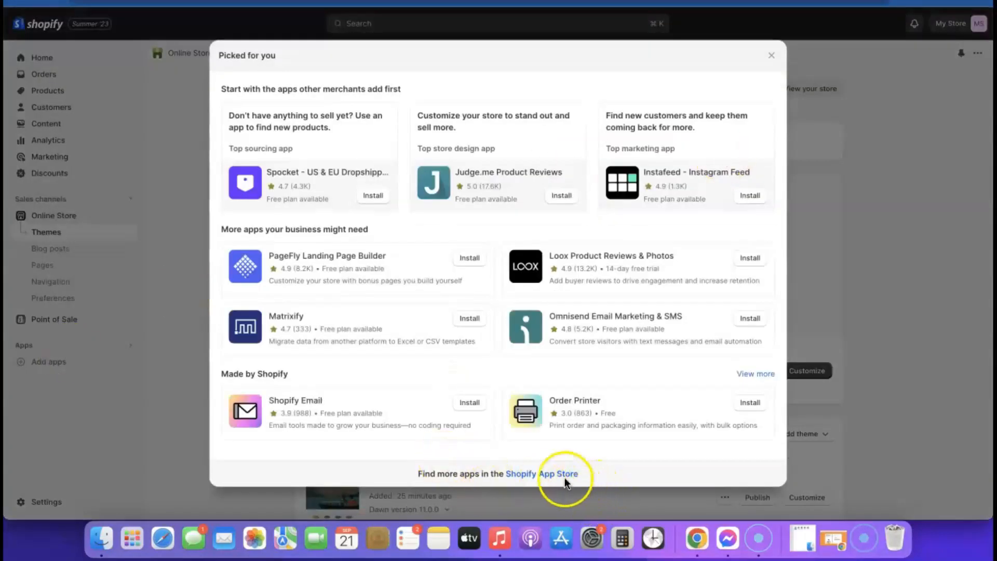
left_click(553, 474)
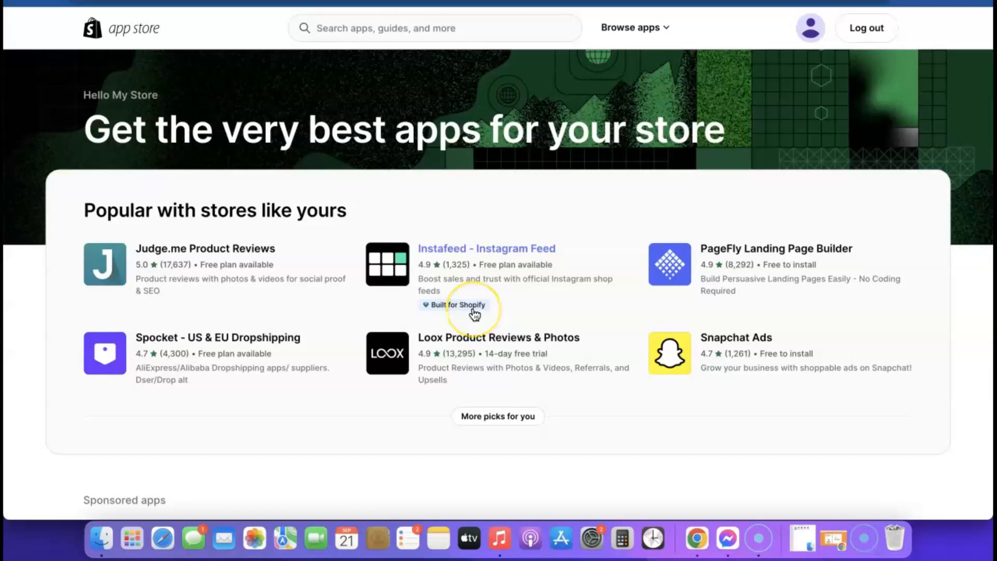
left_click(478, 308)
scroll(476, 308, "down", 5)
scroll(476, 308, "up", 5)
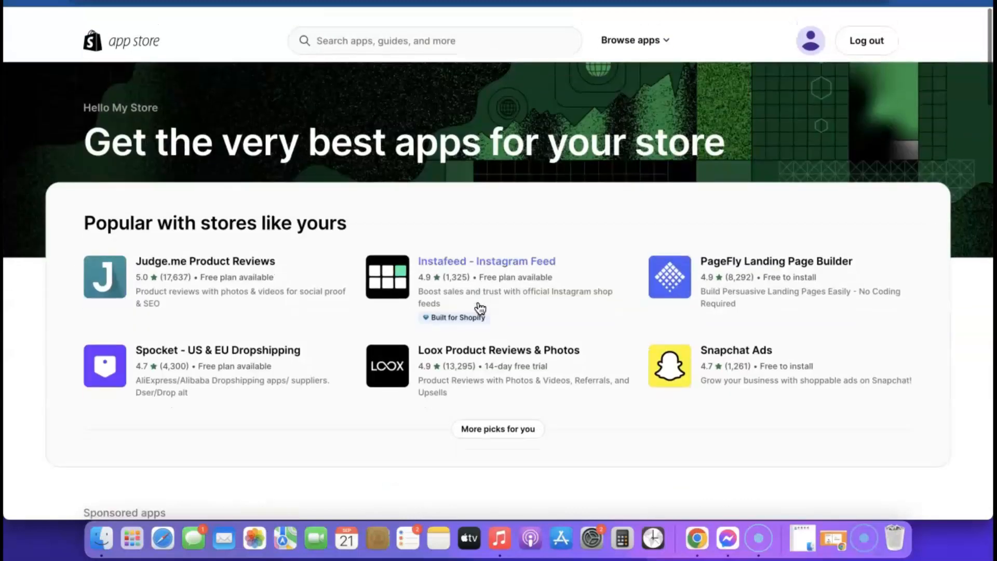
left_click(82, 297)
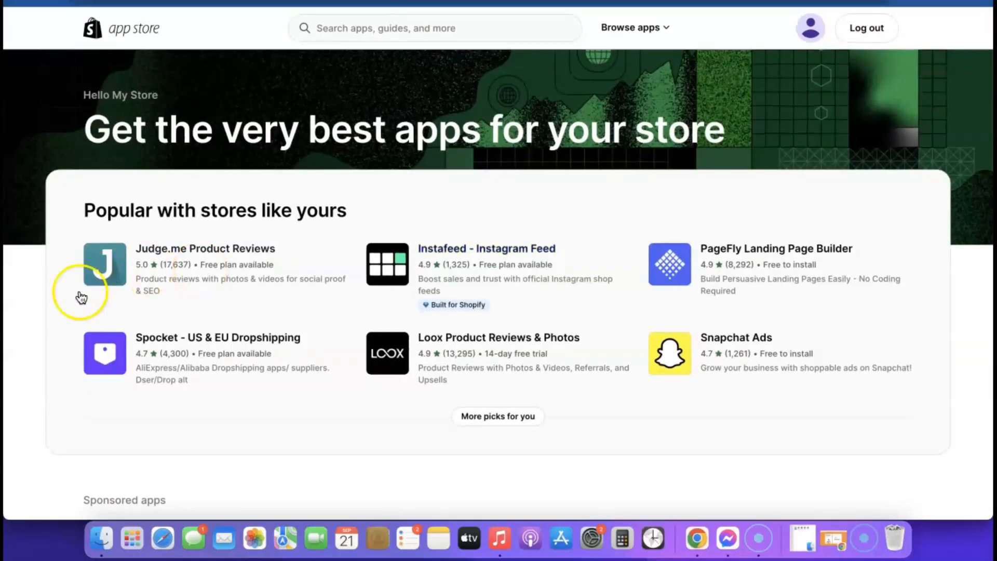
Search 'Kopy' and open the Kopy - Copy products listing.
left_click(411, 28)
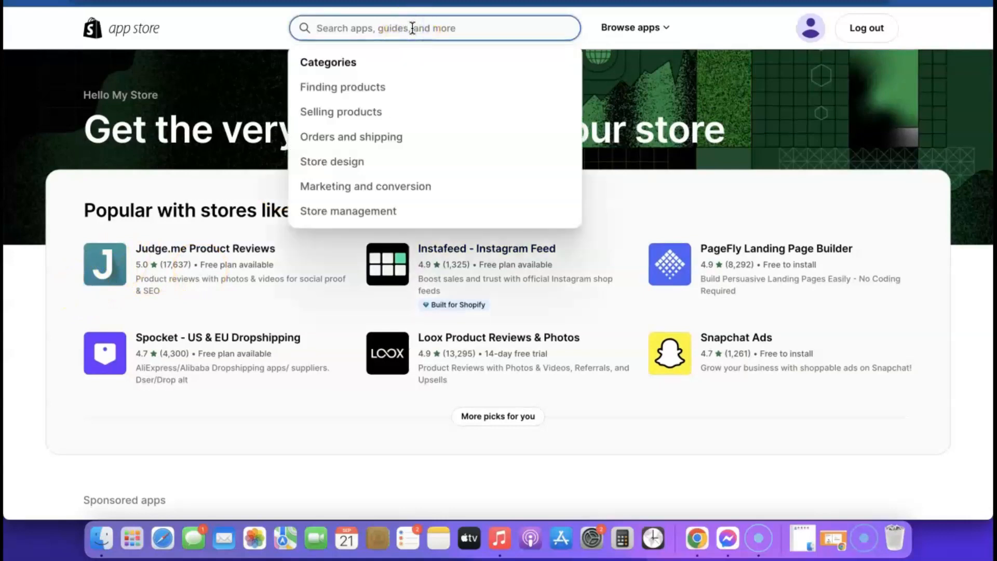
type("Kopy")
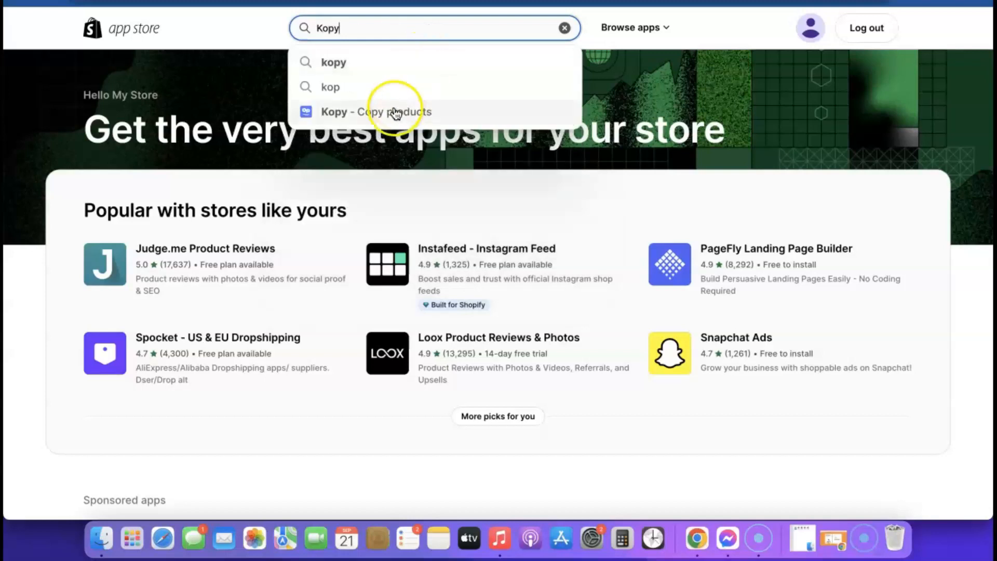
left_click(361, 112)
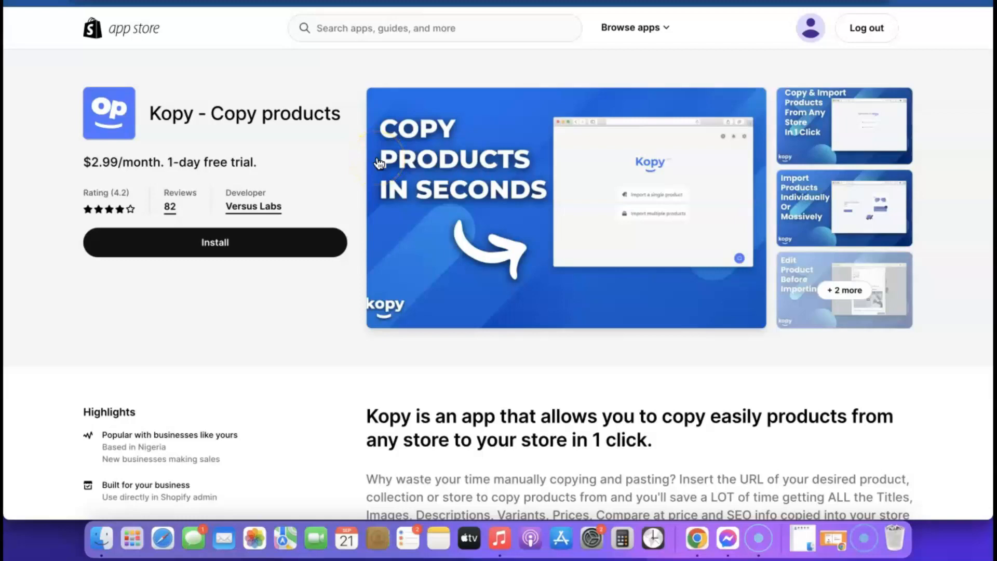
Install Kopy, approve its $2.99/month charge, and open Import multiple products.
left_click(208, 244)
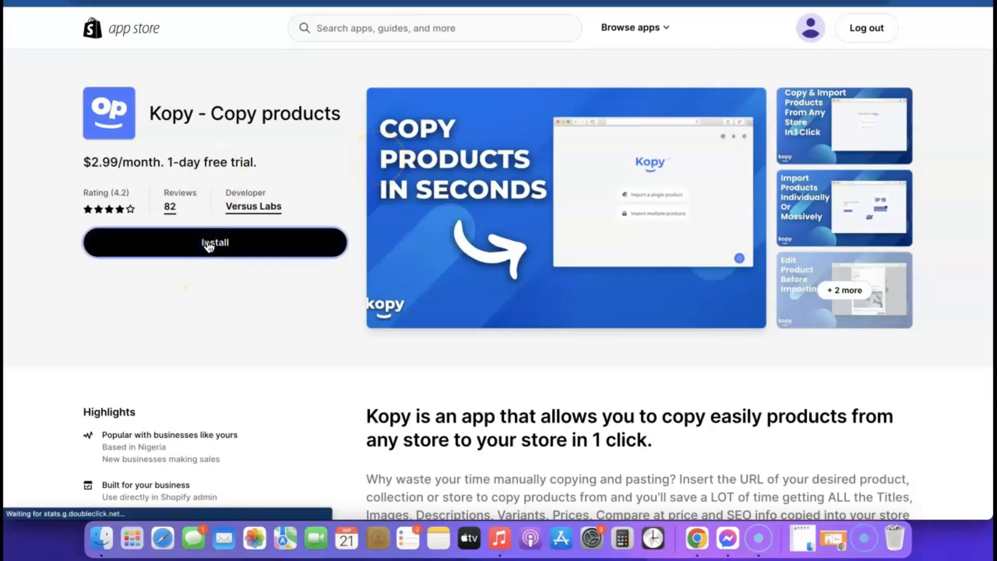
scroll(507, 303, "down", 3)
scroll(571, 280, "up", 3)
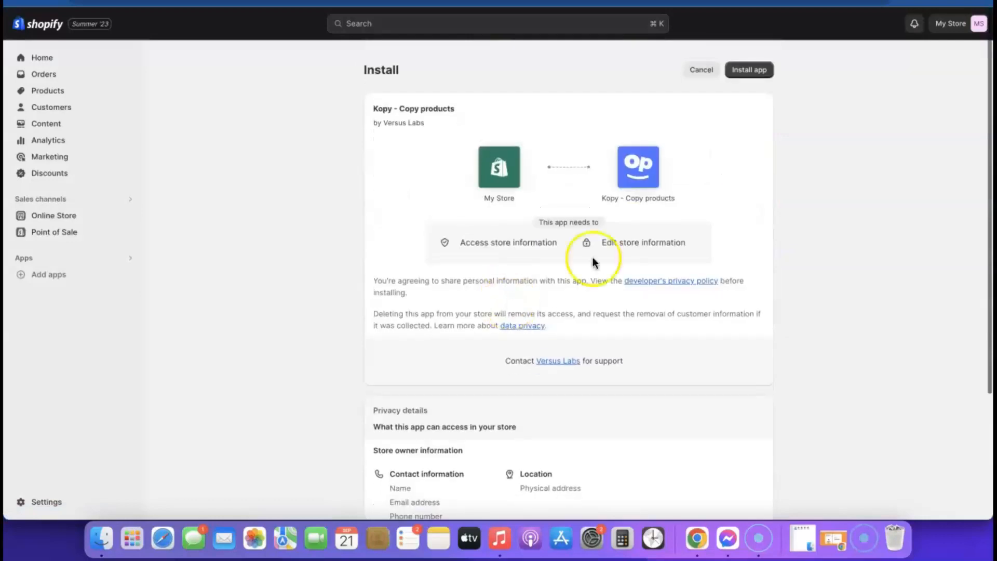
left_click(756, 63)
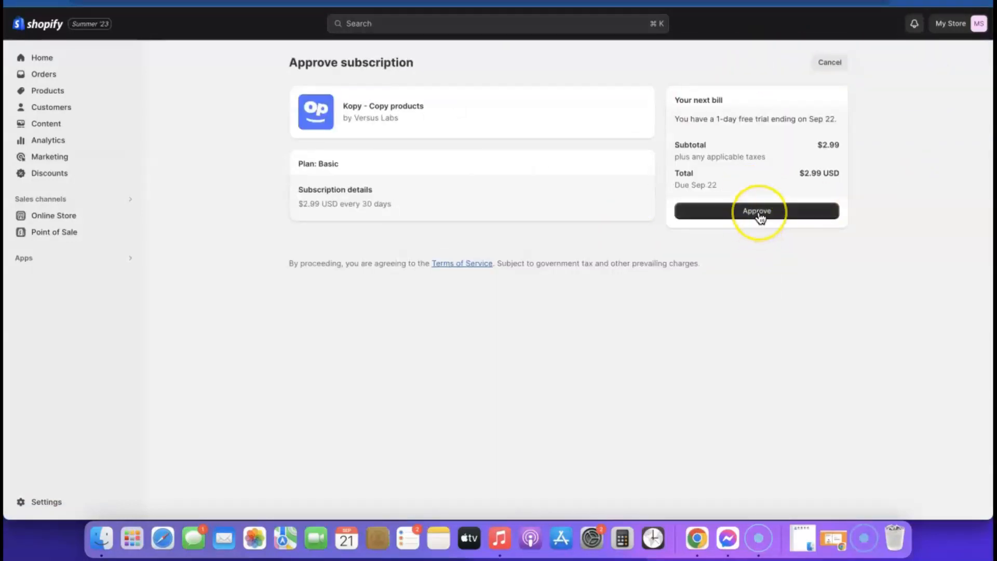
left_click(759, 217)
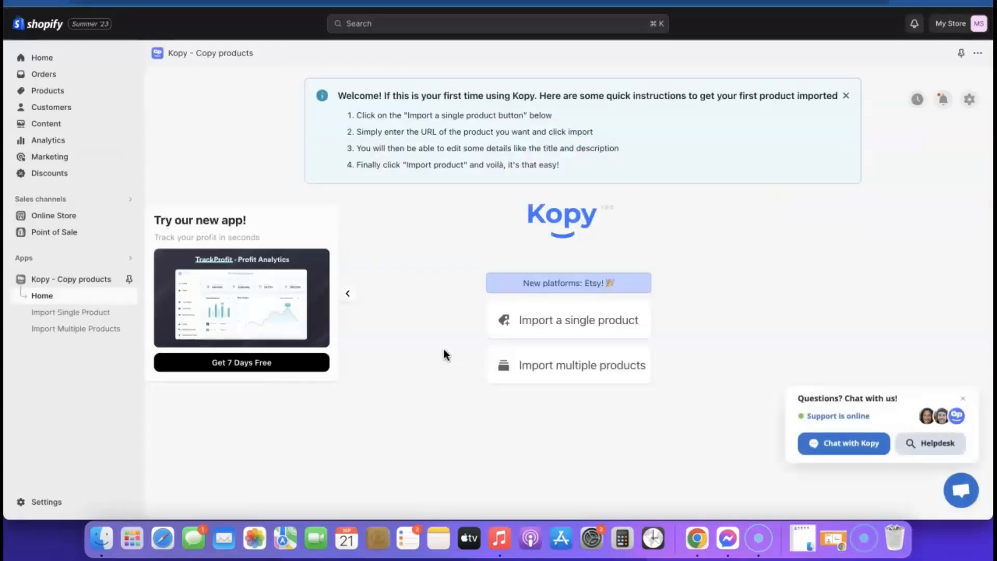
left_click(962, 398)
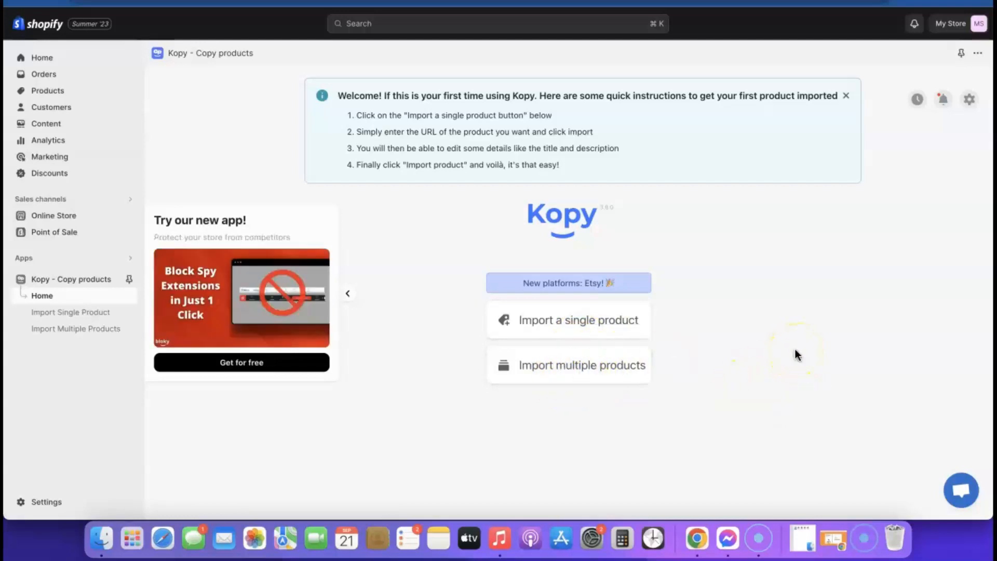
left_click(592, 363)
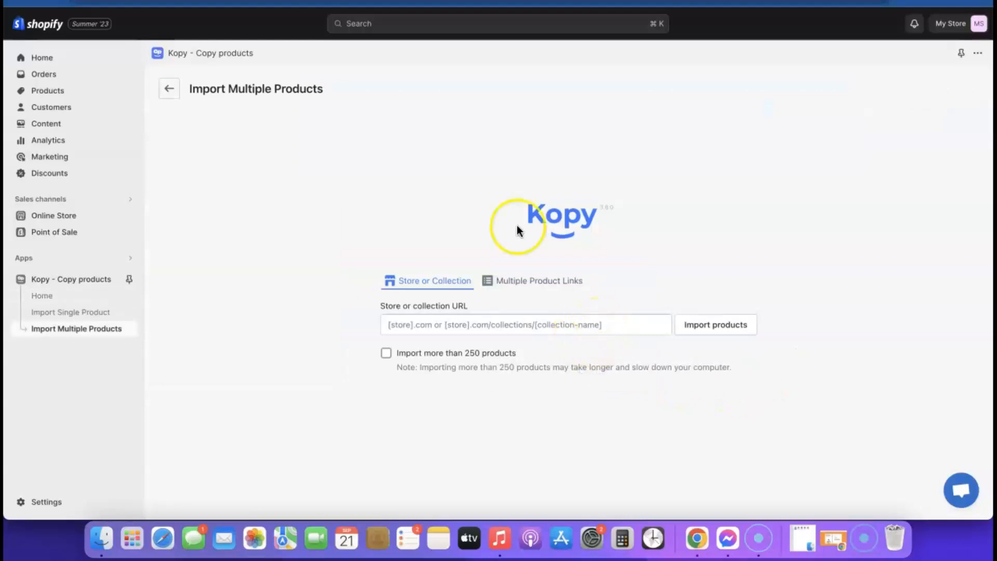
left_click(170, 92)
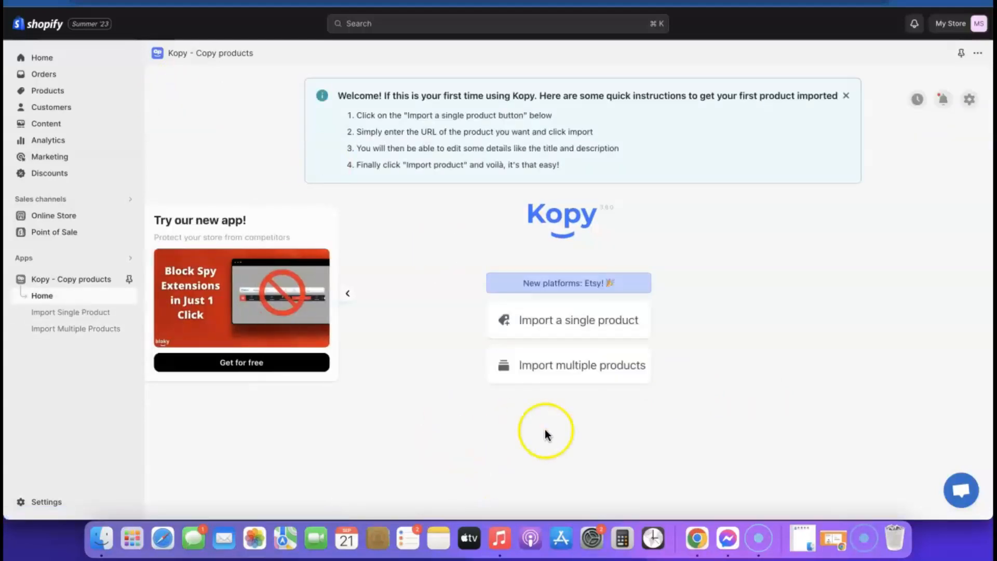
left_click(571, 321)
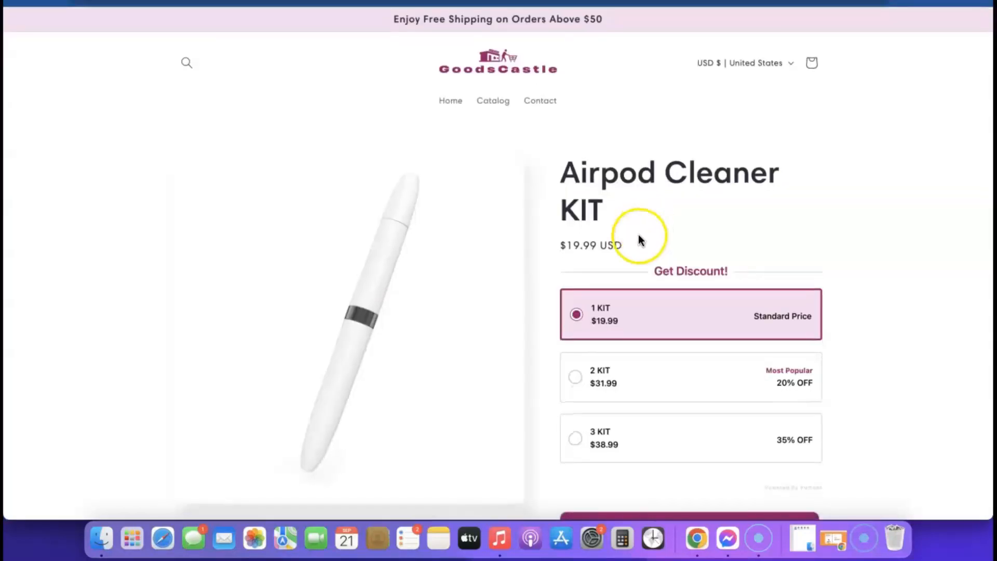
left_click(290, 1)
right_click(289, 1)
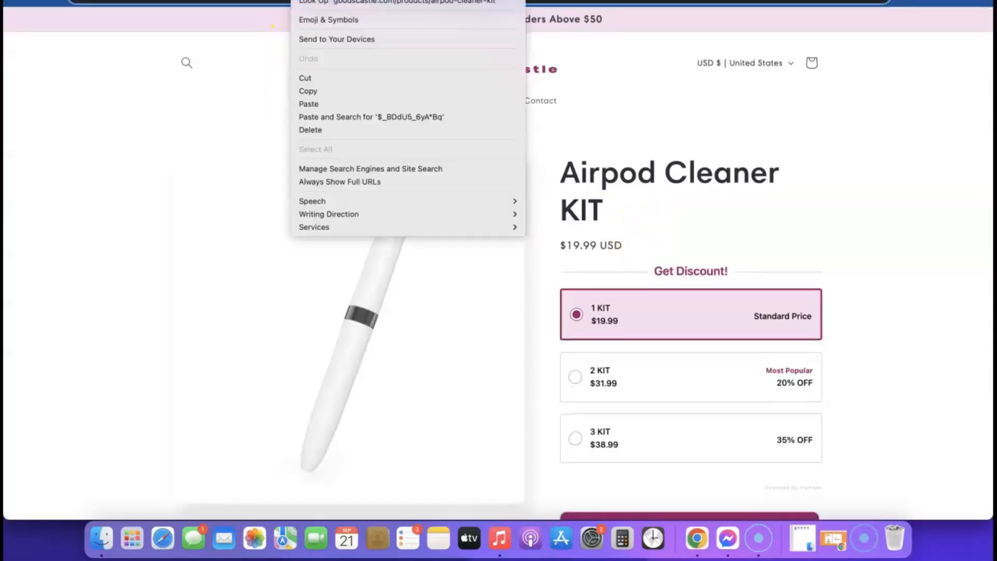
left_click(317, 90)
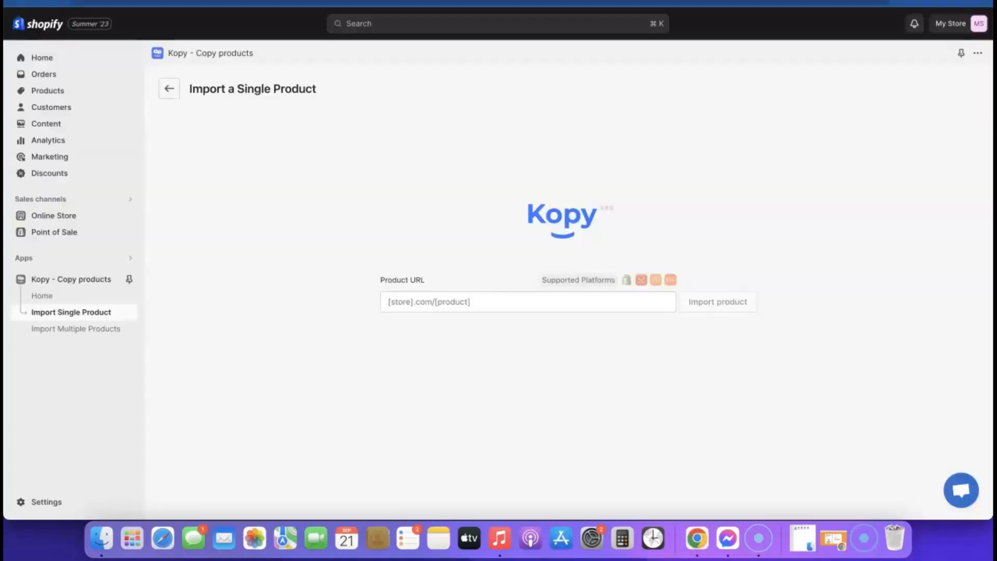
left_click(479, 309)
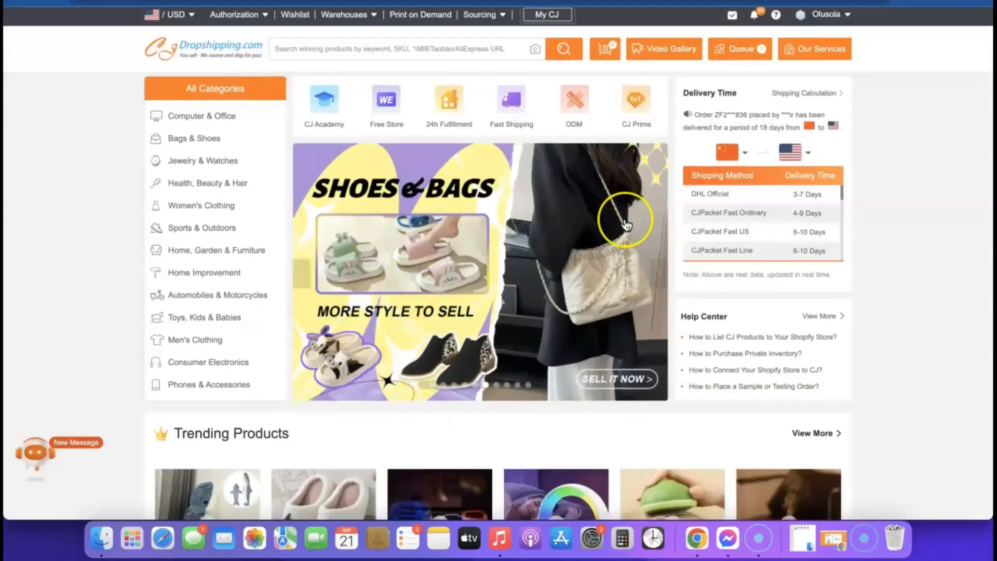
scroll(627, 224, "down", 8)
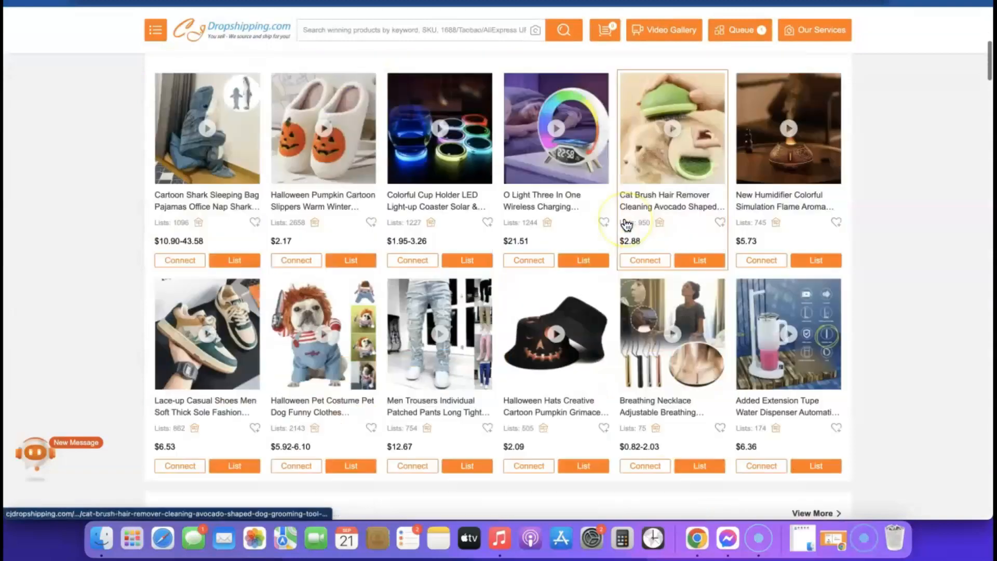
scroll(627, 224, "down", 3)
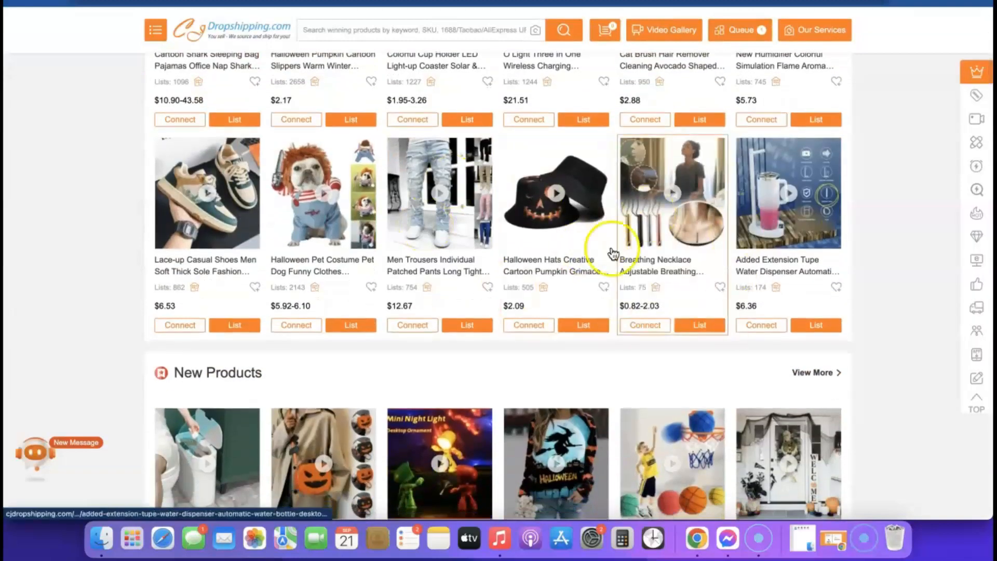
mouse_move(444, 327)
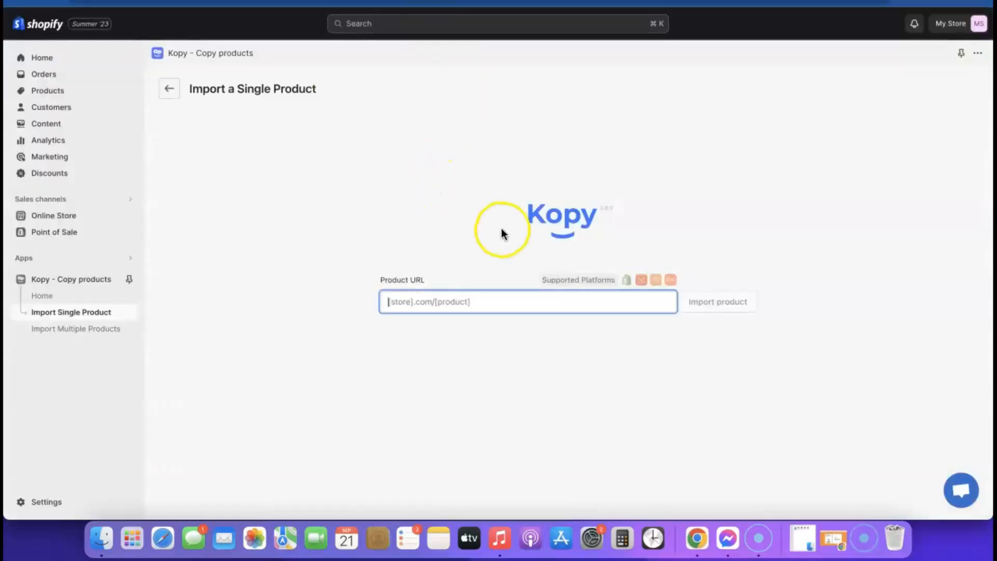
Paste the goodscastle.com Airpod cleaner kit link into Product URL and import it.
left_click(458, 303)
key("super+v")
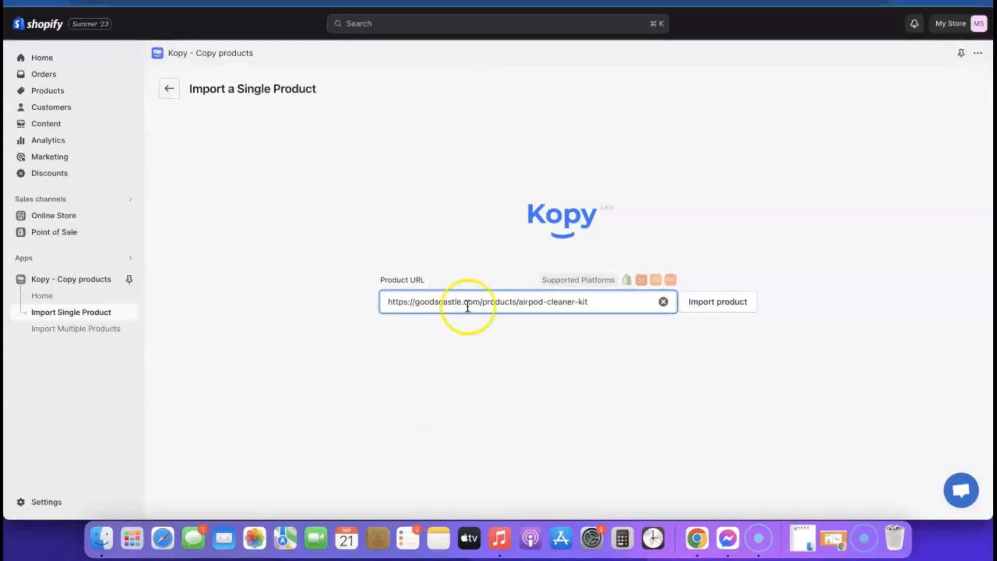
left_click(717, 308)
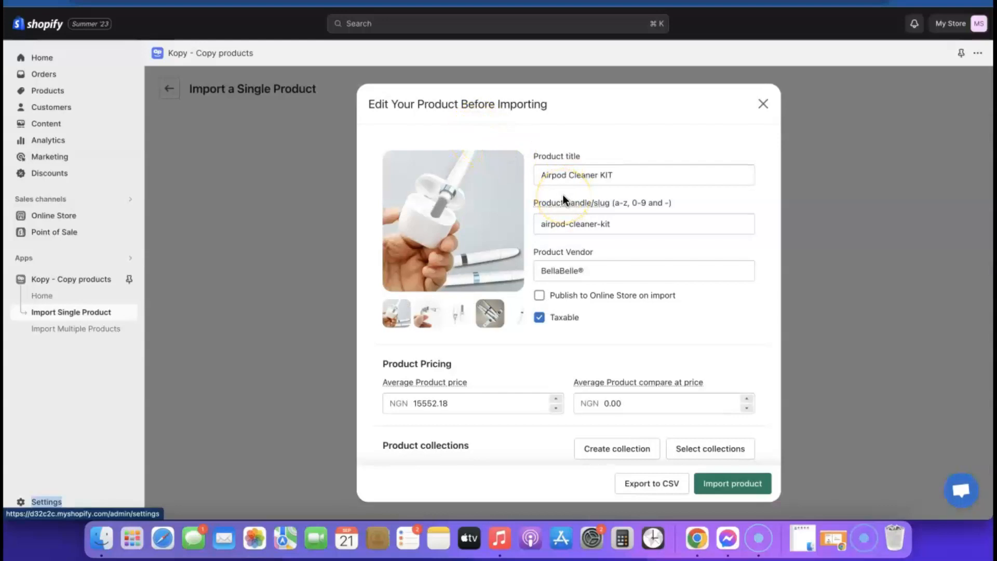
Review the fetched AirPod cleaner kit's title, NGN 15552.18 price and description.
scroll(563, 195, "down", 2)
scroll(562, 195, "up", 2)
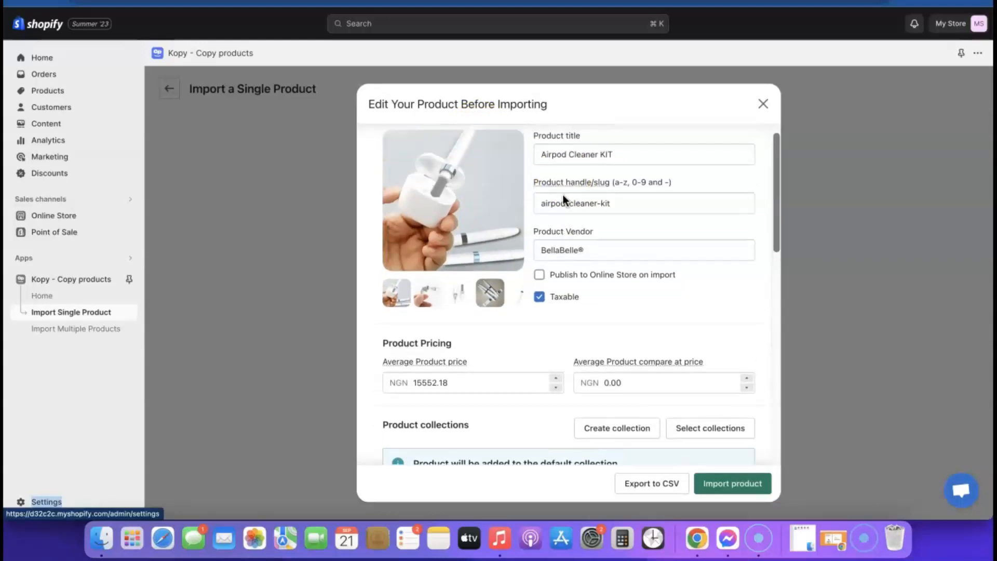
left_click(617, 171)
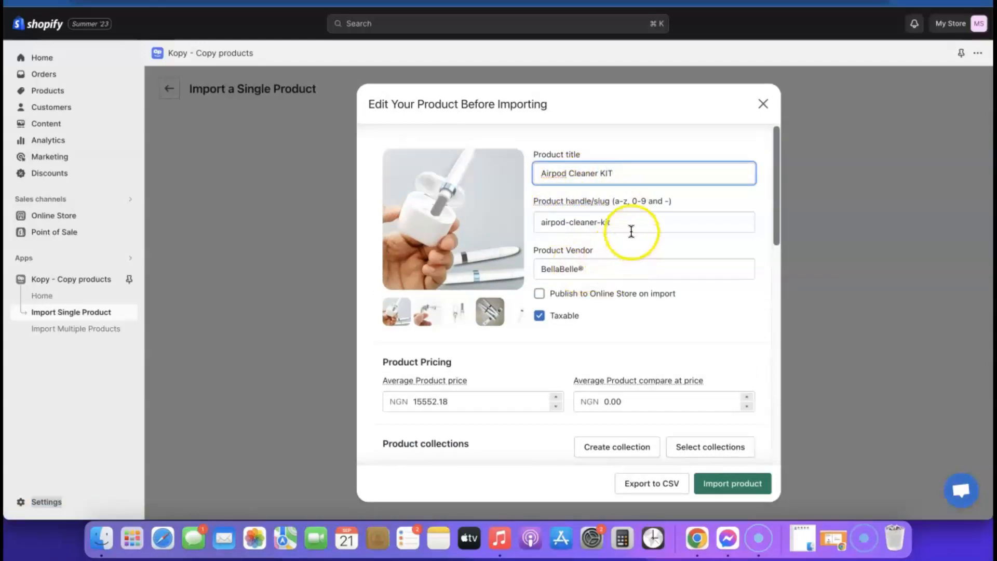
scroll(601, 330, "down", 2)
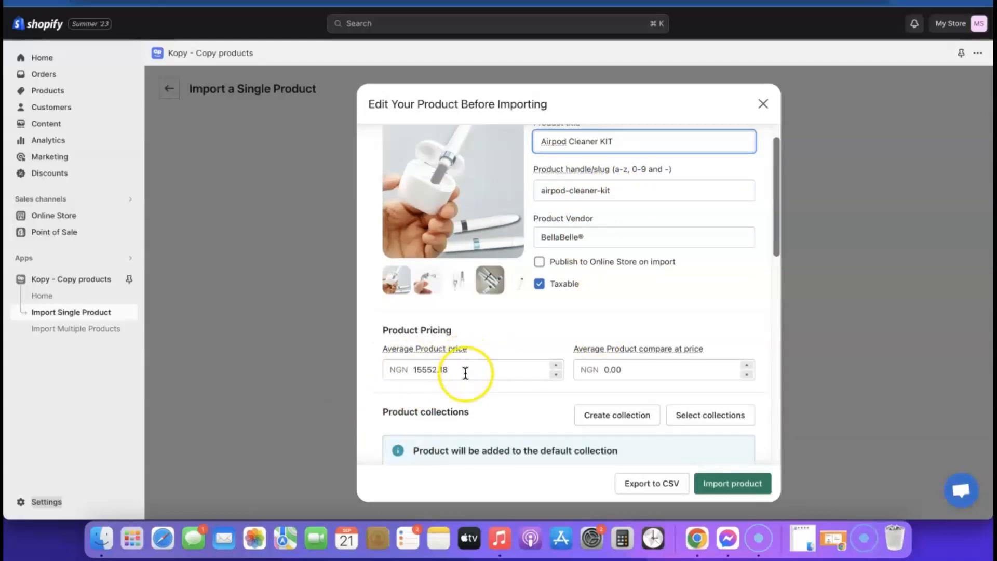
scroll(467, 371, "down", 3)
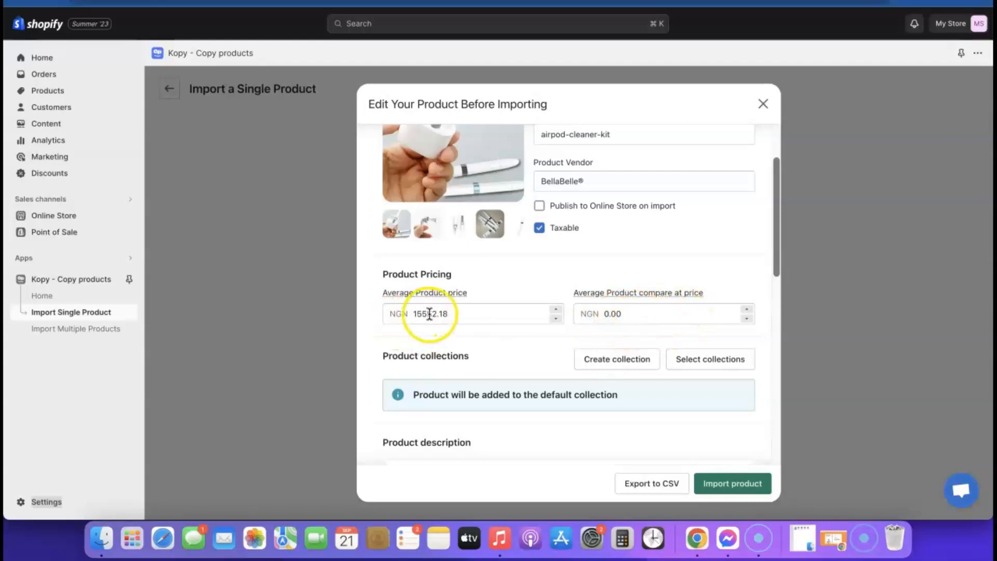
scroll(599, 332, "down", 5)
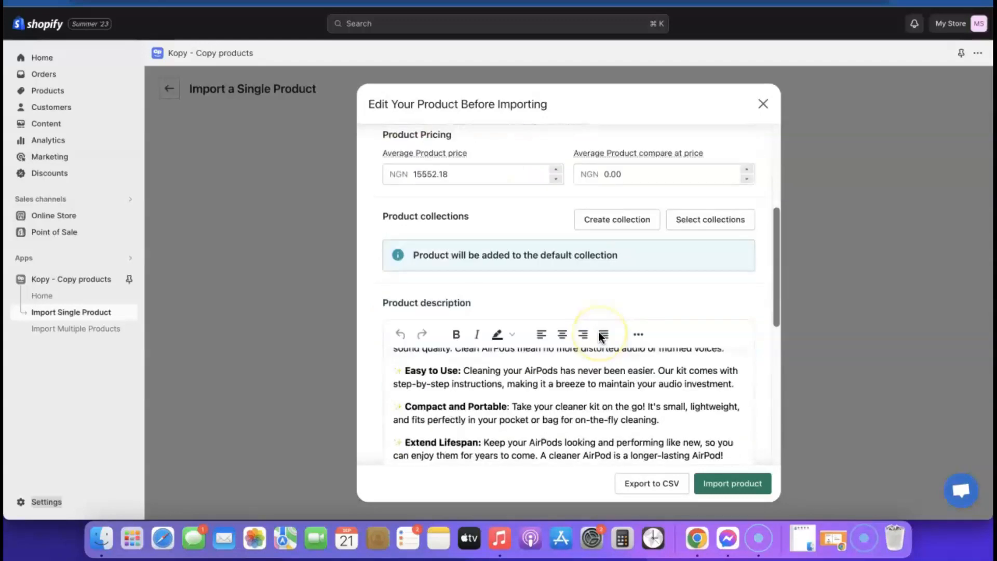
scroll(598, 331, "down", 2)
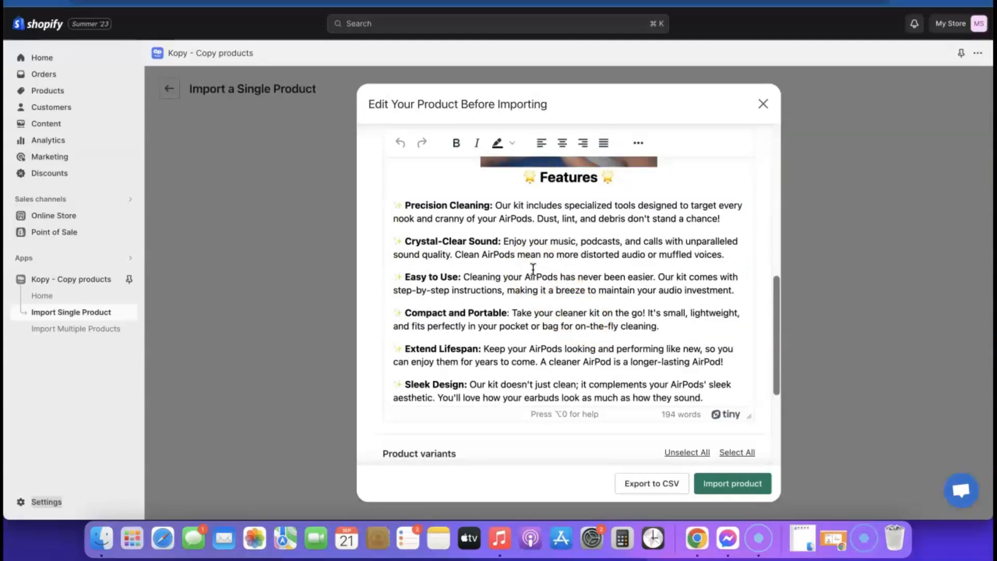
scroll(545, 278, "down", 3)
left_click(554, 300)
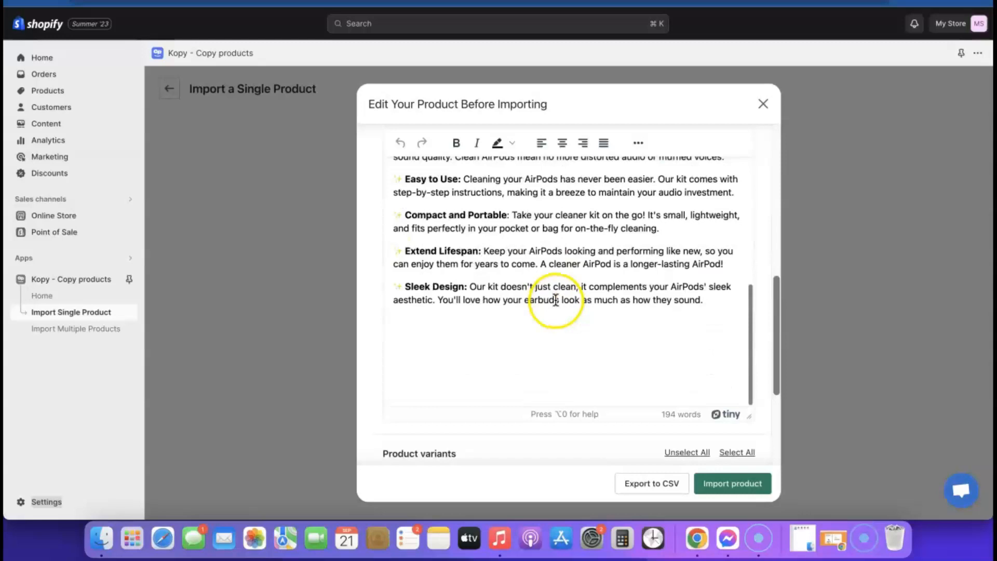
scroll(555, 300, "down", 5)
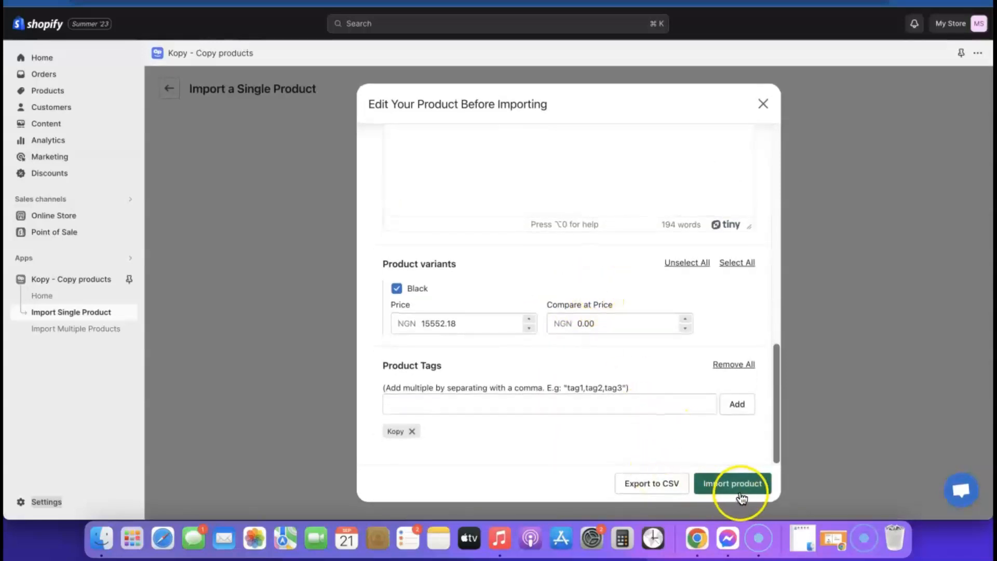
scroll(659, 408, "up", 10)
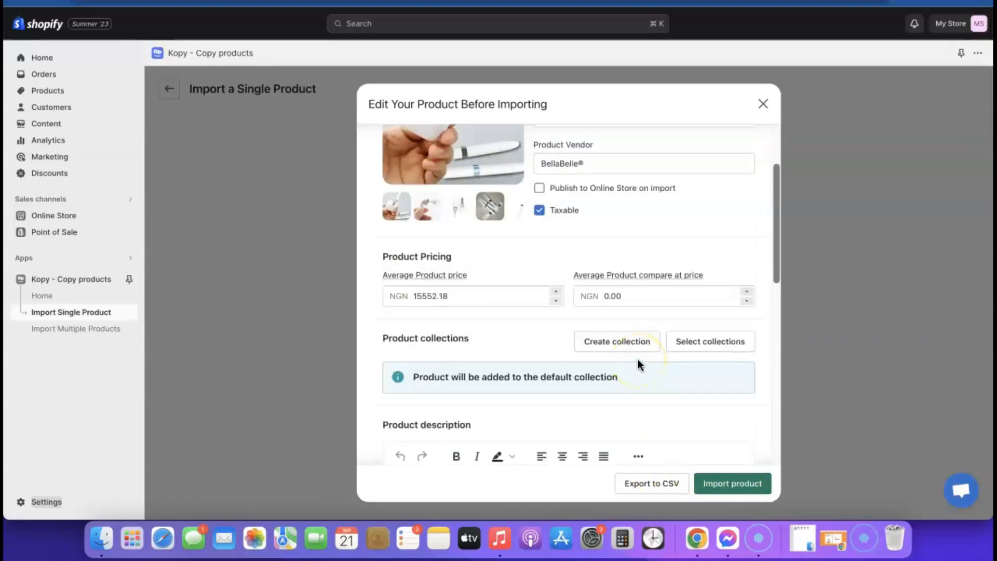
Import the Airpod Cleaner KIT via Kopy, published to the Online Store and not taxable.
left_click(539, 189)
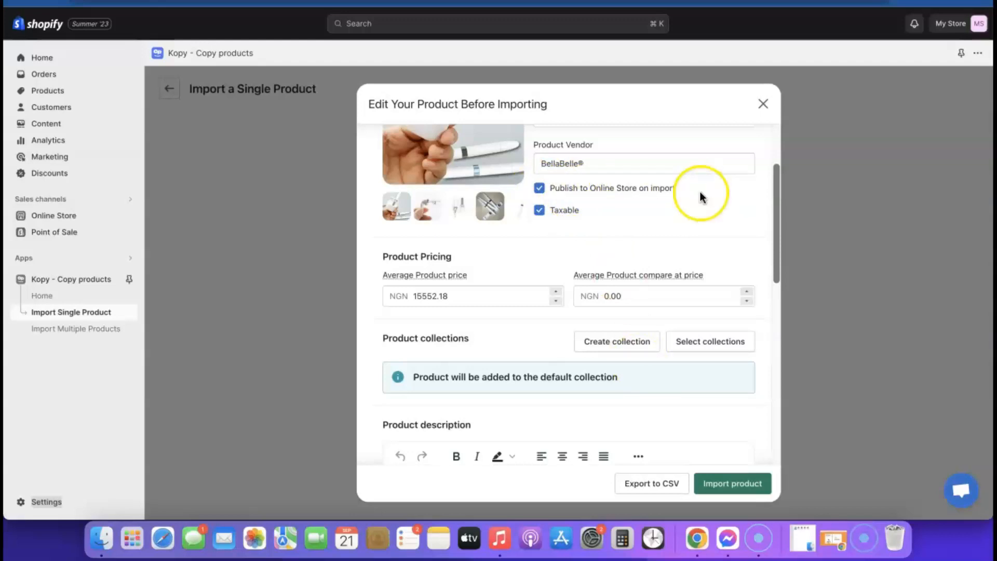
left_click(539, 211)
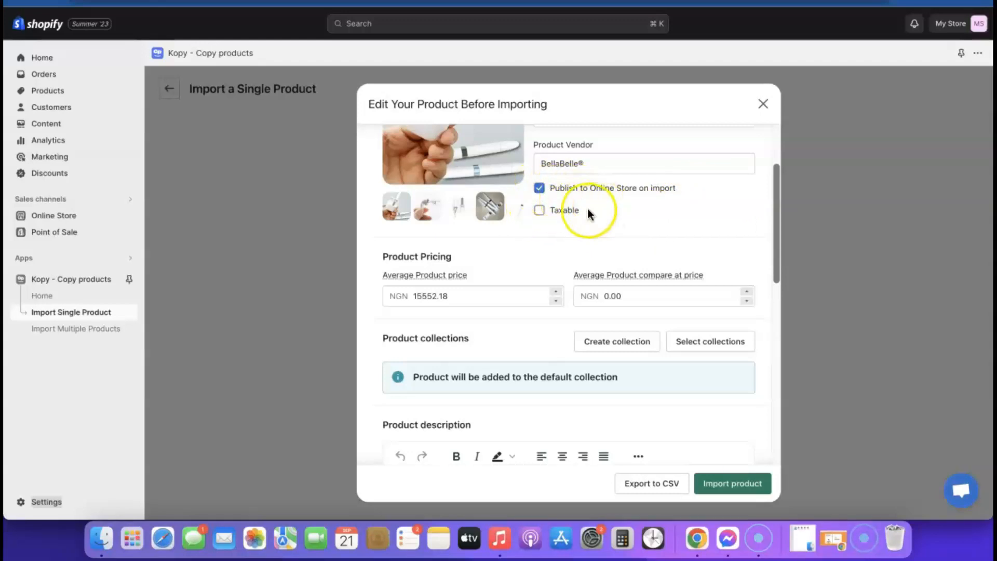
left_click(741, 485)
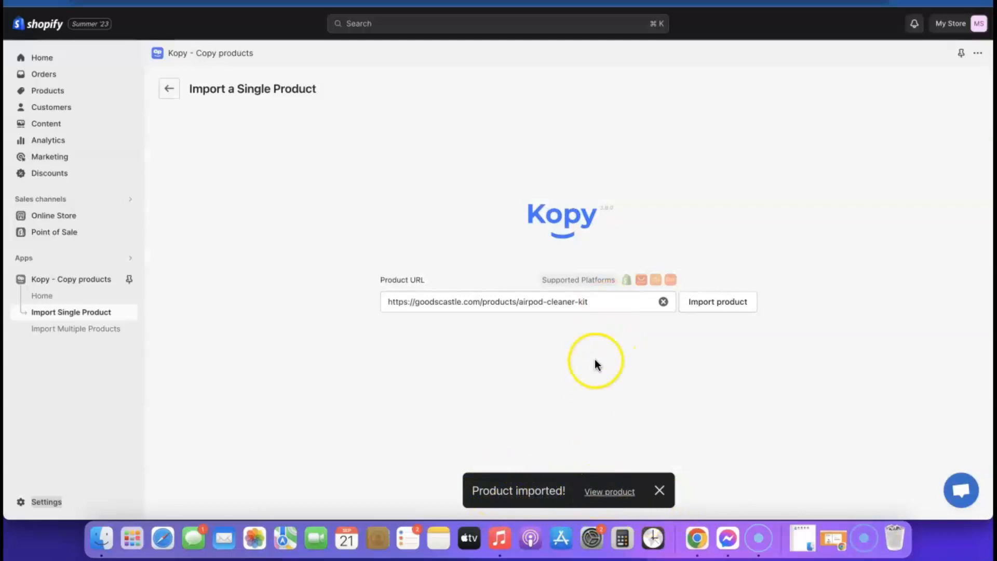
View the imported product, then switch the store currency to US dollars (USD) and save.
left_click(614, 493)
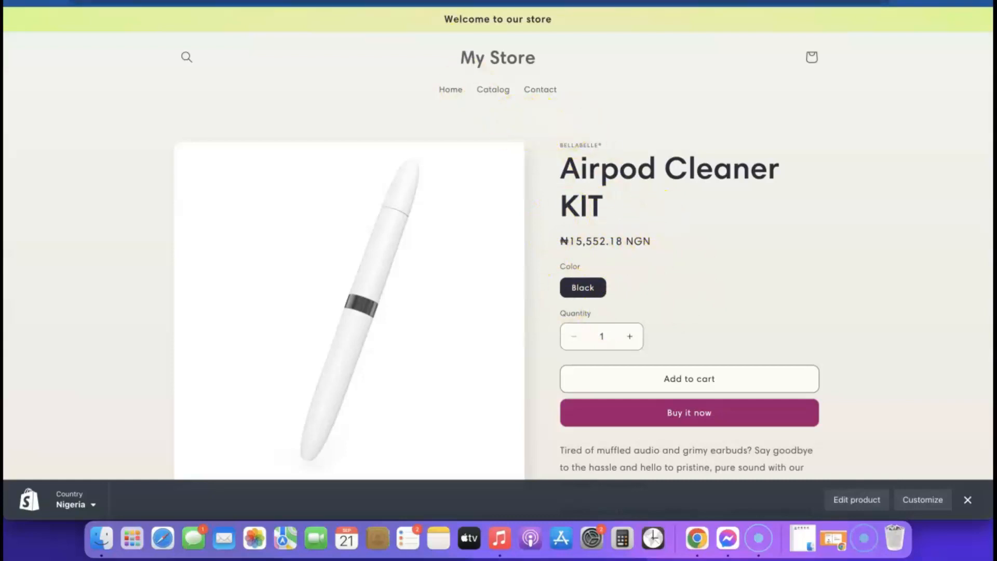
left_click(347, 1)
left_click(30, 504)
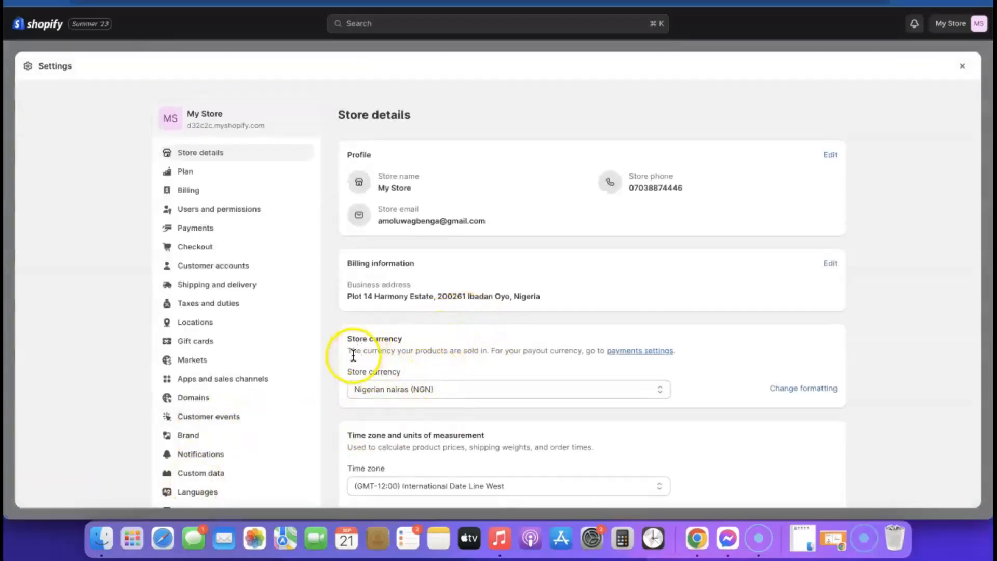
left_click(571, 390)
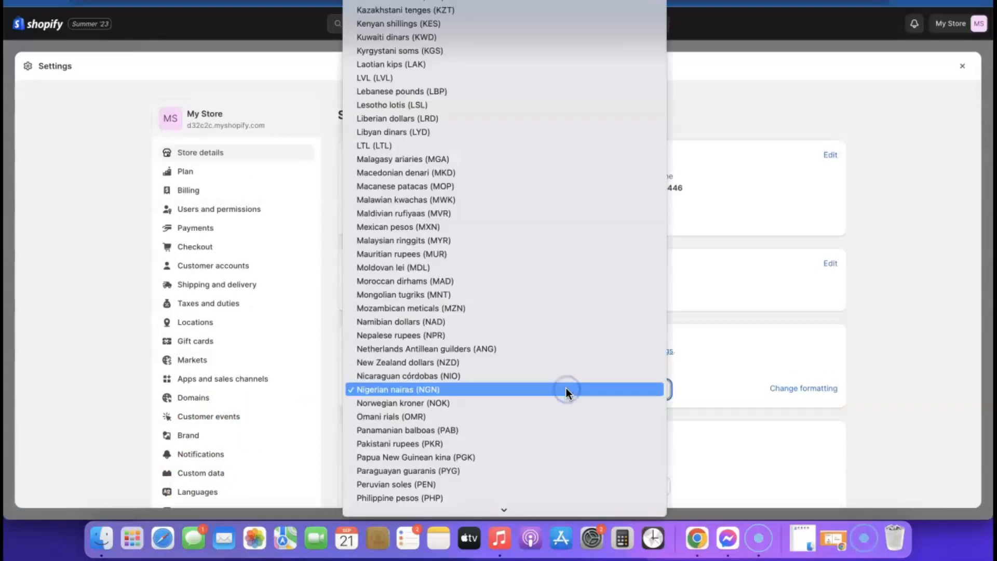
scroll(527, 338, "down", 15)
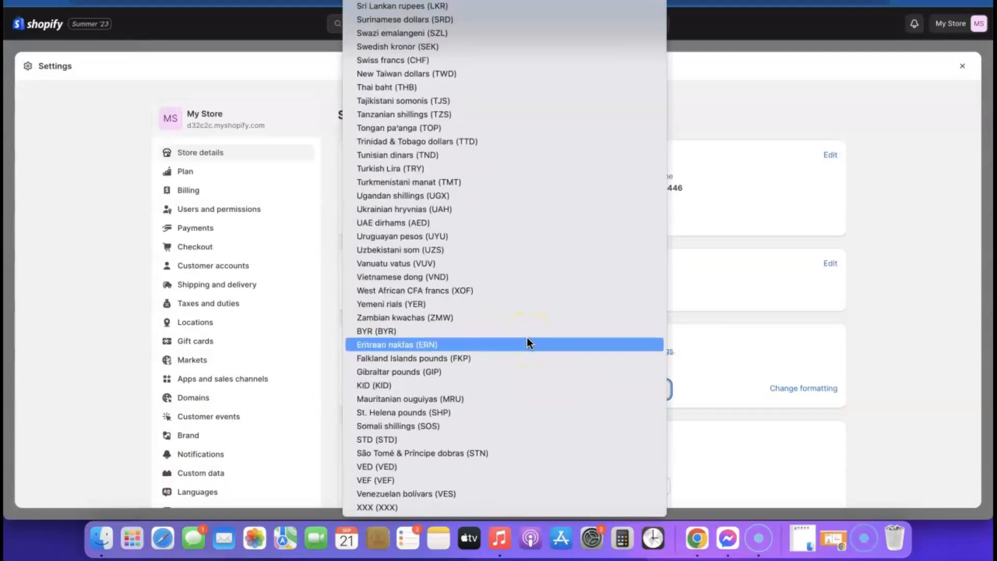
scroll(460, 434, "up", 20)
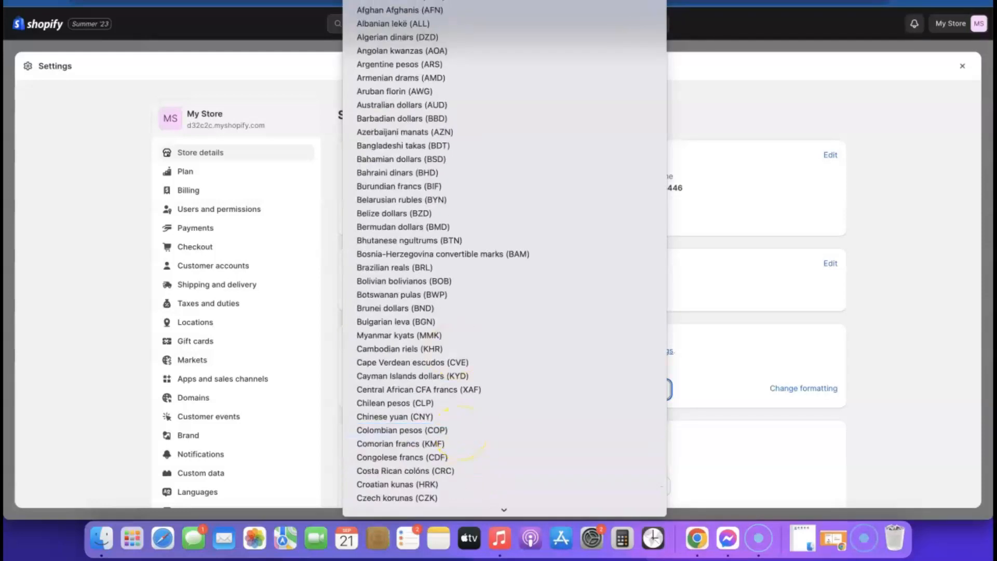
left_click(421, 1)
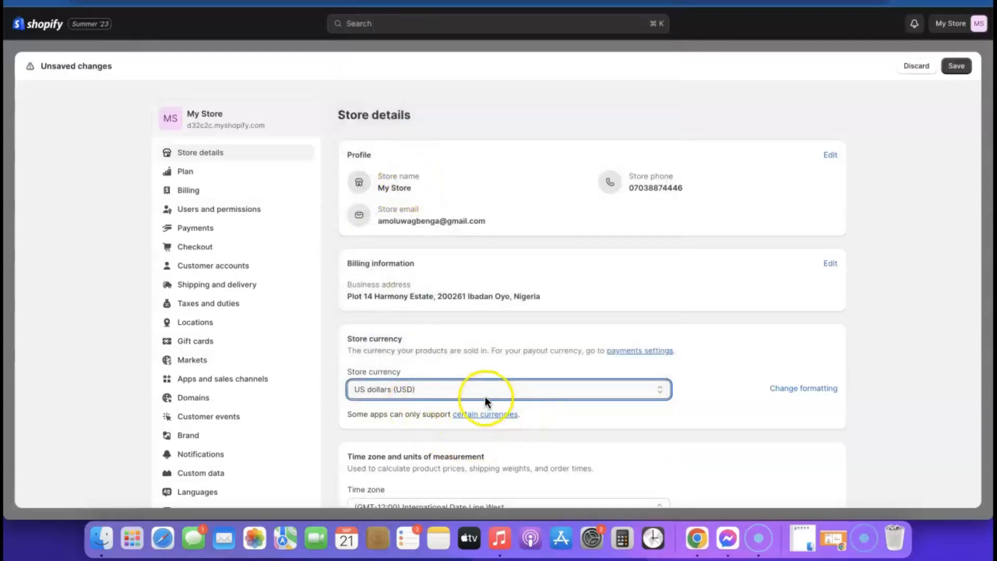
scroll(490, 395, "down", 2)
left_click(956, 65)
Reload the Airpod Cleaner KIT product page to check its price in USD.
scroll(600, 267, "down", 4)
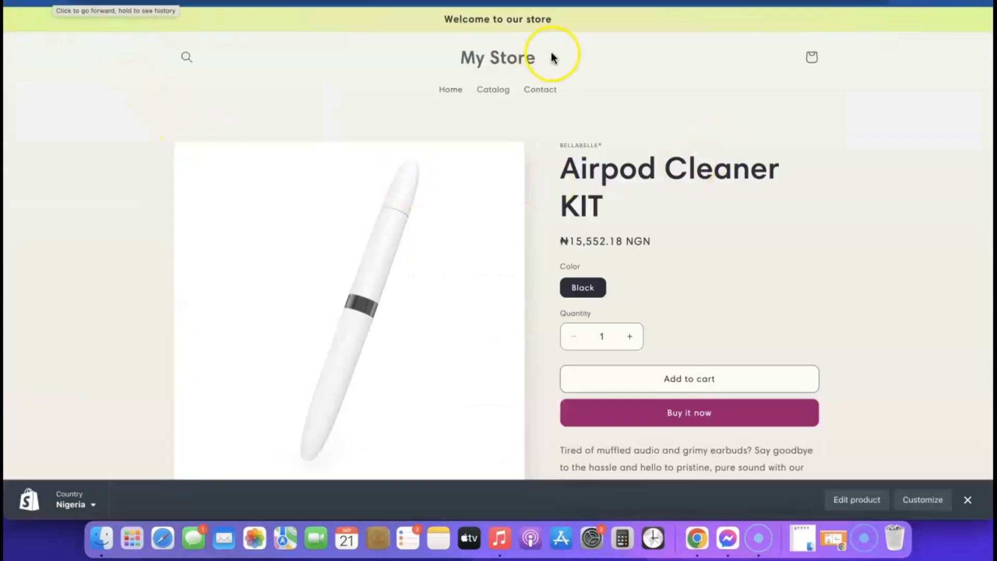
left_click(545, 2)
key("Return")
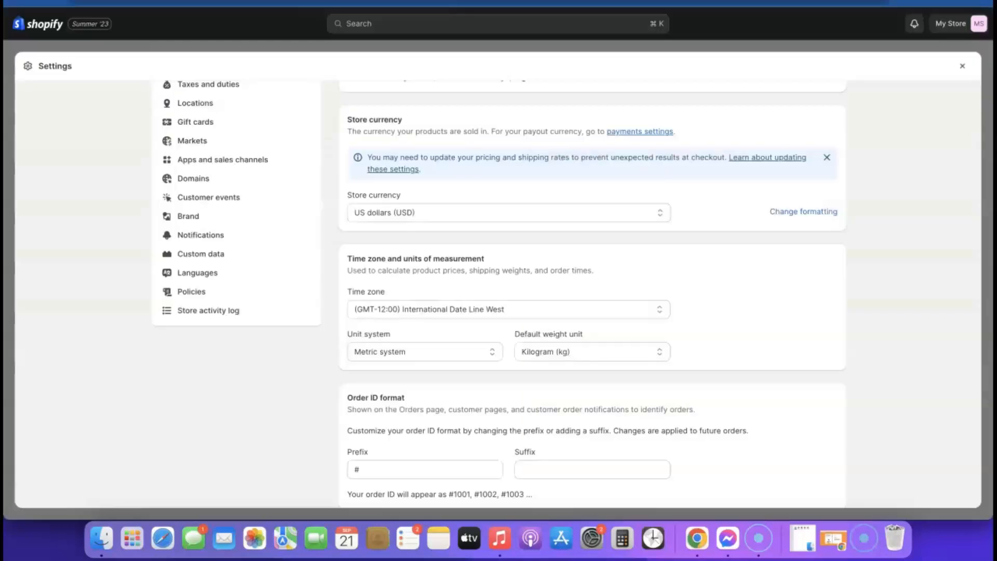
Open the Airpod Cleaner KIT product from the products list.
left_click(962, 66)
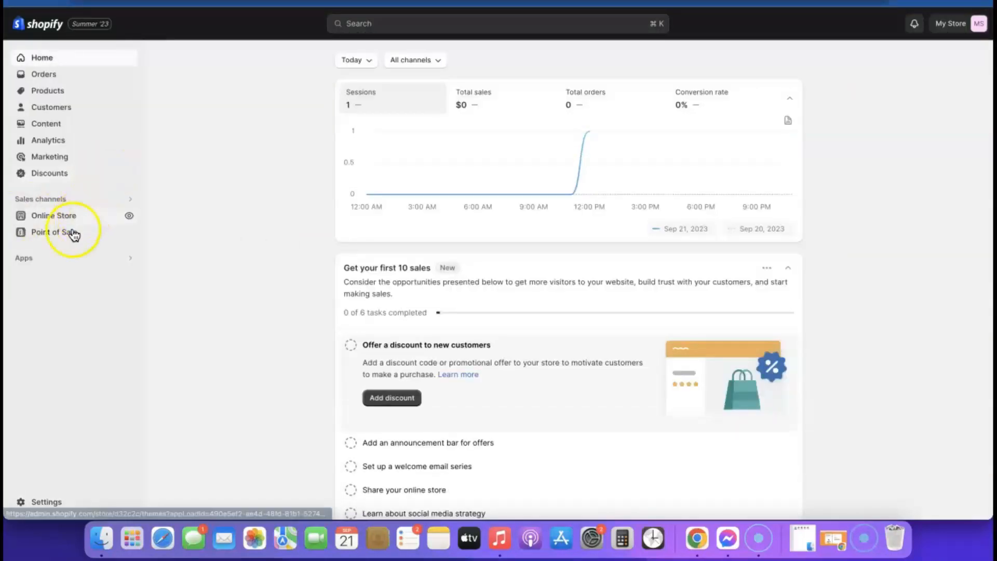
left_click(47, 95)
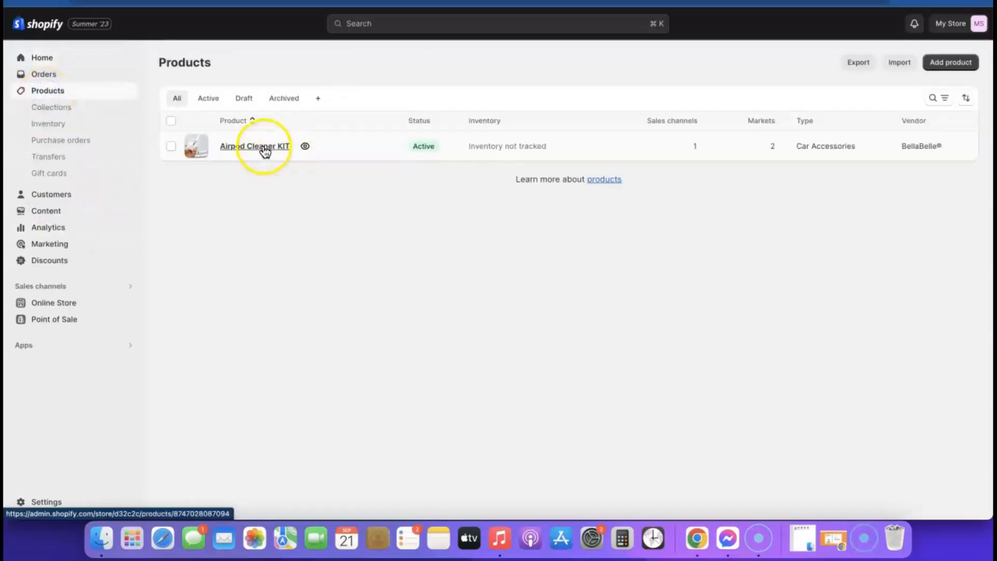
left_click(258, 146)
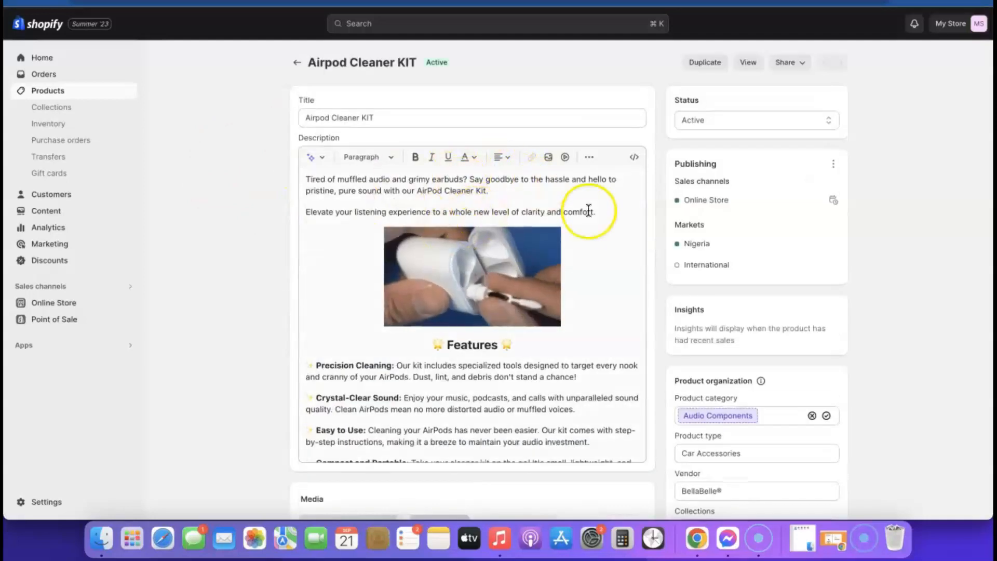
scroll(672, 176, "down", 2)
scroll(669, 174, "down", 10)
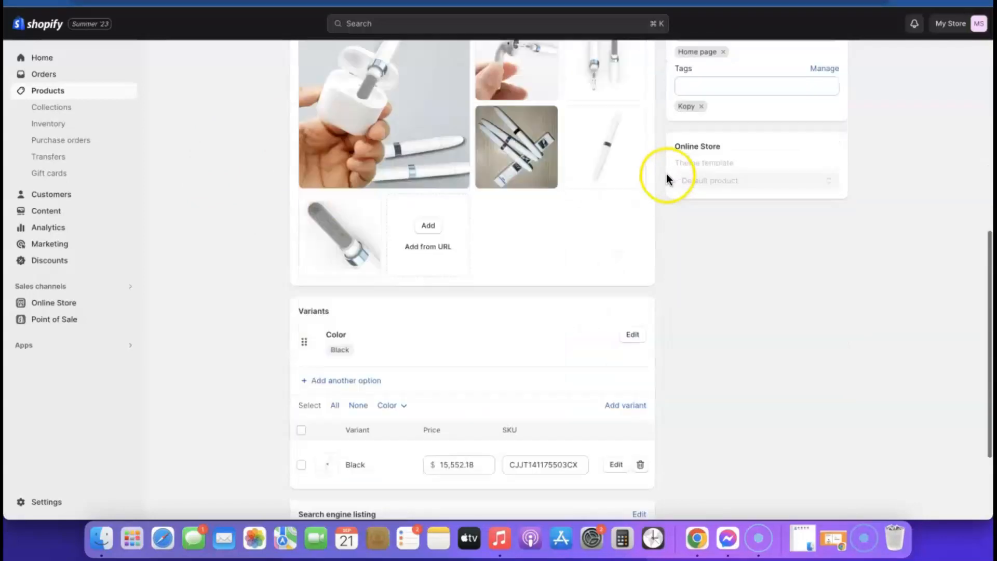
Set the Black variant's price to $19.99 and save the product.
left_click(473, 328)
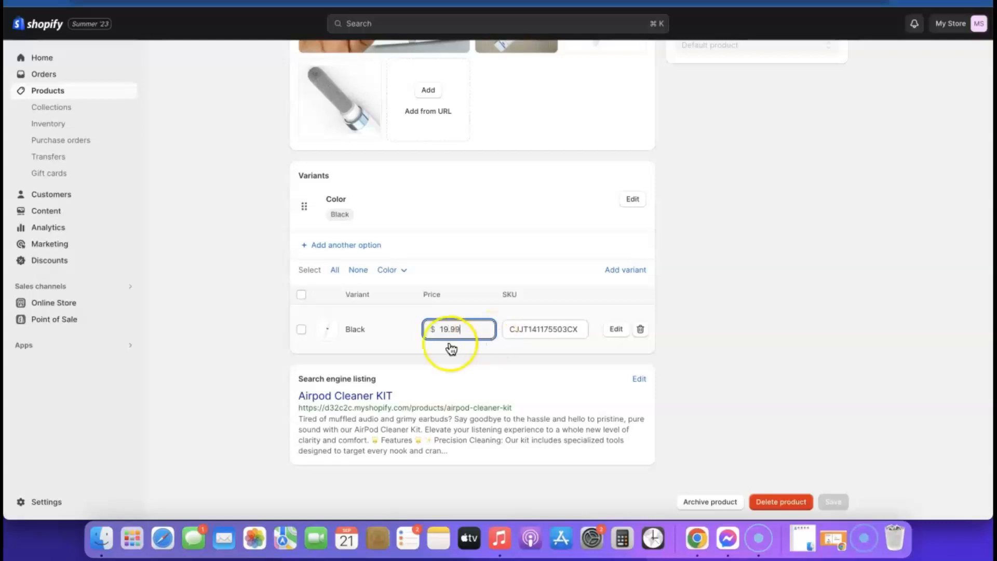
left_click(414, 336)
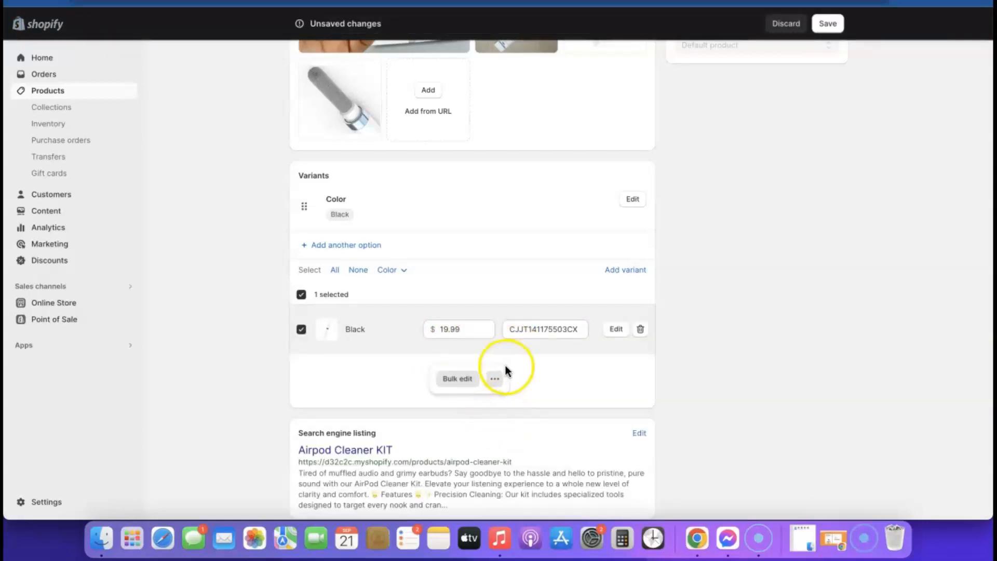
scroll(611, 332, "up", 5)
left_click(827, 24)
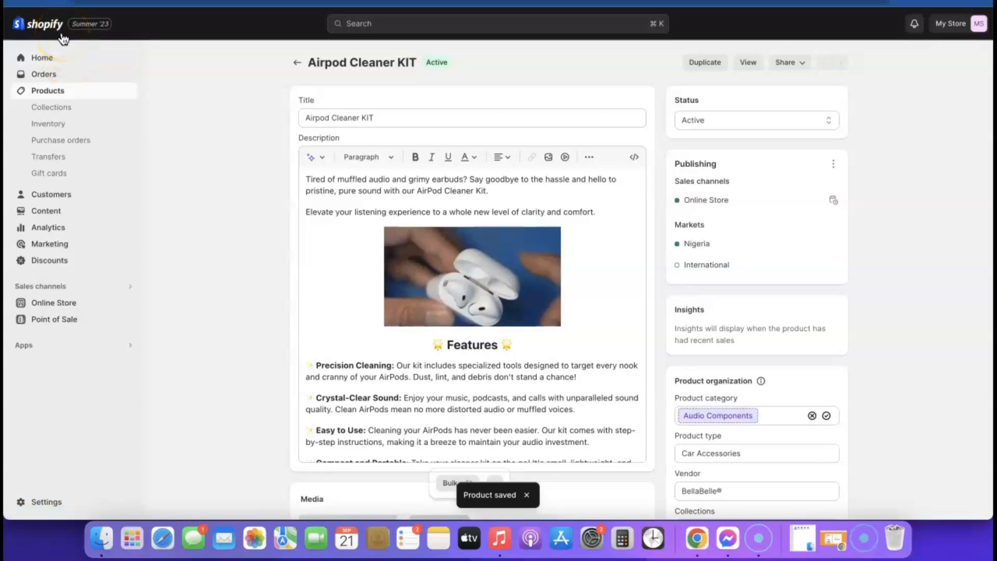
Customize the Sense theme previewing Products > Default product, and show Theme settings.
left_click(52, 306)
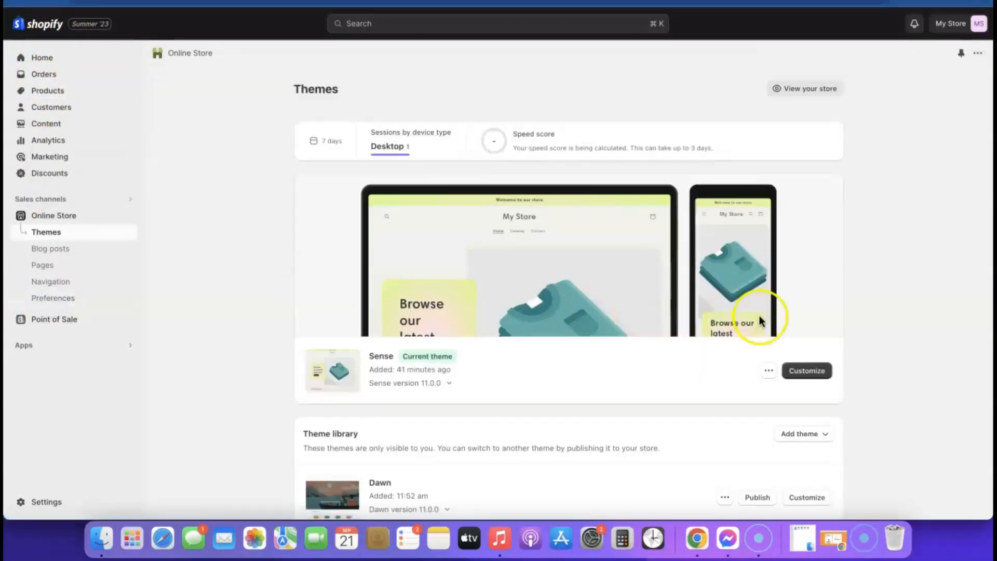
scroll(757, 322, "down", 1)
left_click(810, 350)
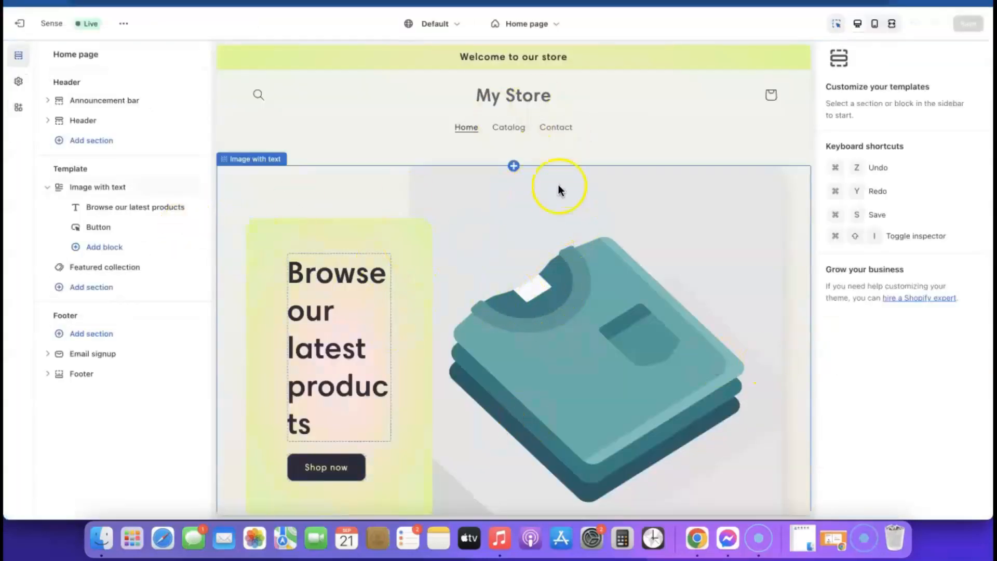
left_click(552, 24)
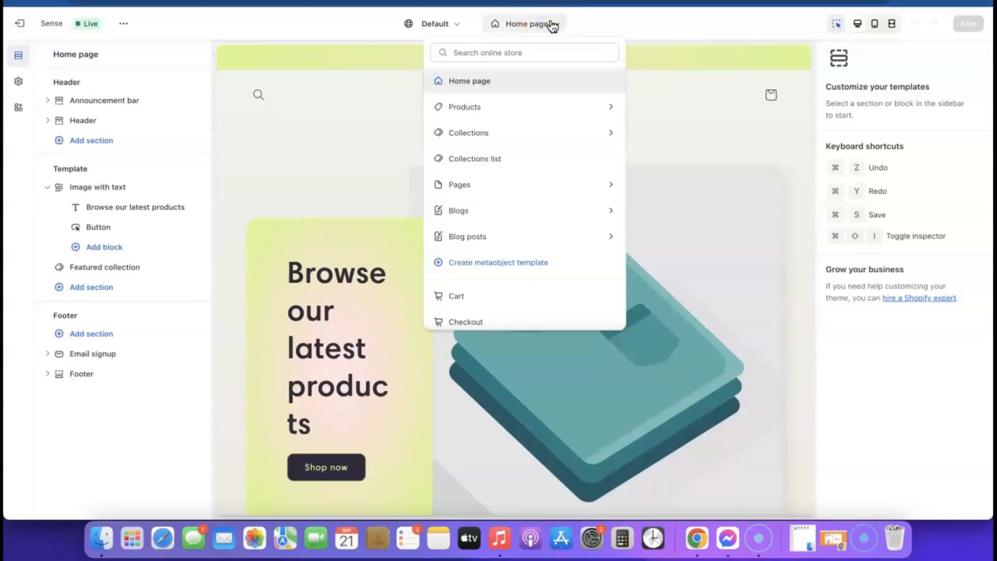
left_click(459, 107)
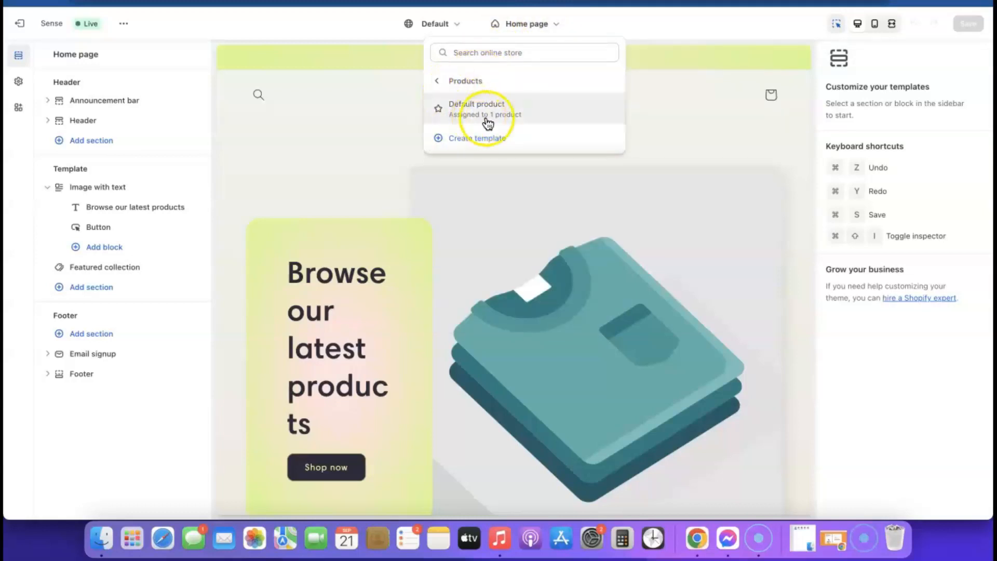
left_click(476, 109)
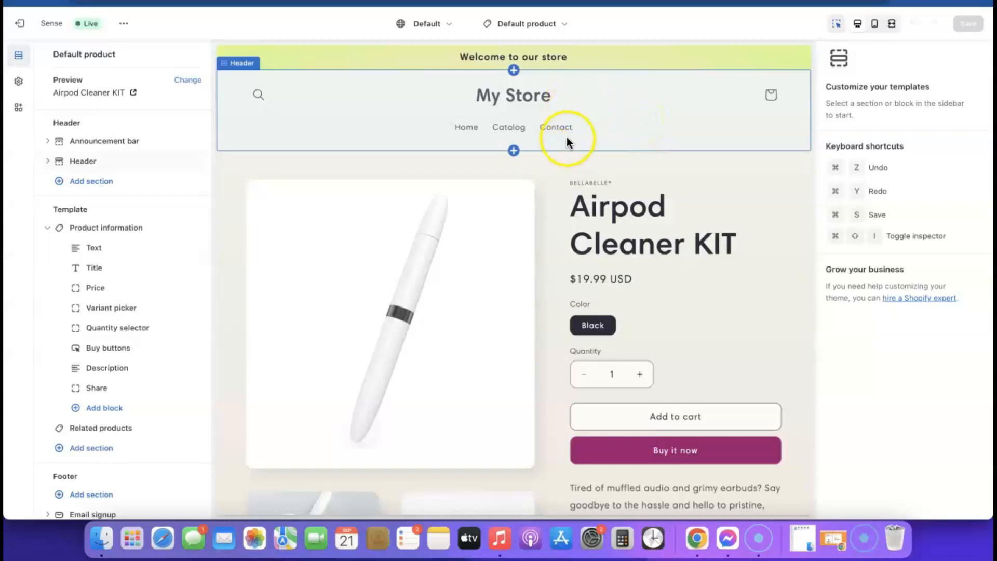
left_click(19, 83)
Upload Airpod KIT (1).png and set the Airpod_KIT_1 image as the Sense theme logo.
left_click(198, 84)
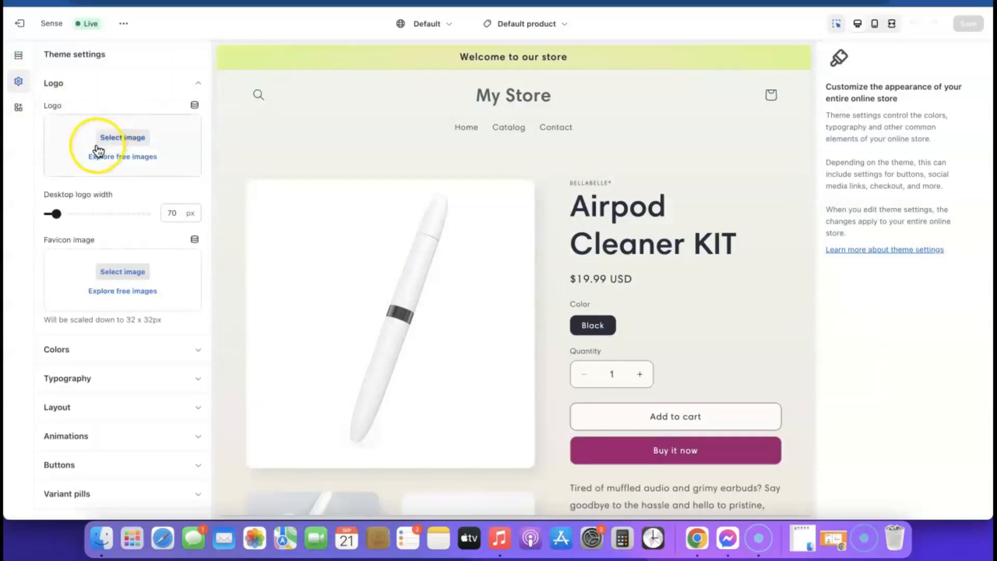
left_click(123, 138)
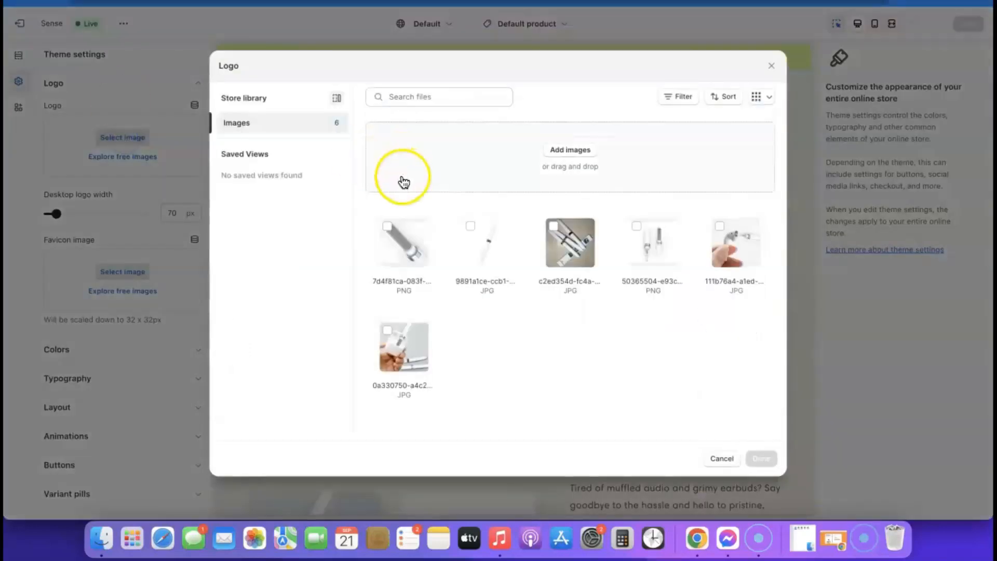
left_click(571, 152)
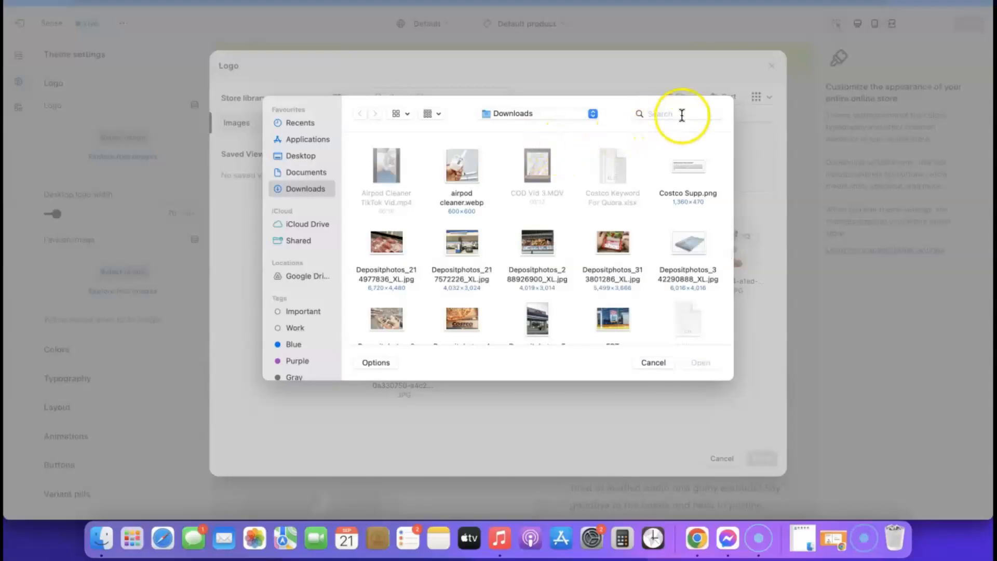
left_click(682, 110)
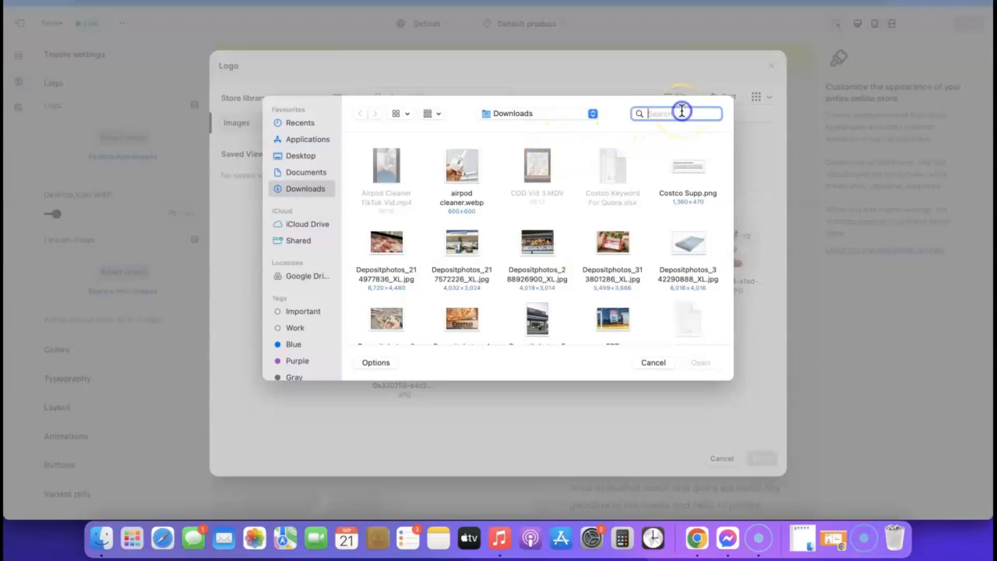
type("airpod")
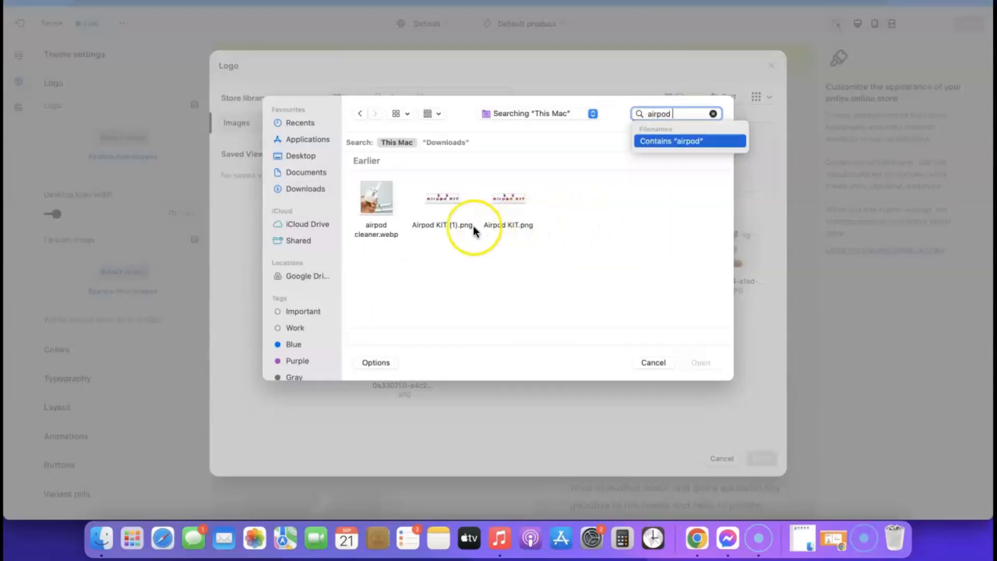
left_click(446, 203)
left_click(699, 361)
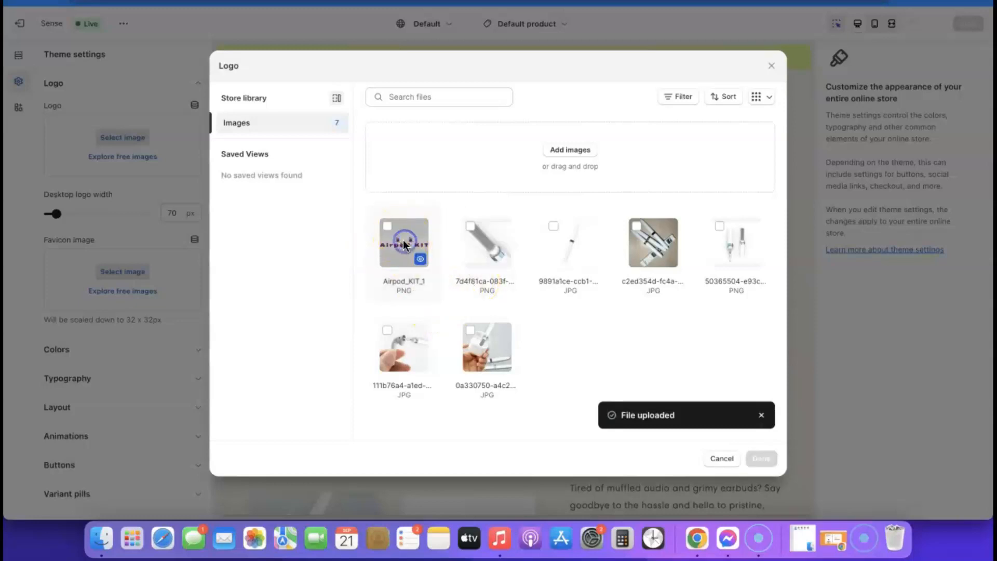
left_click(404, 243)
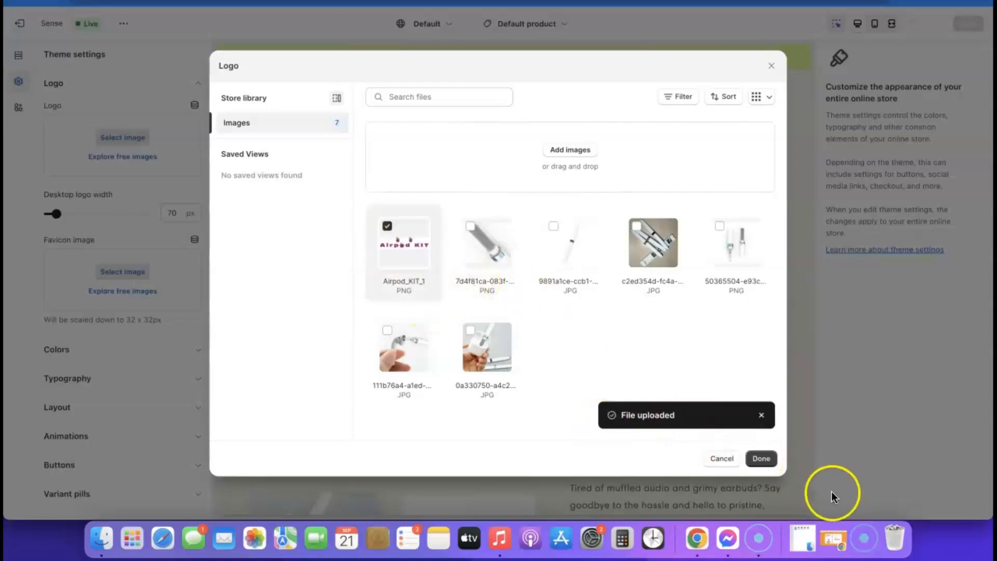
left_click(759, 459)
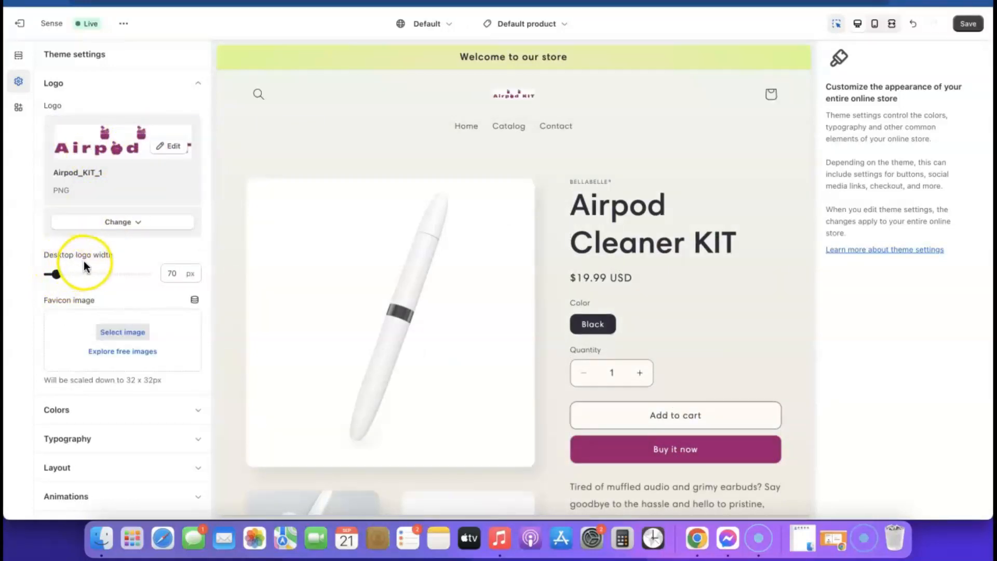
Widen the desktop header logo to 240 px.
left_click_drag(57, 273, 59, 274)
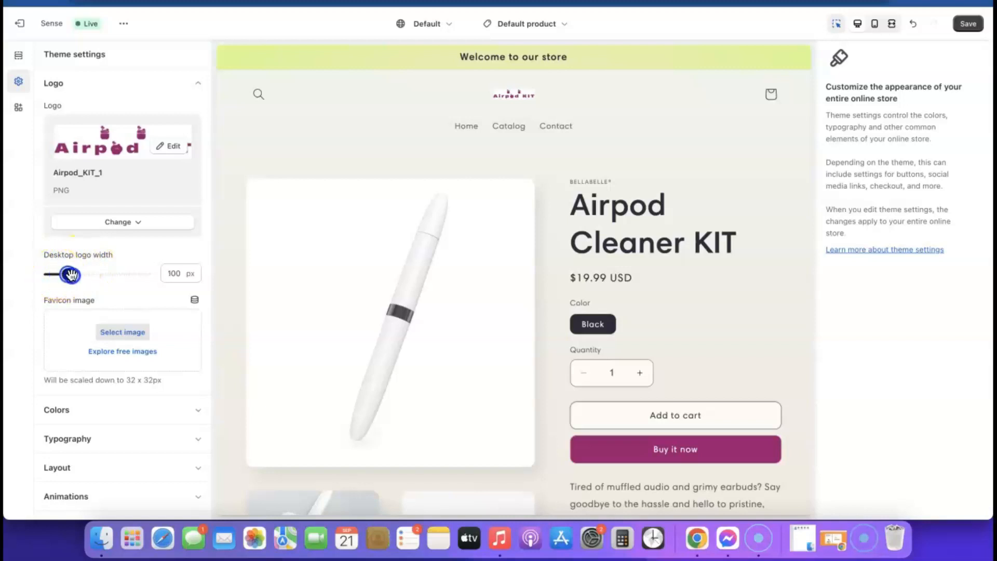
left_click_drag(103, 278, 111, 279)
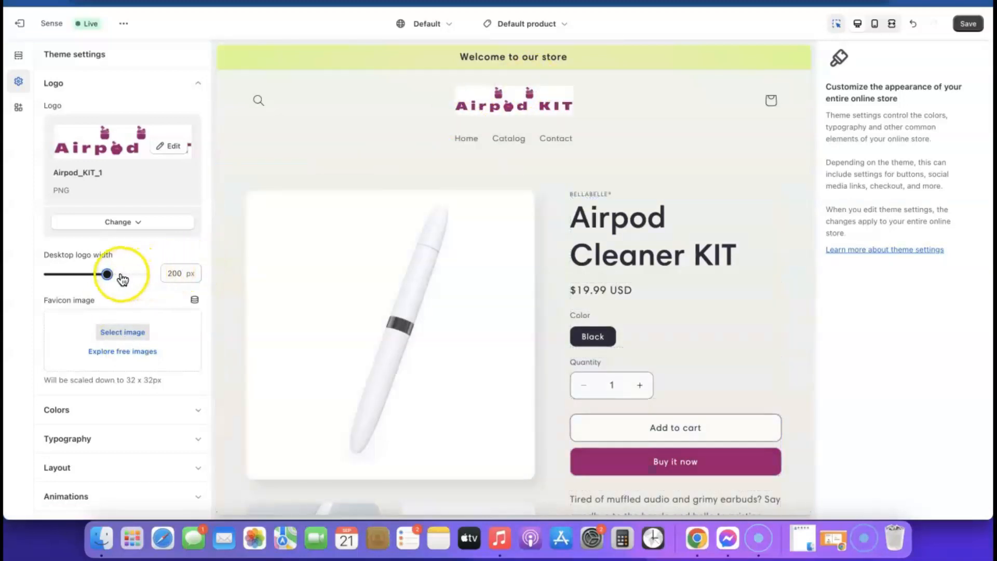
left_click_drag(109, 274, 122, 273)
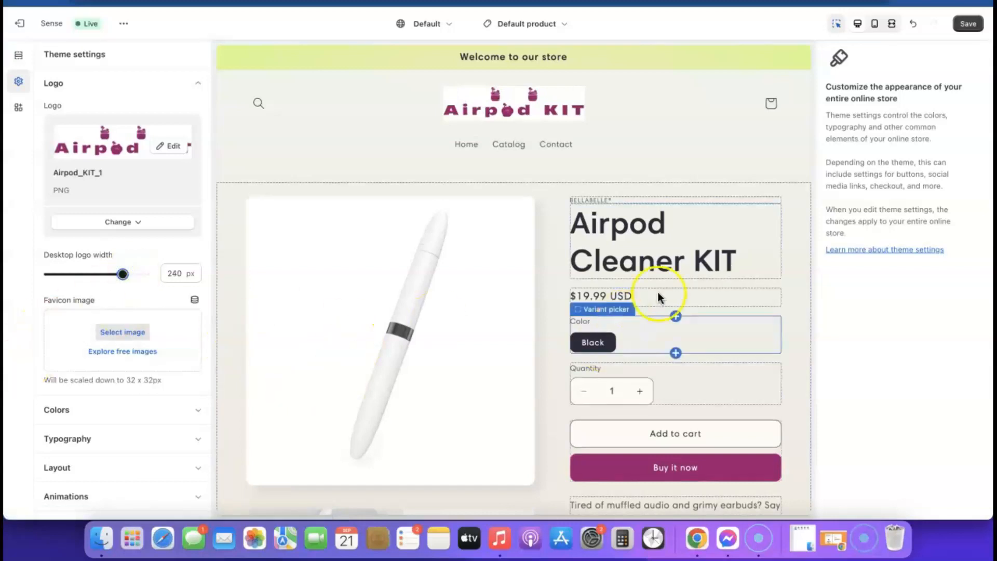
Check the logo in the mobile preview, return to desktop, and collapse the Logo settings.
left_click(876, 24)
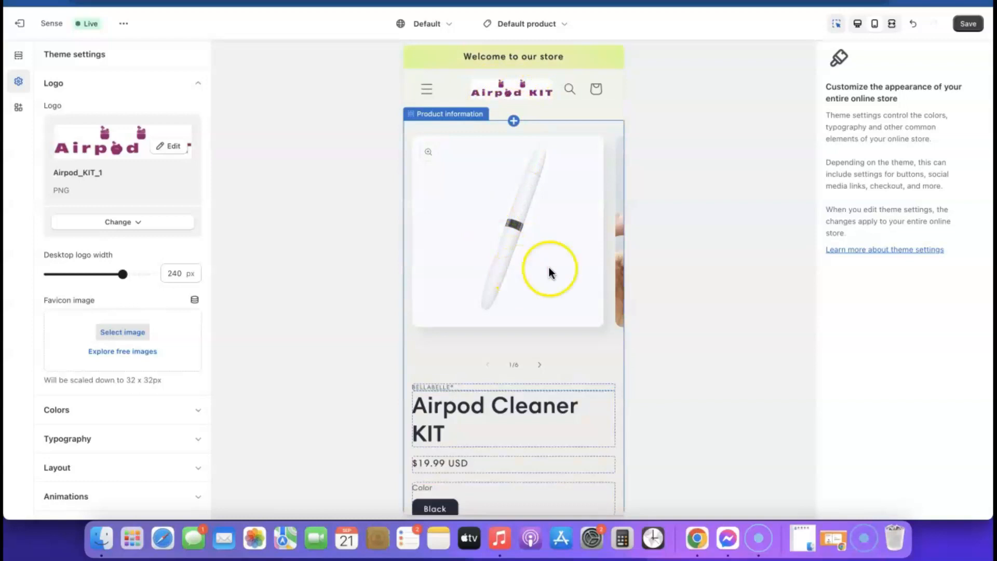
left_click(857, 24)
left_click(18, 82)
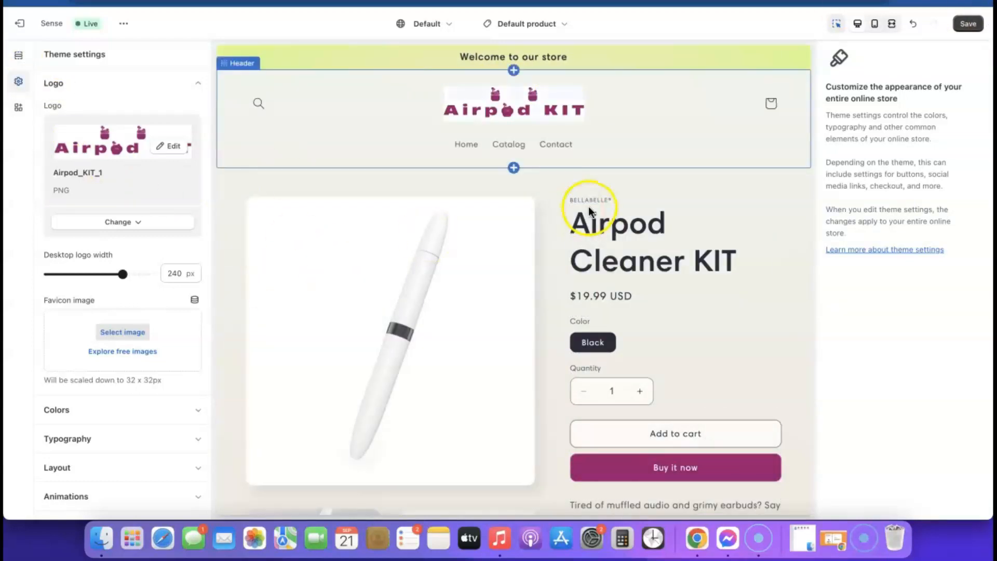
left_click(19, 85)
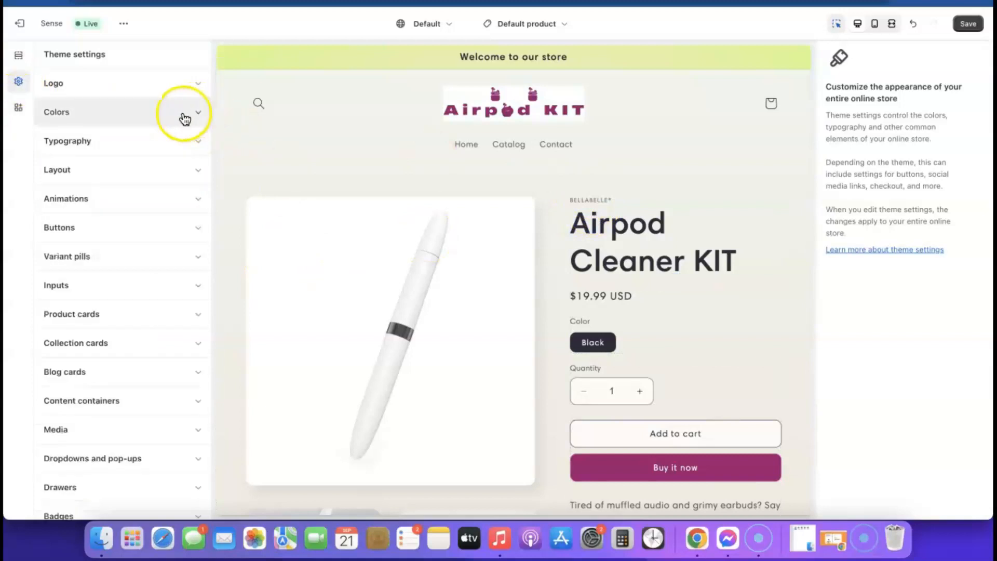
Open colour Scheme 1 and set its background to plain white #FFF.
left_click(196, 113)
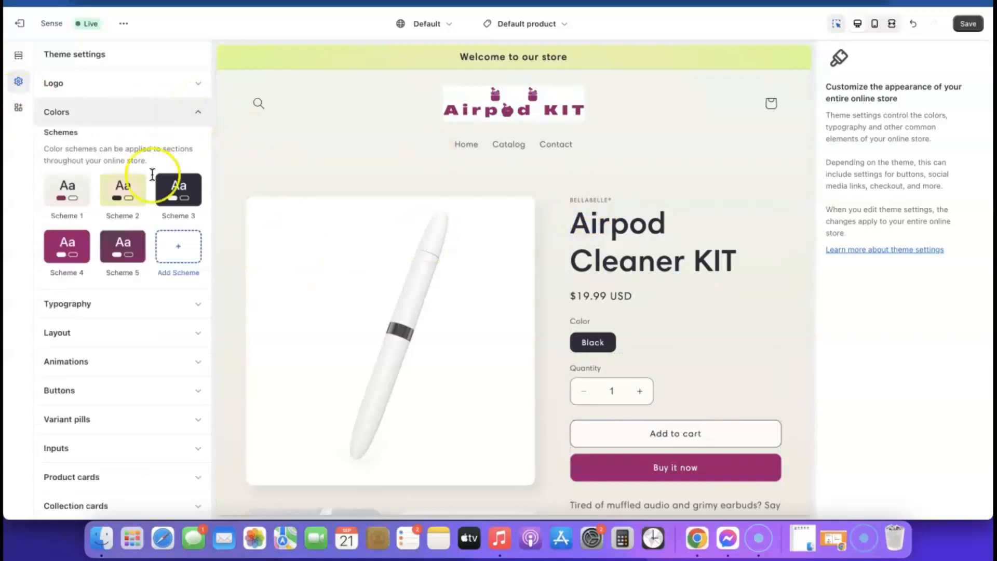
left_click(66, 192)
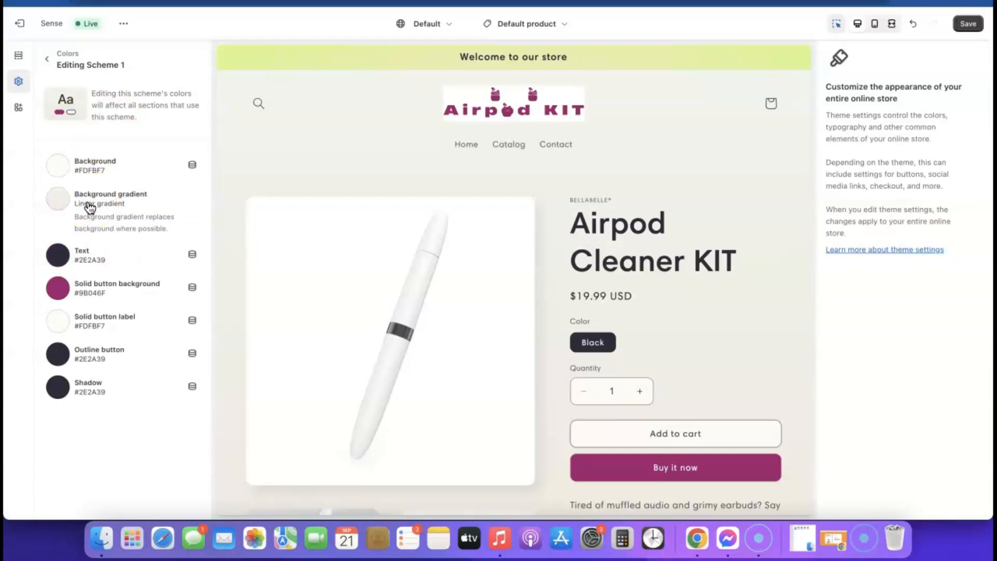
left_click(63, 169)
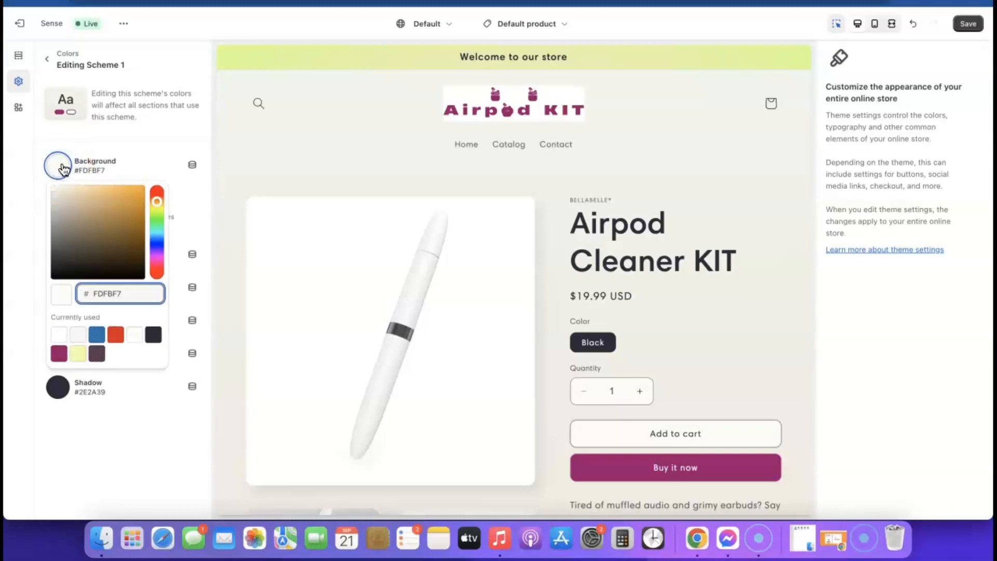
left_click(59, 337)
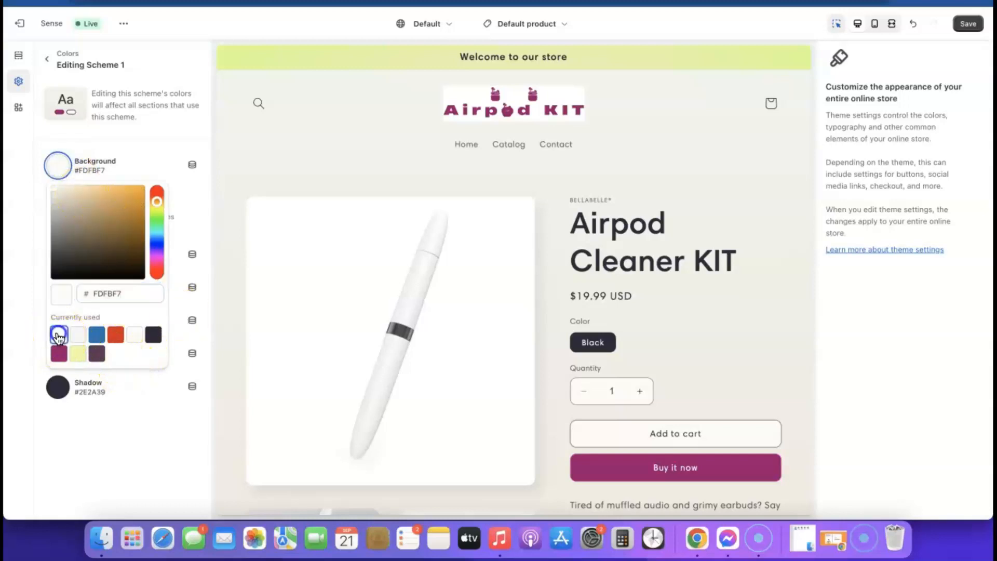
left_click(102, 411)
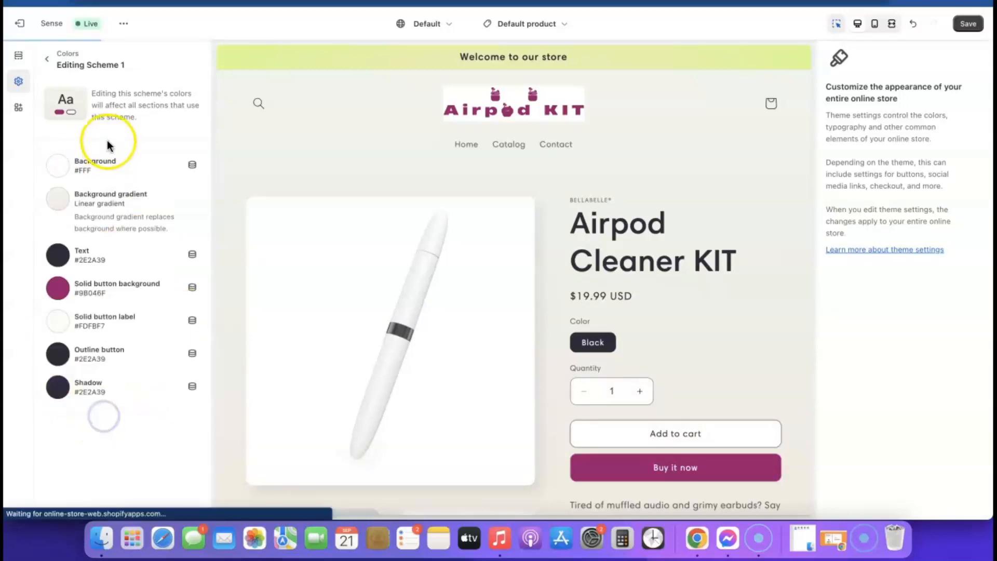
Remove Scheme 1's background gradient and return to the colour schemes list.
left_click(105, 199)
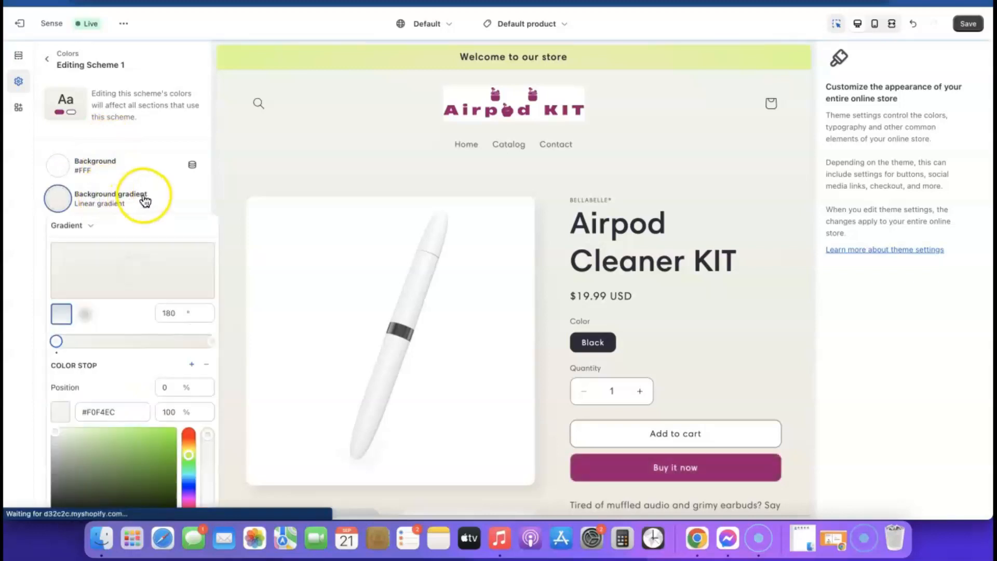
left_click(170, 197)
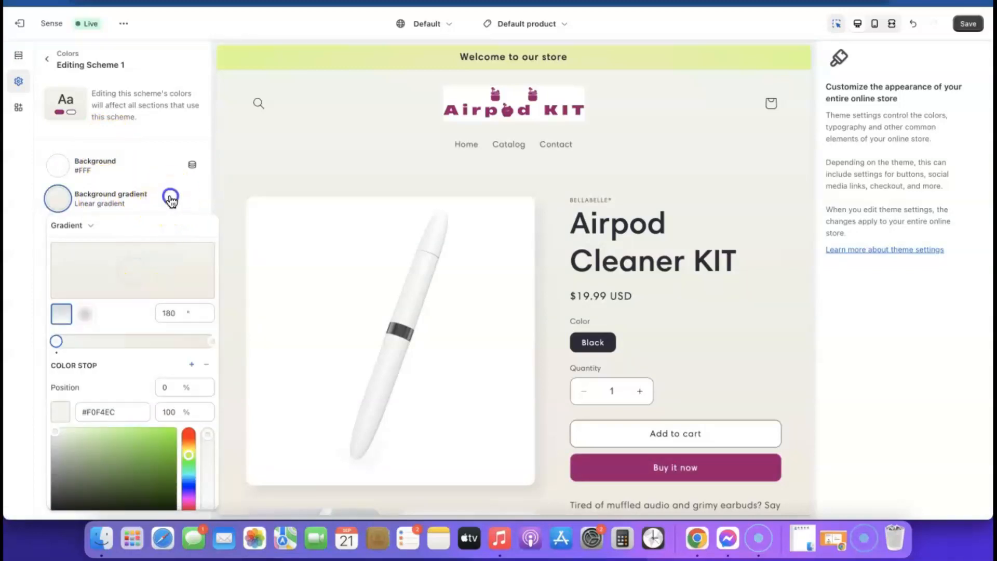
left_click(121, 199)
scroll(121, 341, "down", 5)
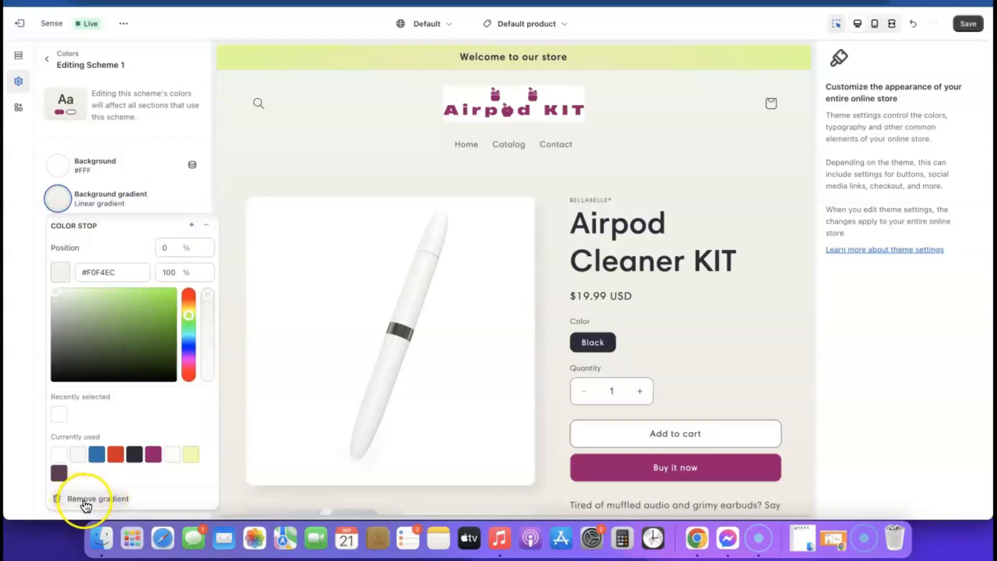
left_click(102, 499)
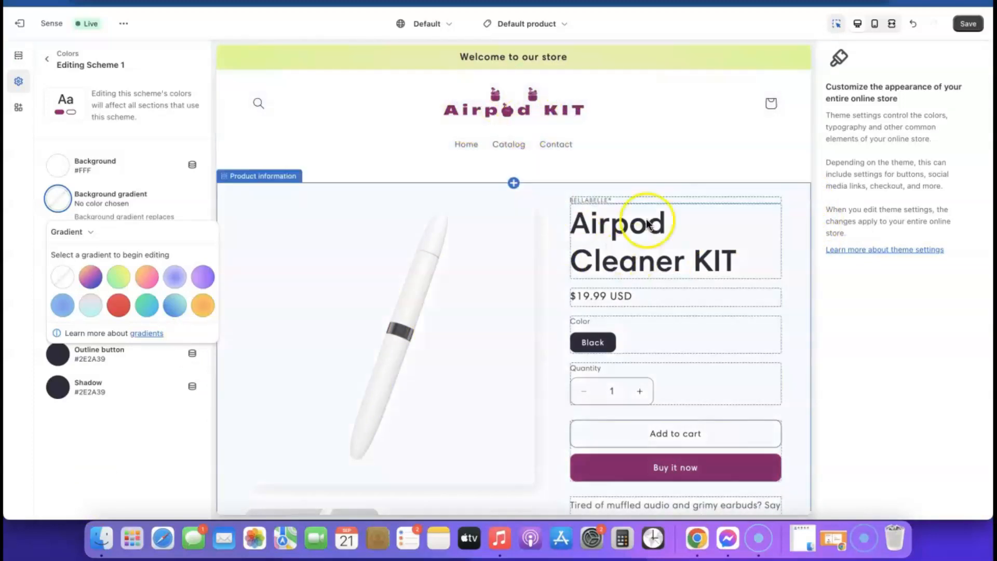
scroll(684, 299, "down", 5)
scroll(684, 301, "down", 15)
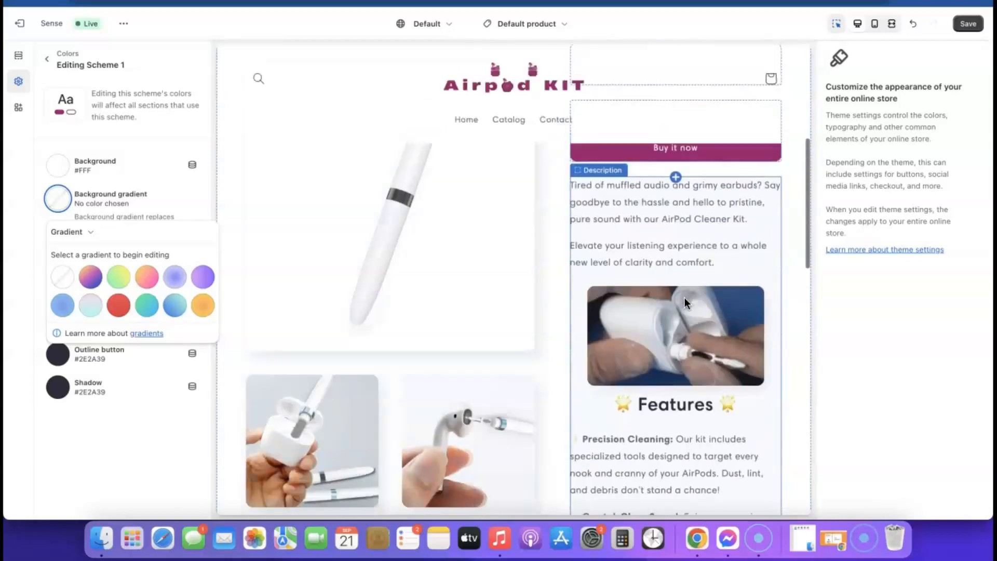
scroll(683, 297, "up", 20)
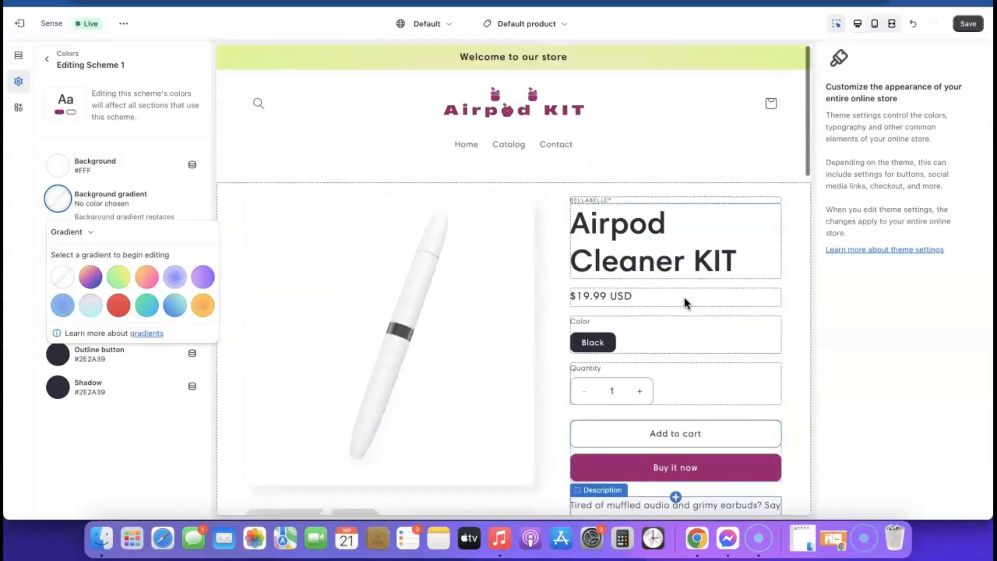
scroll(591, 151, "down", 20)
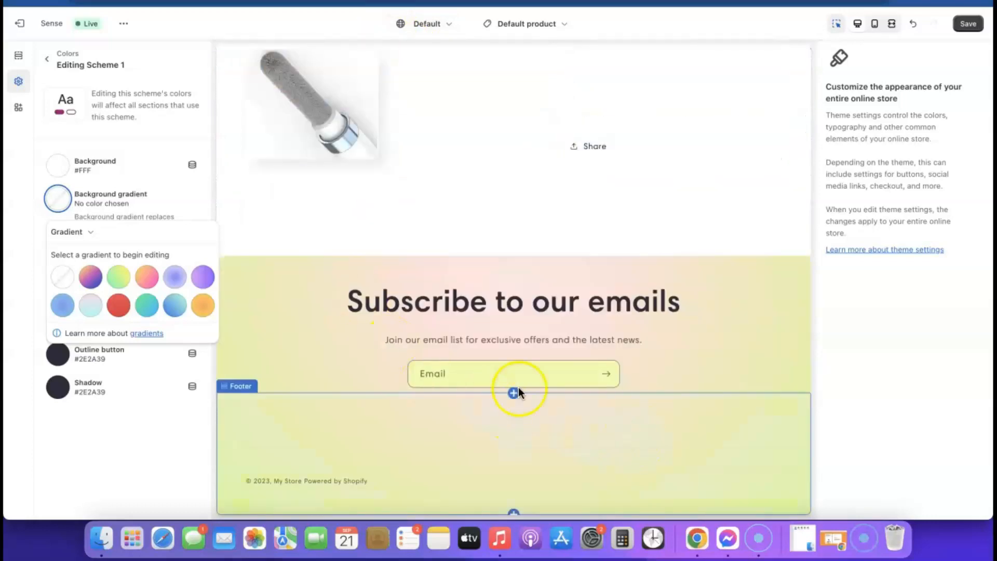
left_click(50, 129)
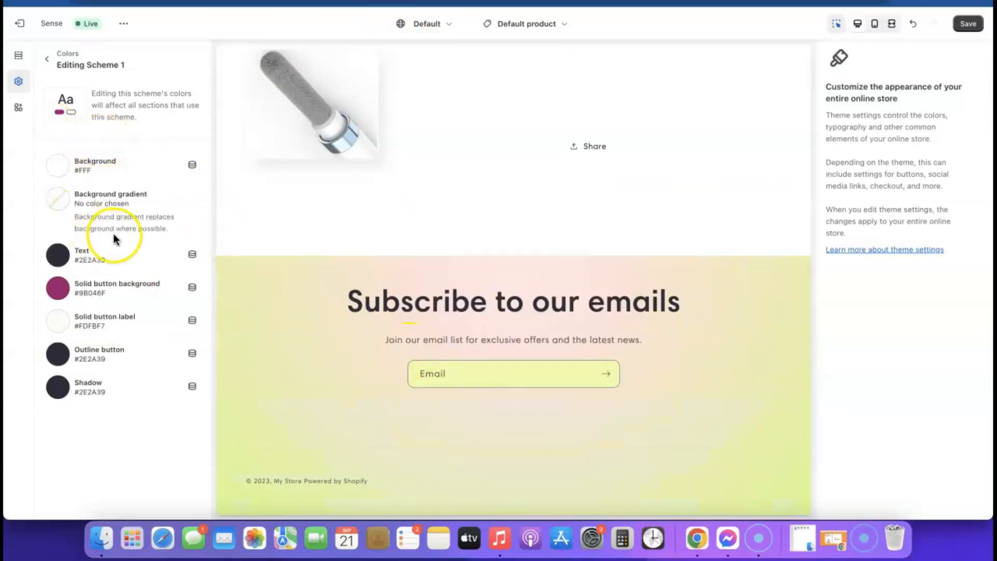
left_click(47, 59)
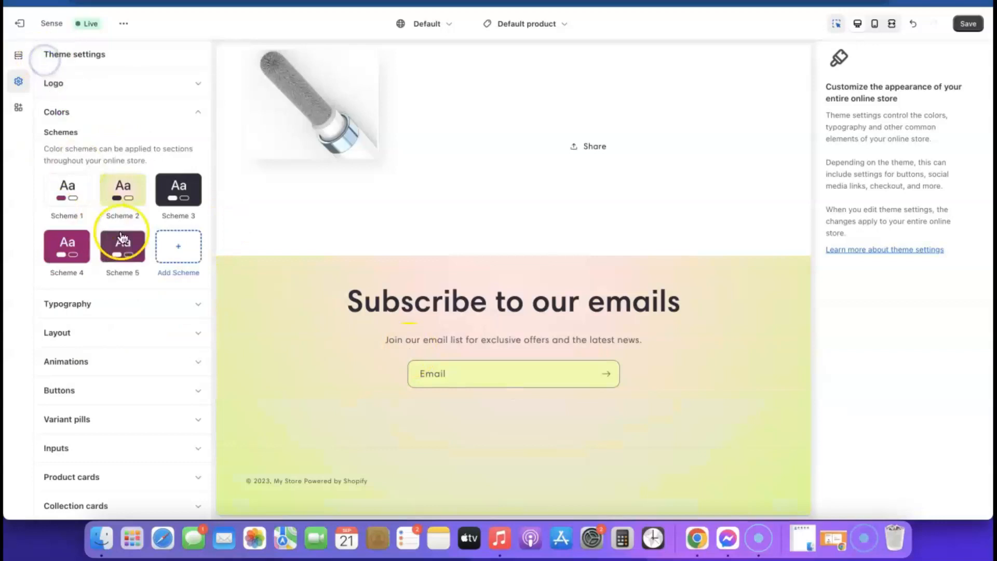
Remove Scheme 2's background gradient, leaving plain #EDFFA7, and open its background colour picker.
left_click(122, 192)
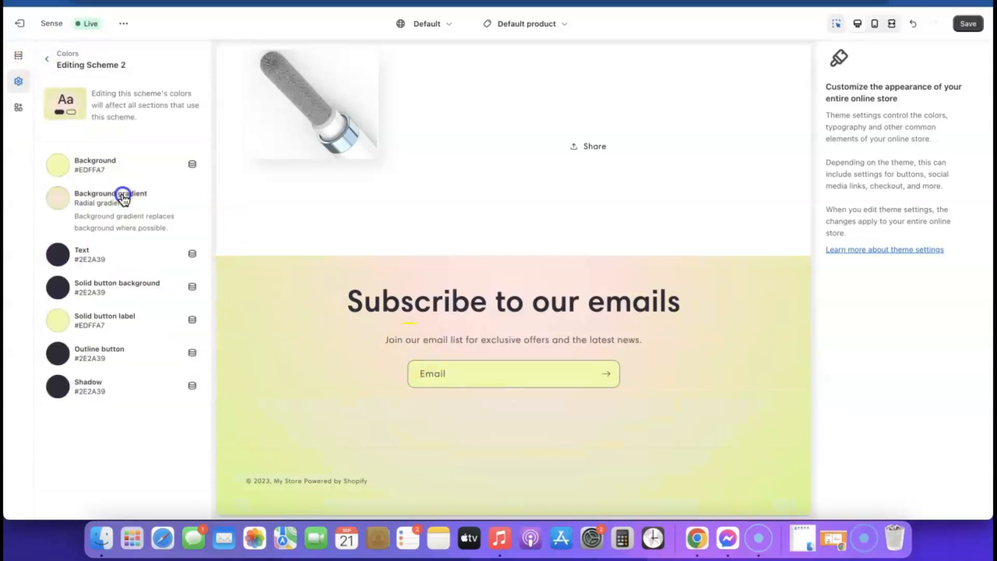
left_click(98, 200)
scroll(114, 290, "down", 3)
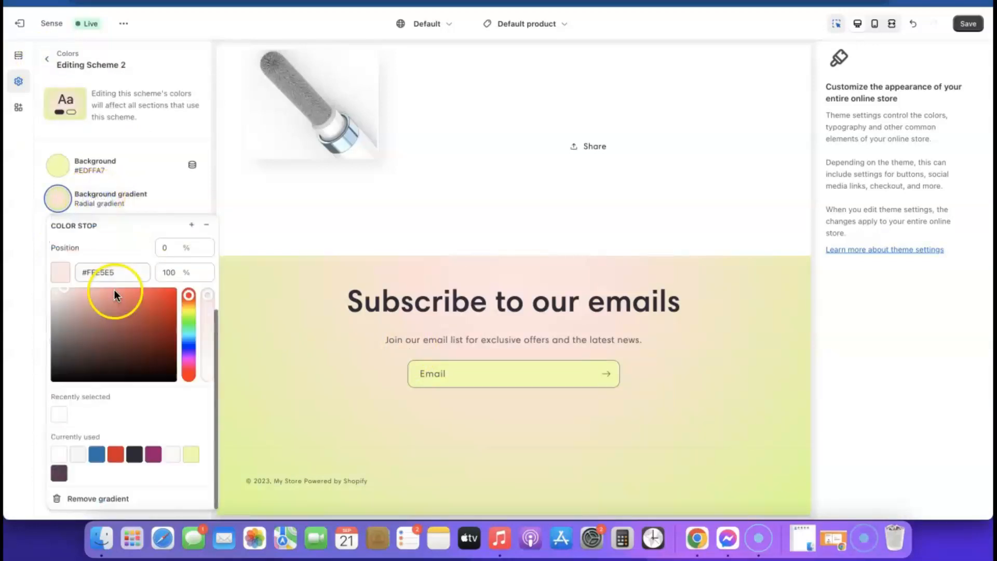
left_click(97, 500)
left_click(52, 435)
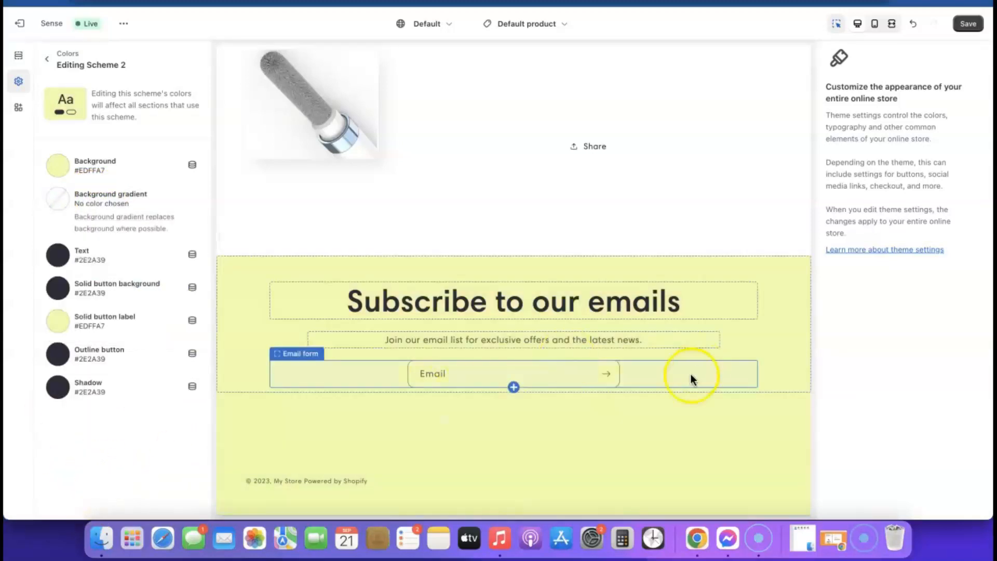
scroll(264, 336, "up", 15)
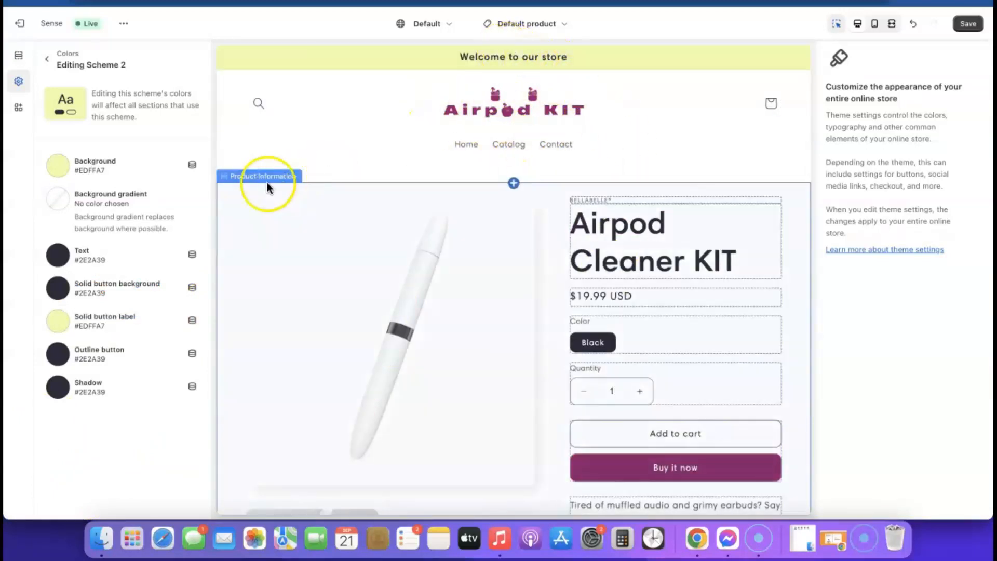
left_click(59, 166)
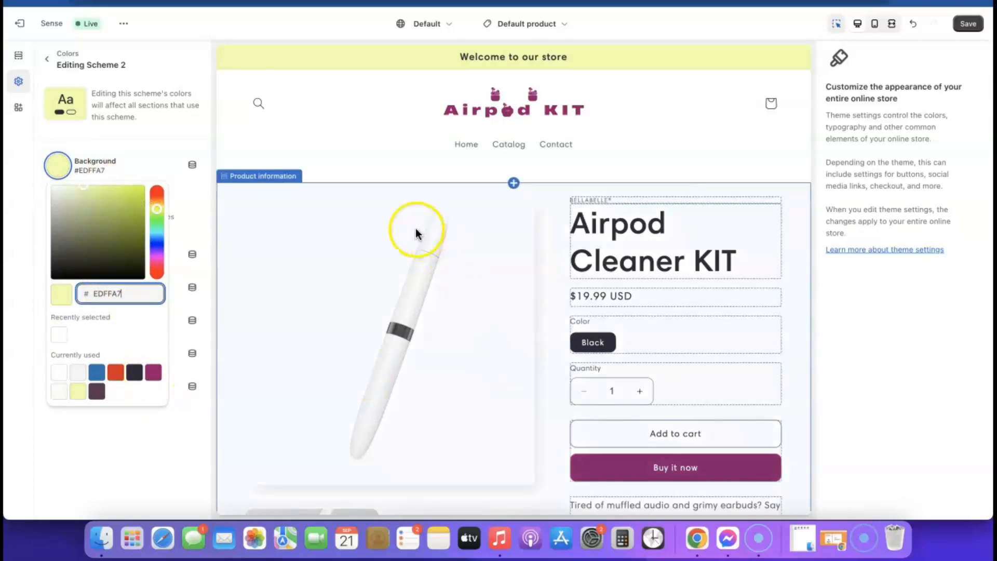
Change Scheme 2's background to pale pink #E1C3D8.
left_click(153, 373)
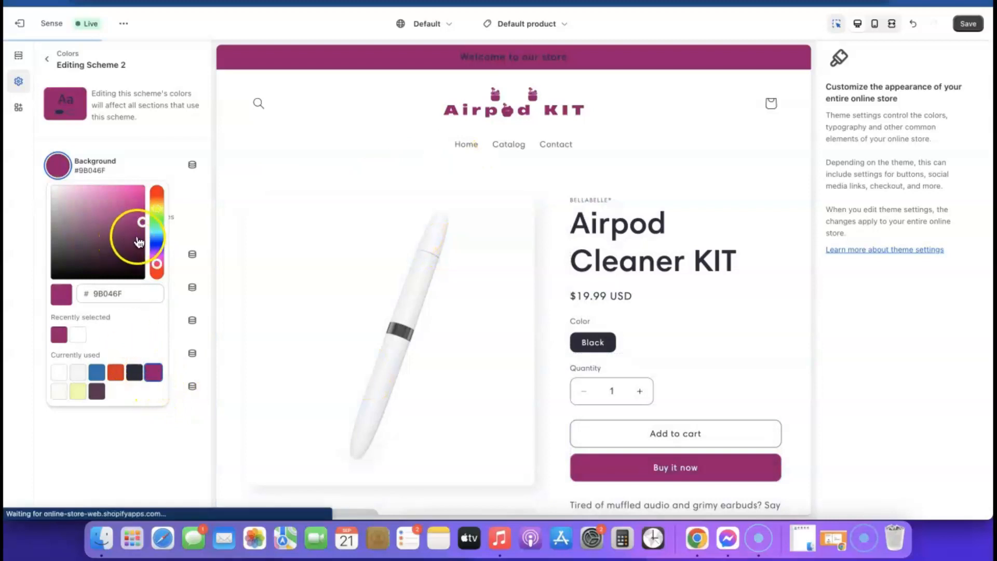
left_click_drag(140, 222, 62, 199)
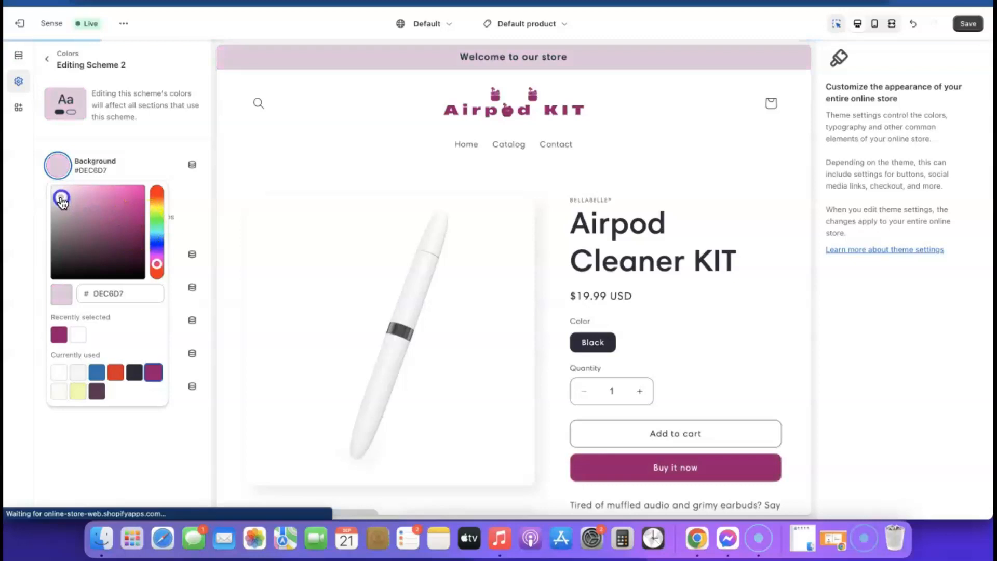
left_click_drag(61, 199, 63, 196)
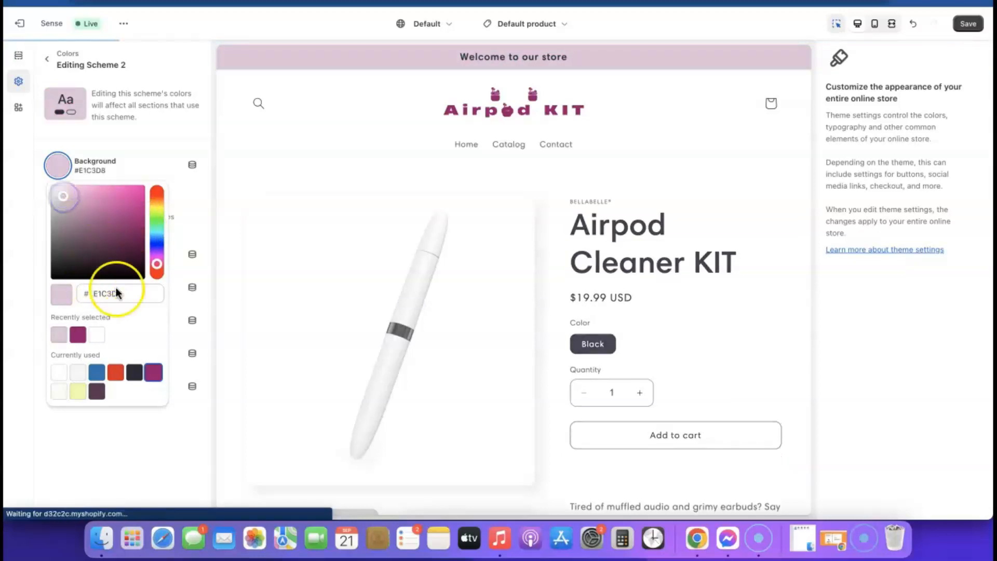
Copy the E1C3D8 hex code and close the colour picker.
double_click(139, 296)
right_click(138, 295)
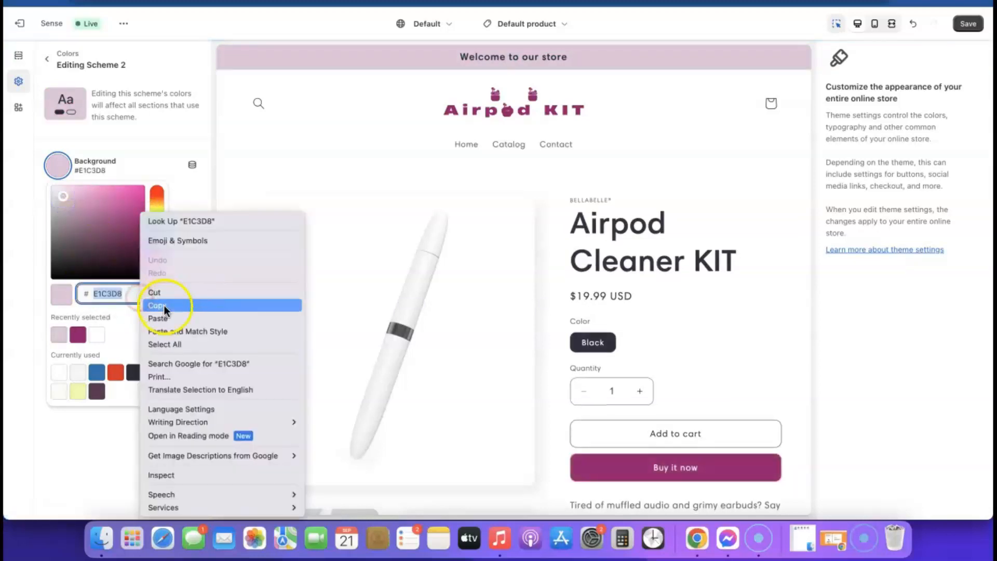
left_click(163, 304)
left_click(214, 167)
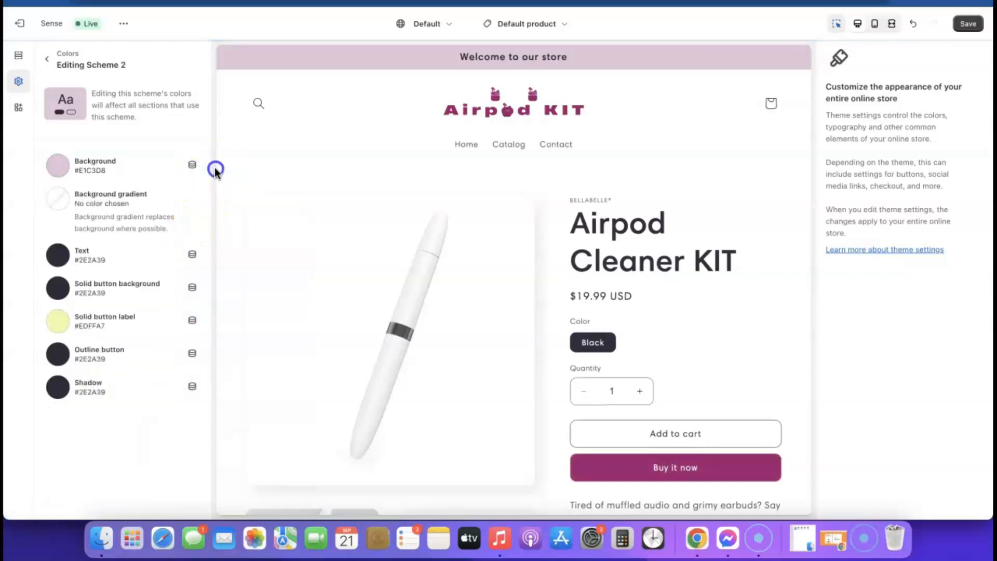
Save the theme changes and review the pink-tinted sections.
scroll(440, 345, "down", 15)
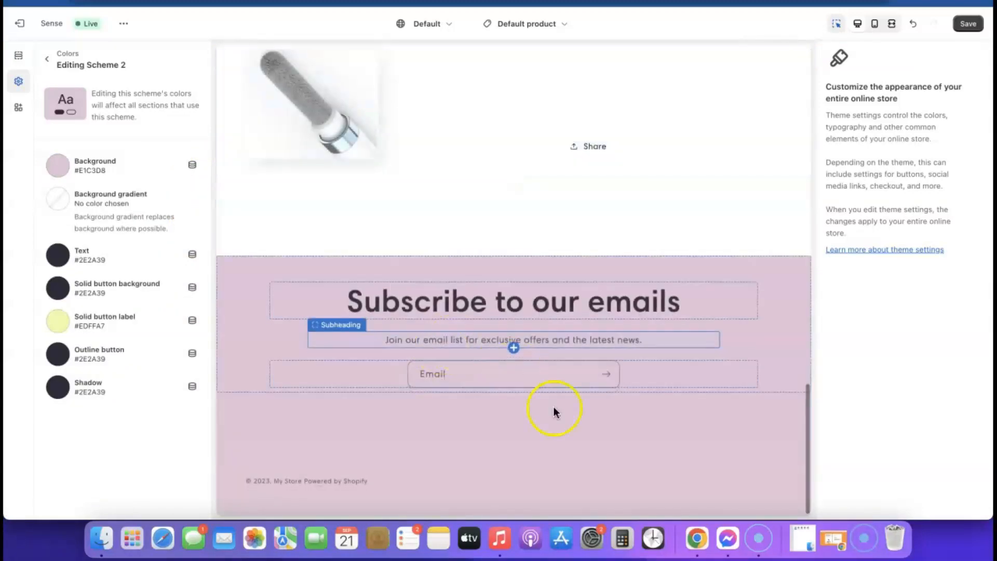
scroll(449, 398, "up", 15)
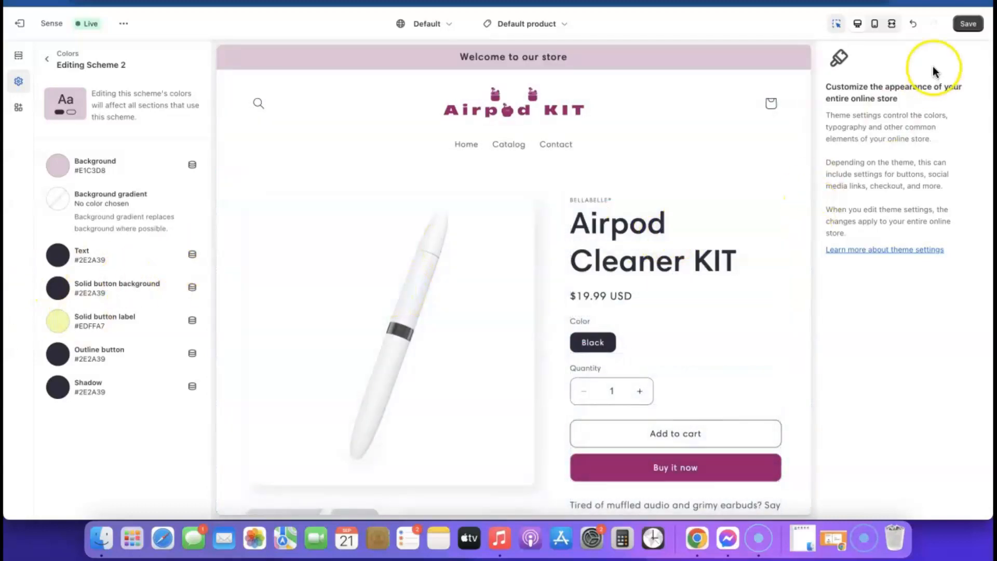
left_click(968, 23)
scroll(602, 239, "down", 15)
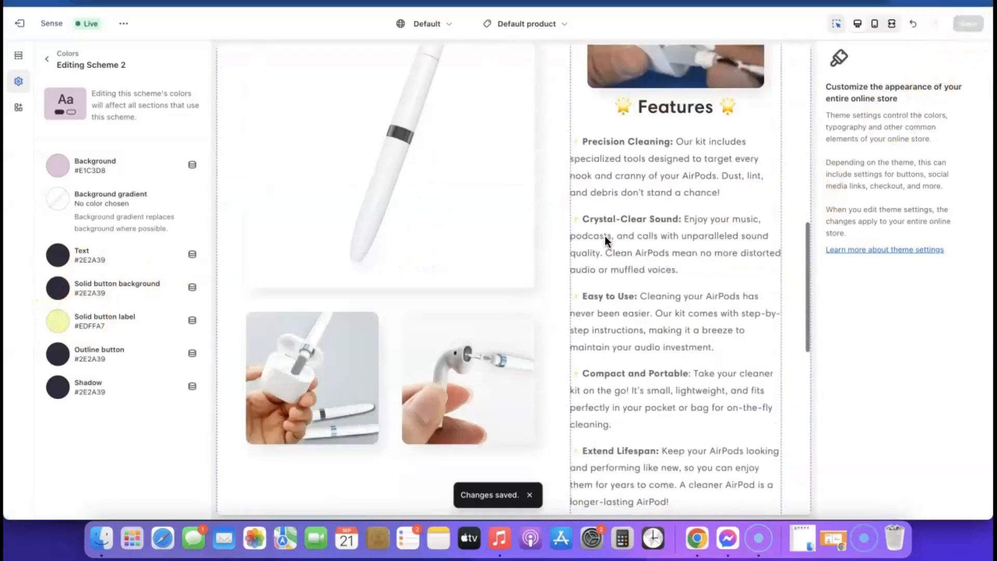
scroll(597, 243, "down", 5)
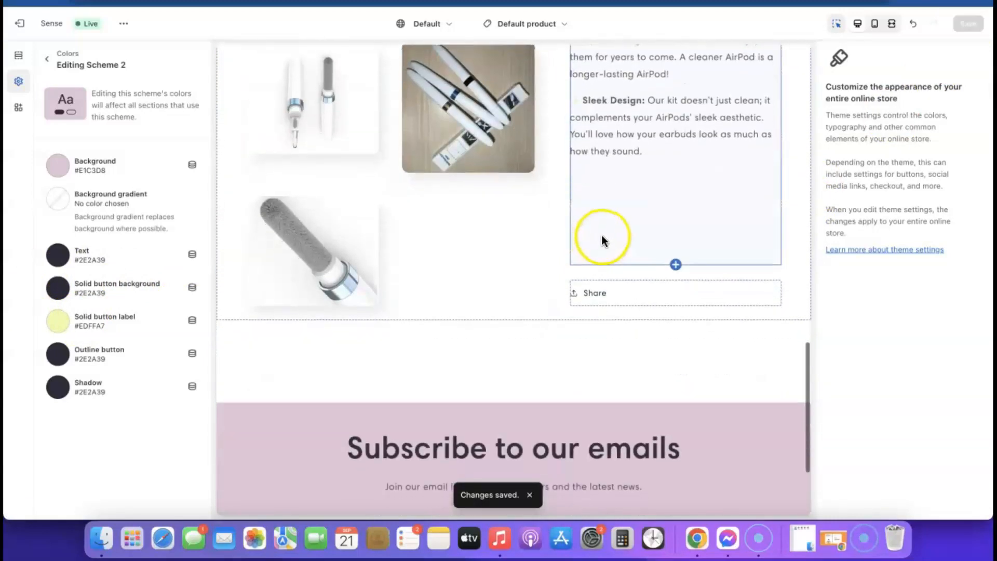
scroll(677, 201, "up", 20)
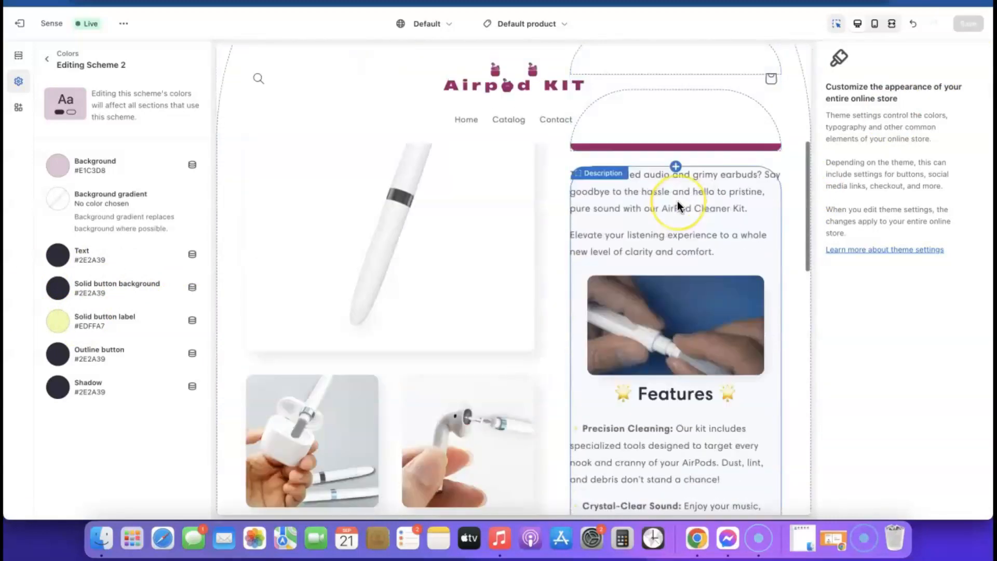
View the live storefront from the theme's options menu.
left_click(123, 23)
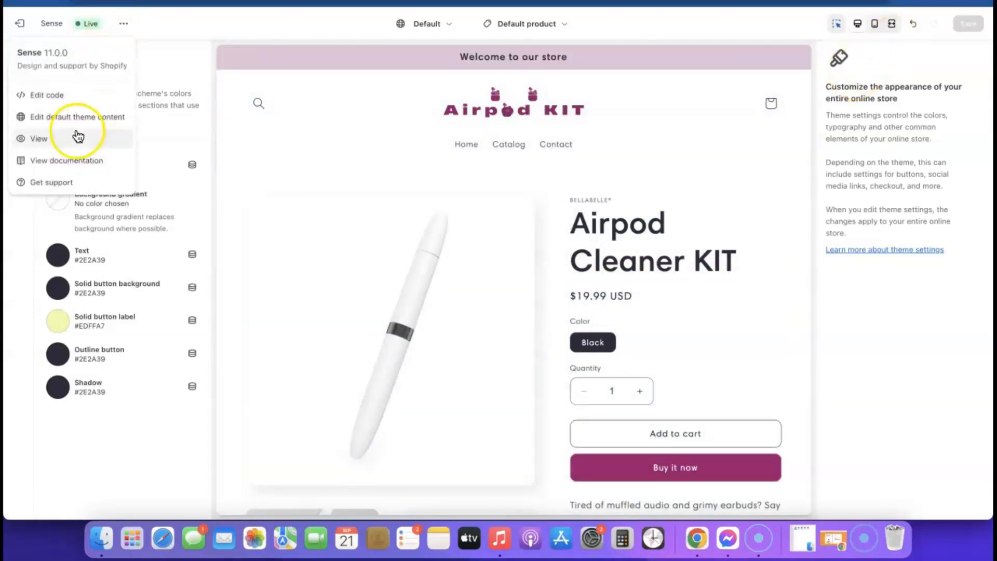
left_click(43, 139)
scroll(579, 166, "down", 10)
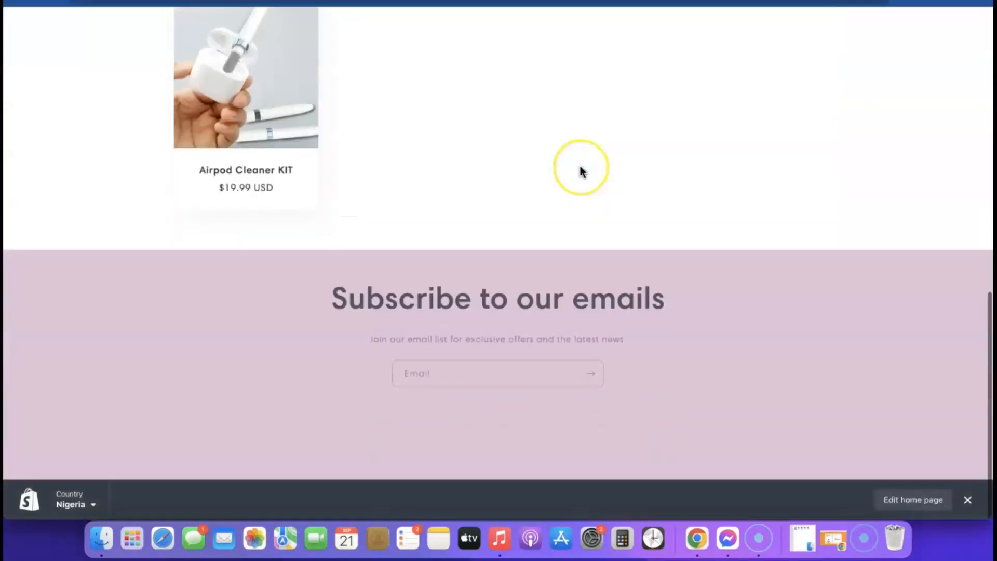
scroll(579, 166, "up", 10)
scroll(579, 166, "down", 12)
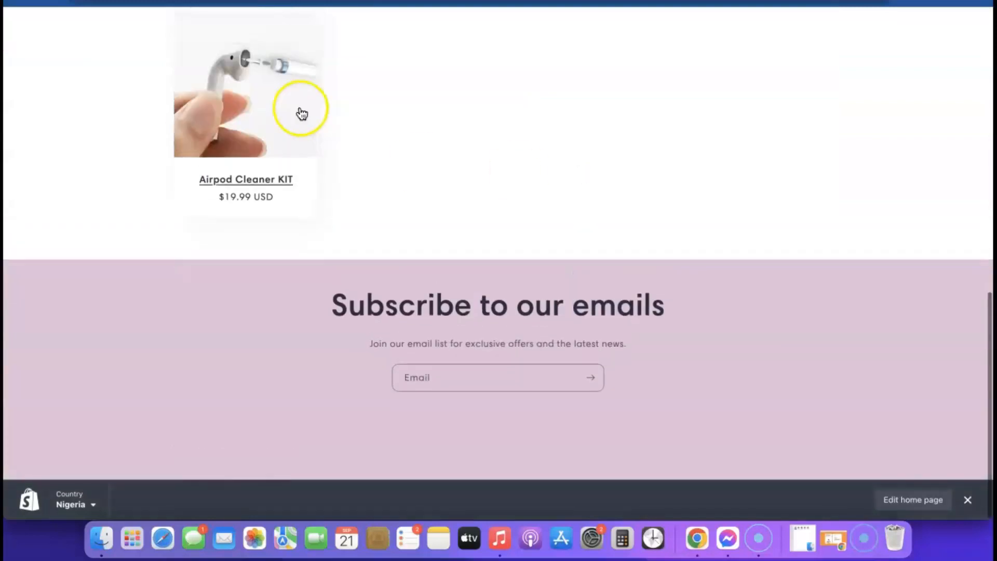
Open the Airpod Cleaner KIT page at $19.99 USD and hide the preview bar.
left_click(301, 107)
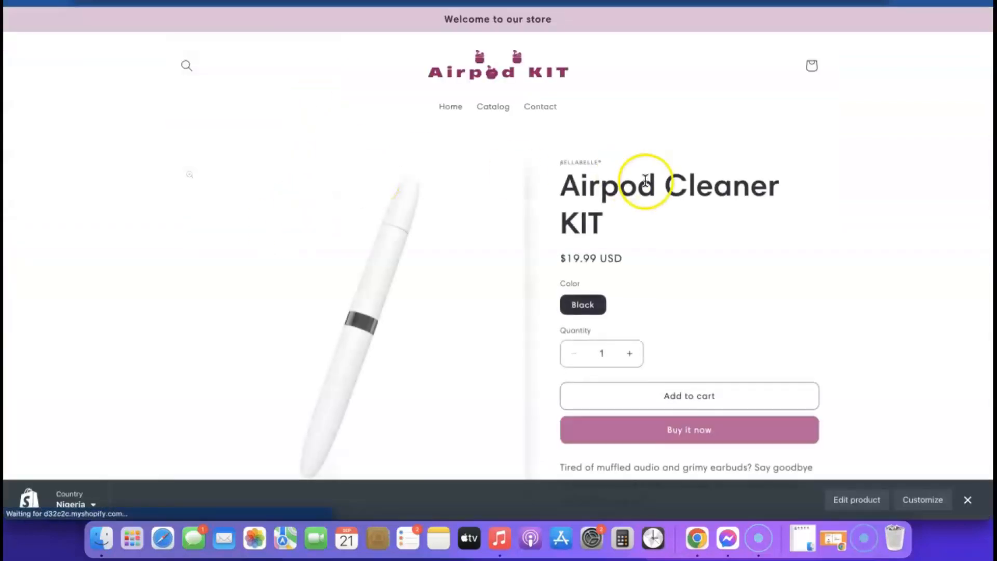
scroll(642, 178, "down", 5)
left_click(974, 506)
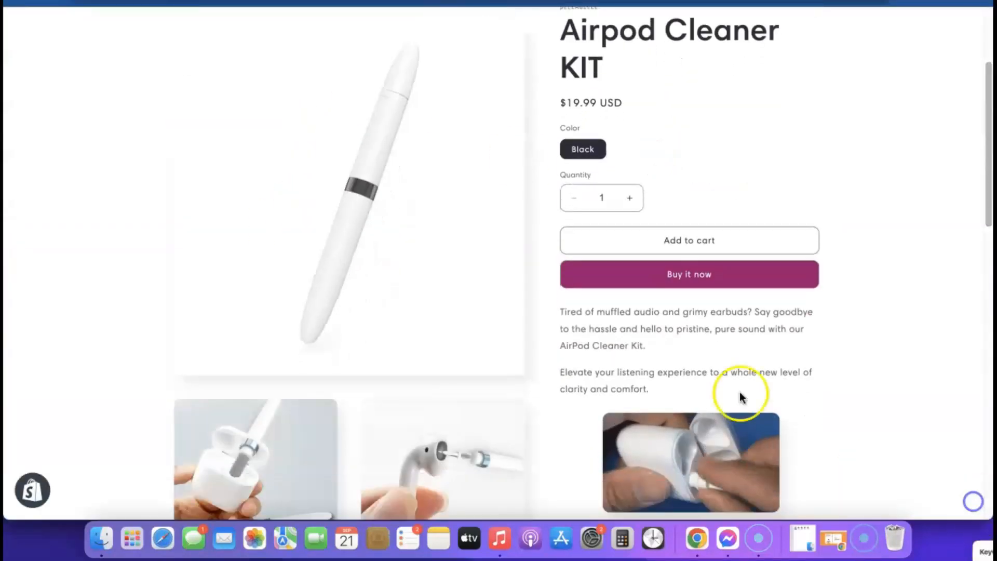
scroll(605, 311, "down", 15)
scroll(606, 310, "up", 12)
scroll(606, 311, "up", 5)
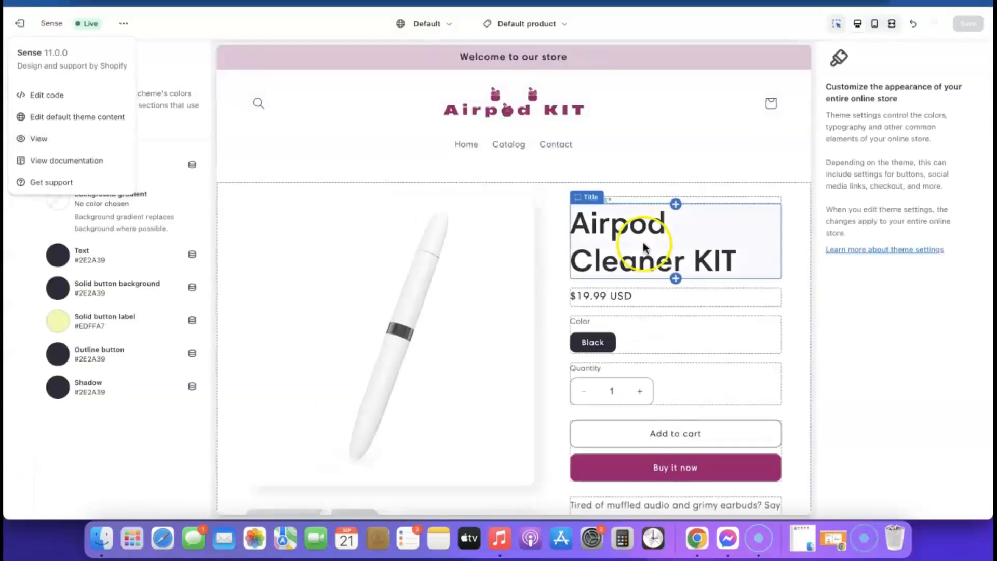
Uncheck Show dynamic checkout buttons on the Buy buttons block and save the Sense theme.
scroll(655, 290, "down", 3)
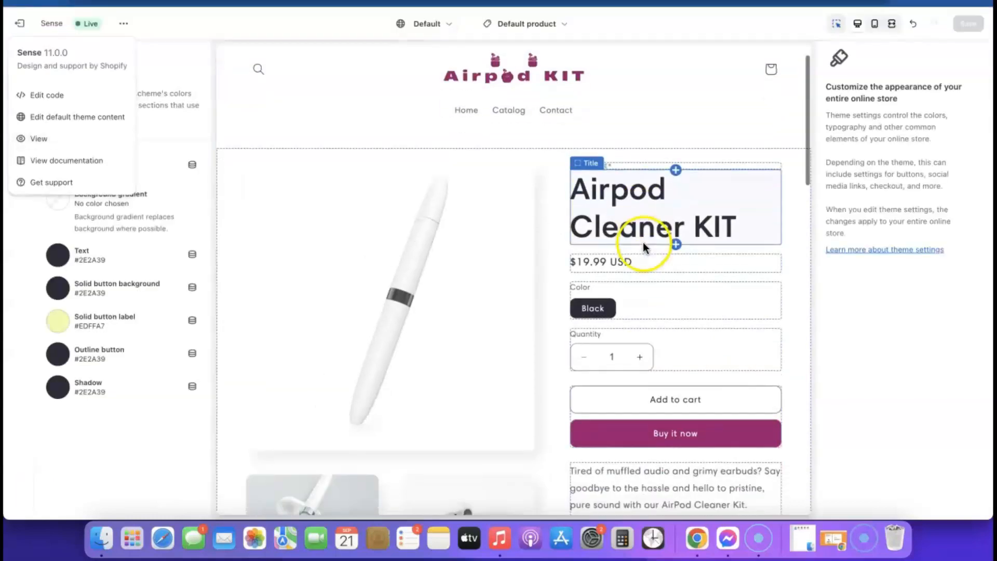
left_click(669, 338)
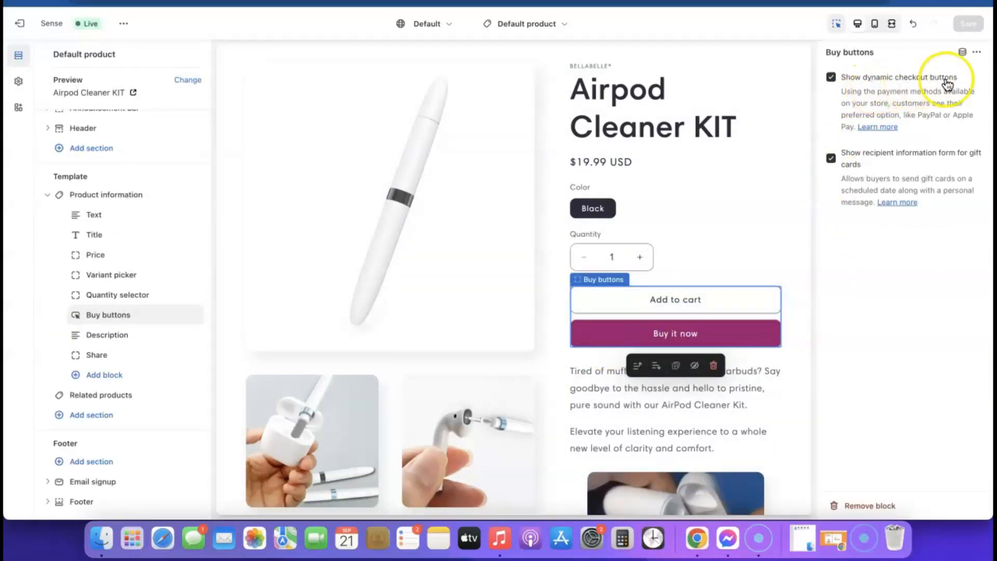
left_click(830, 77)
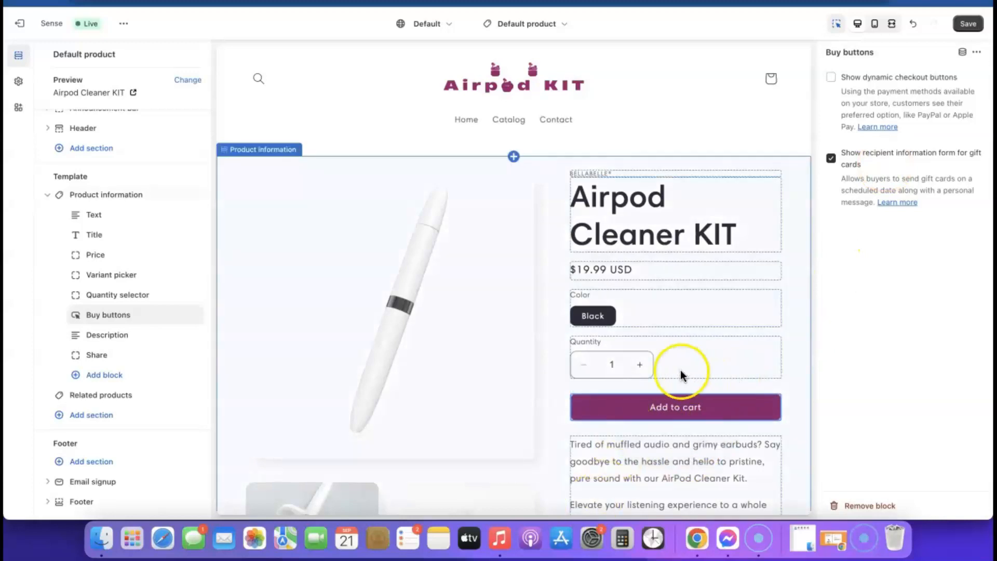
left_click(970, 24)
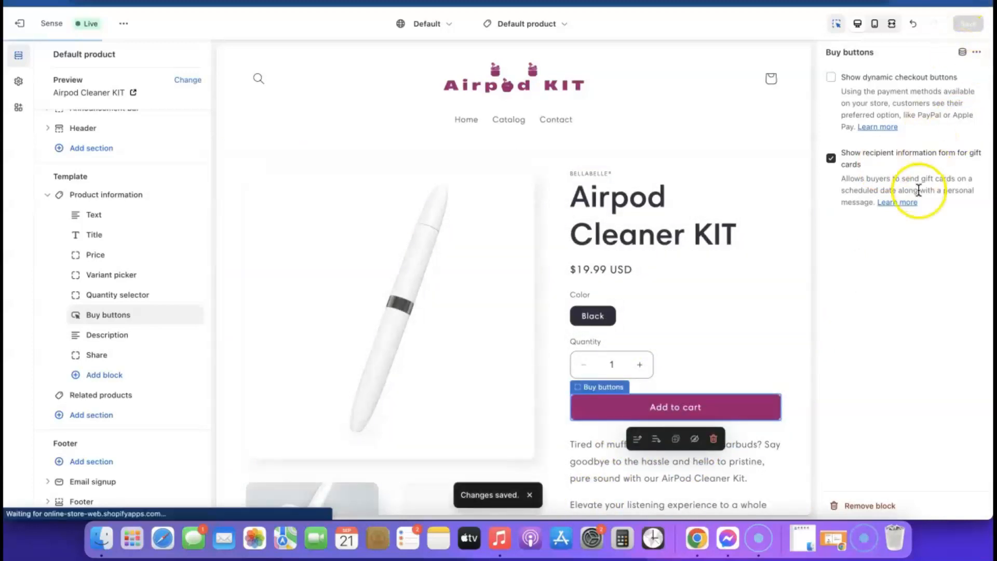
scroll(461, 244, "down", 15)
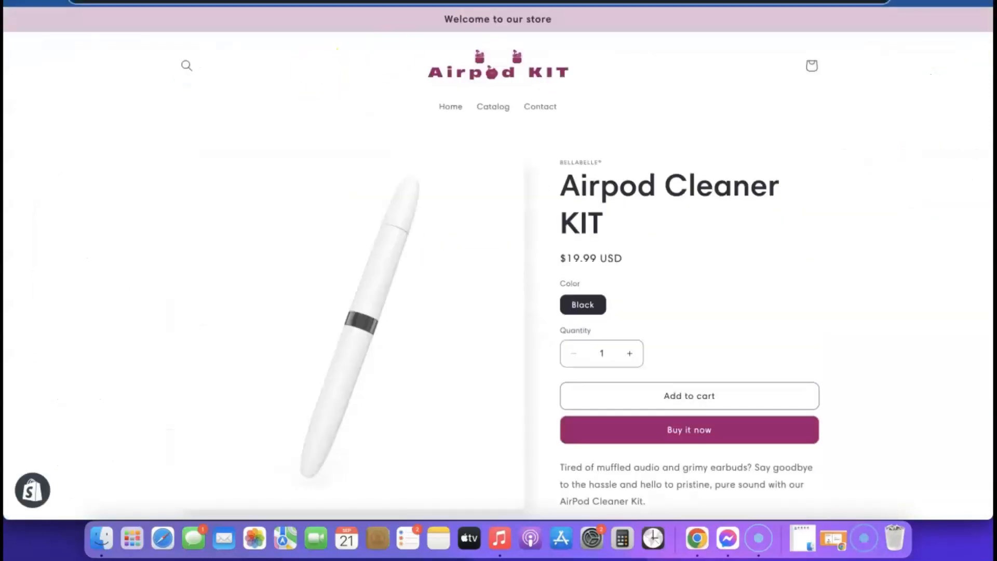
Review the live Airpod Cleaner KIT page, now showing only Add to cart, then browse the store home page.
scroll(647, 104, "down", 4)
scroll(634, 237, "up", 4)
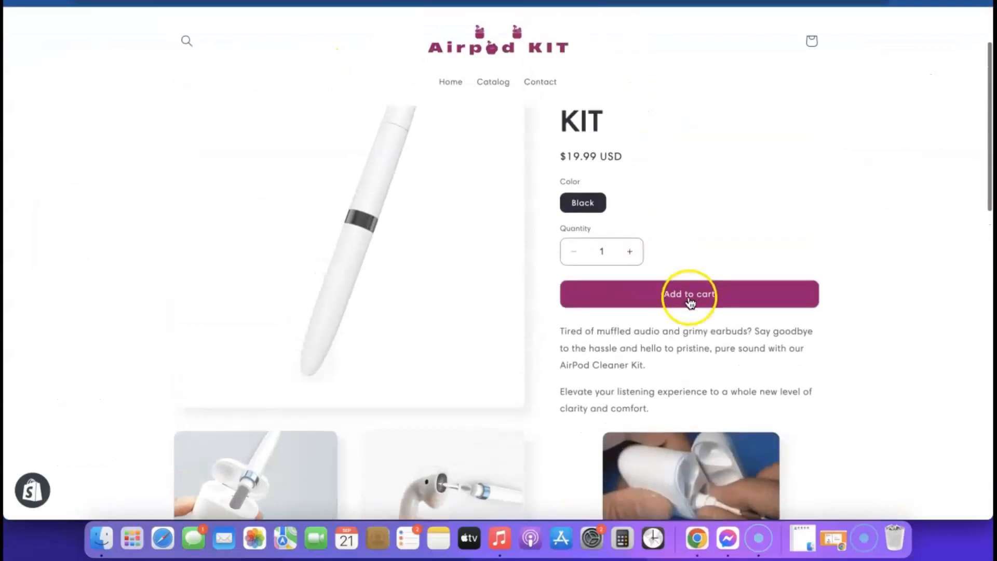
scroll(621, 238, "down", 15)
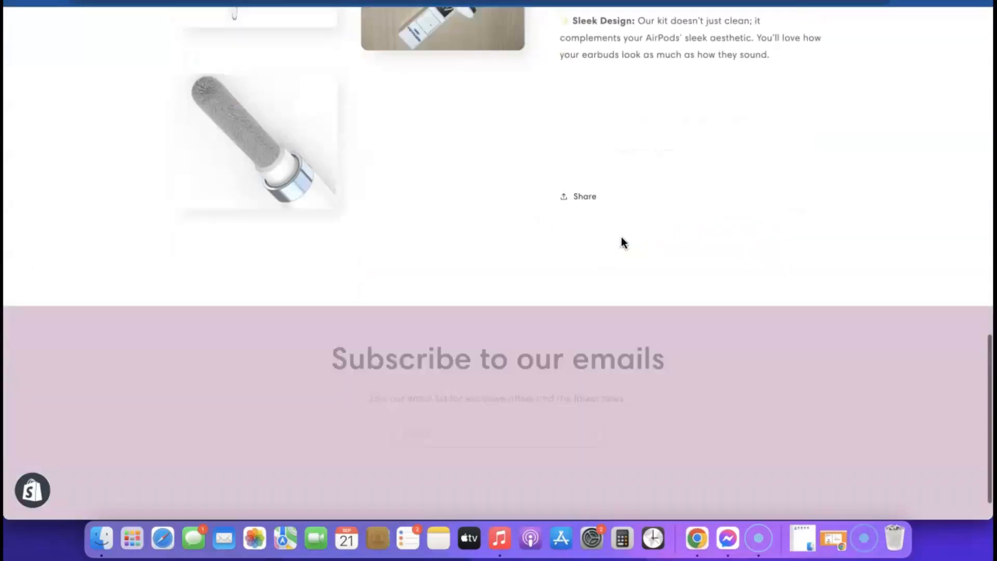
scroll(621, 238, "up", 15)
left_click(540, 65)
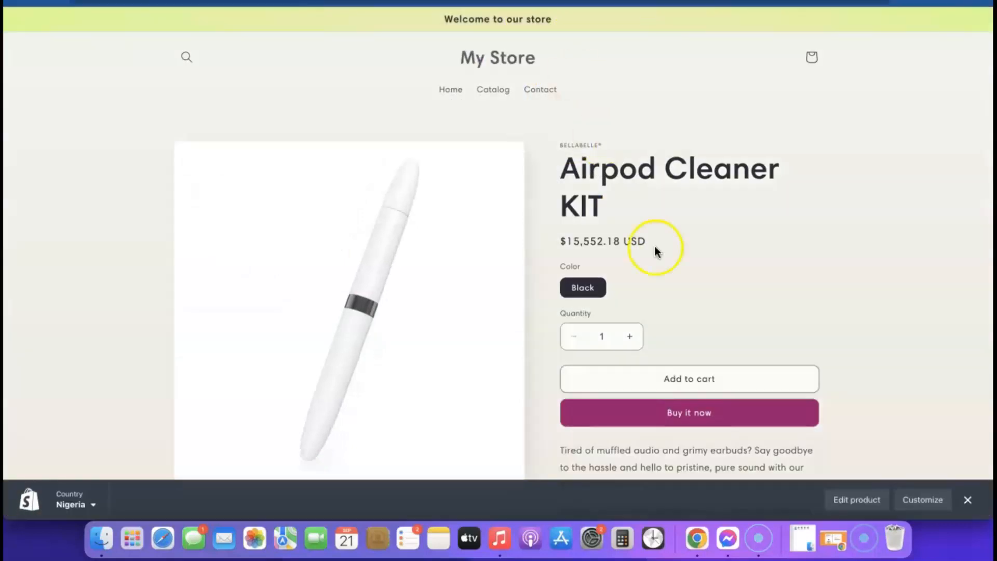
scroll(655, 251, "down", 1)
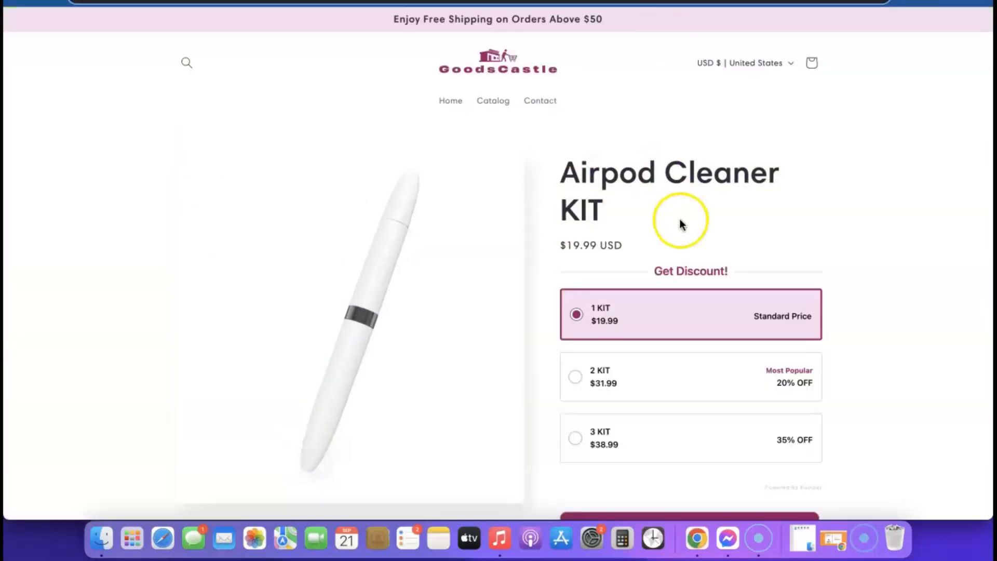
scroll(679, 219, "down", 2)
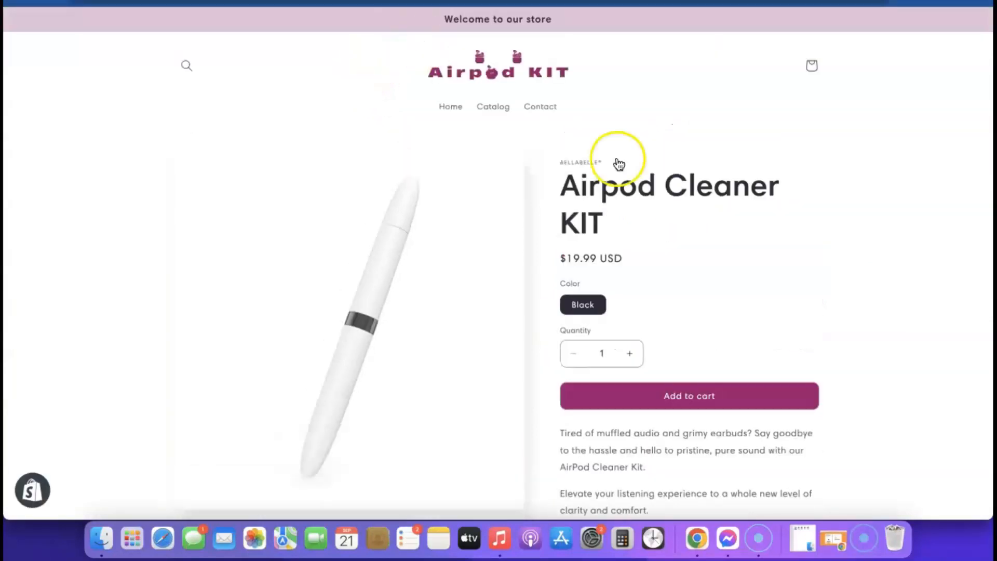
scroll(758, 208, "down", 4)
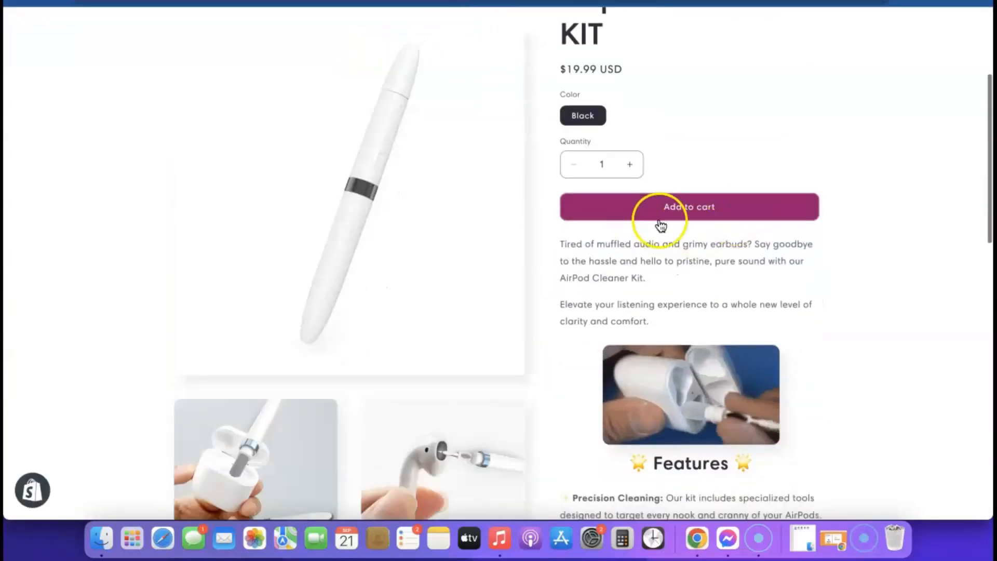
scroll(649, 344, "up", 5)
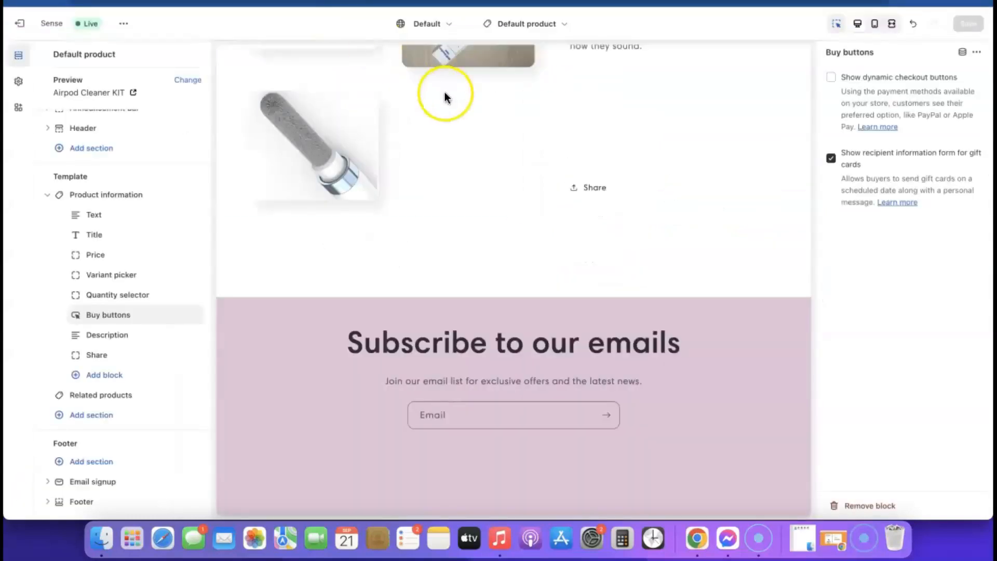
scroll(596, 208, "up", 10)
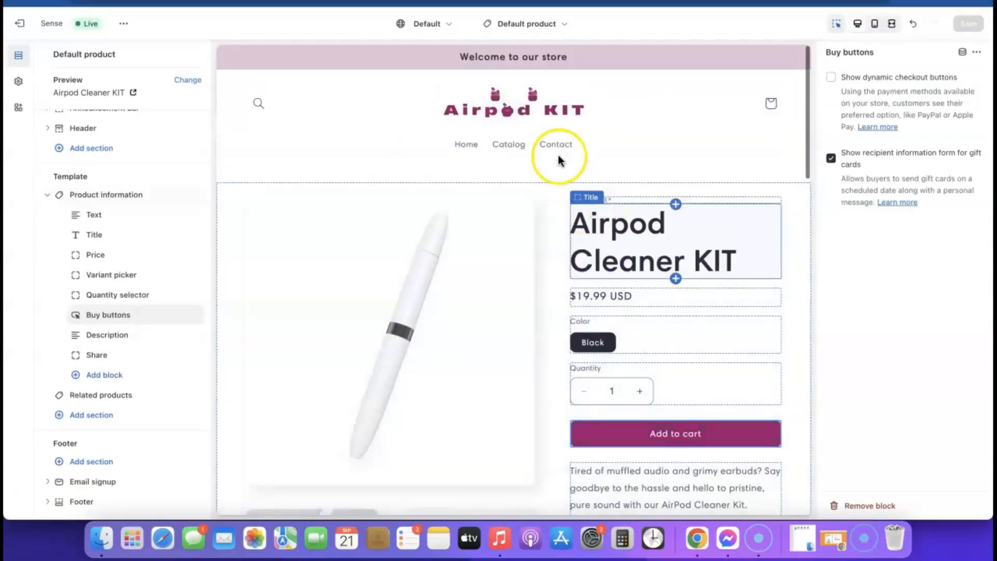
Switch the theme editor from the Default product template to the Home page template.
left_click(560, 24)
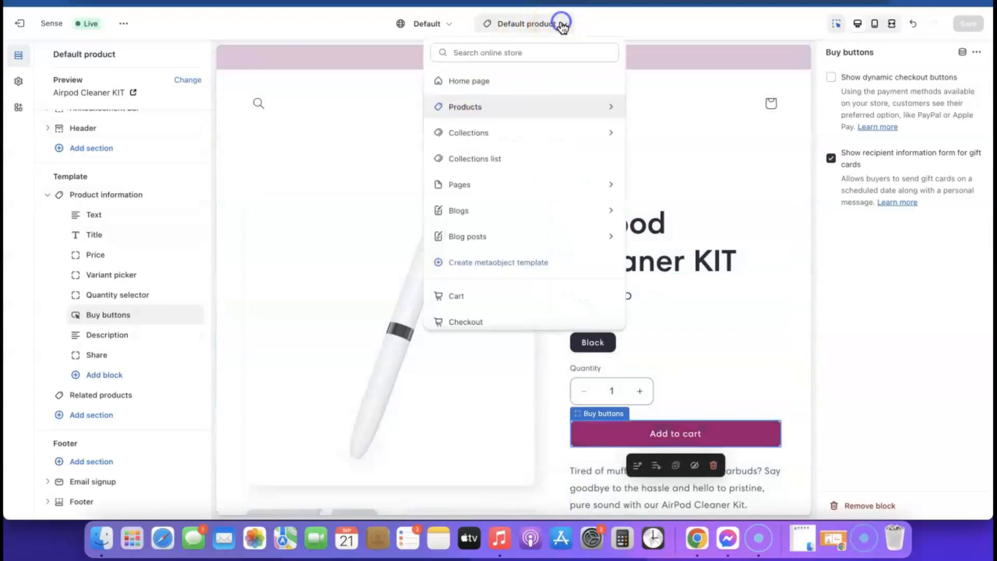
left_click(479, 82)
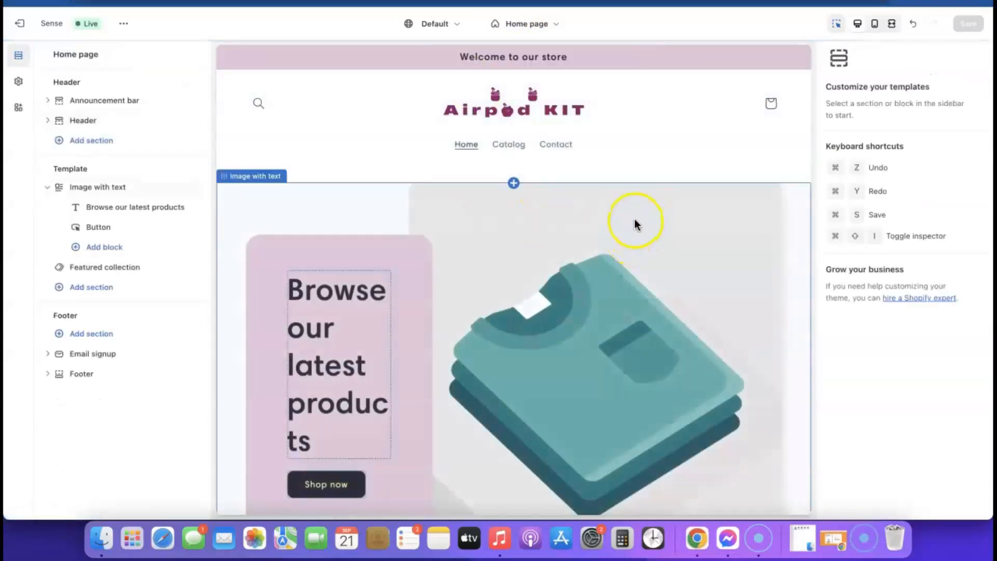
scroll(634, 224, "down", 10)
scroll(636, 224, "up", 3)
Swap the Image with text section's folded-shirts picture for the free woman-checking-phone photo.
scroll(634, 223, "up", 5)
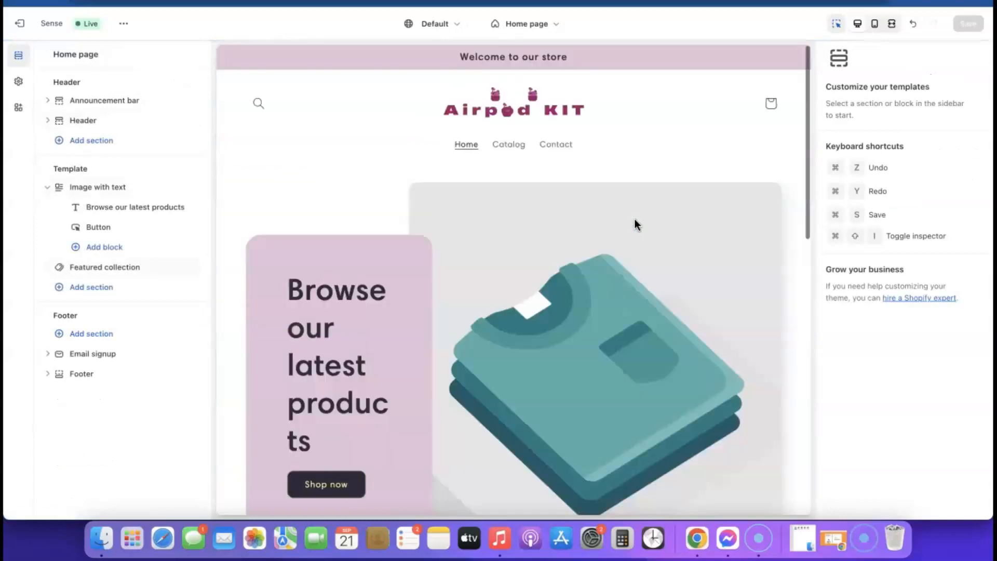
scroll(647, 300, "down", 3)
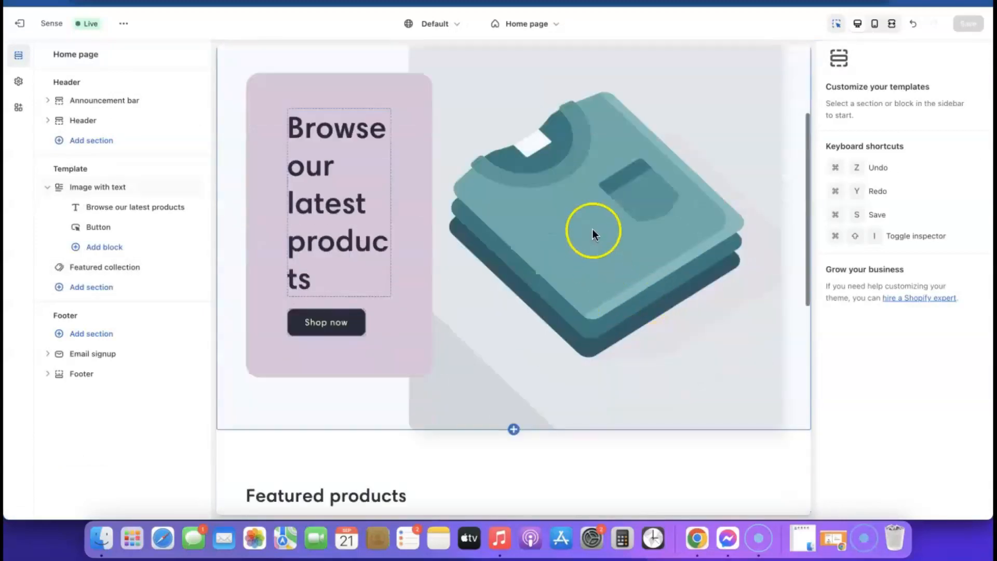
left_click(592, 230)
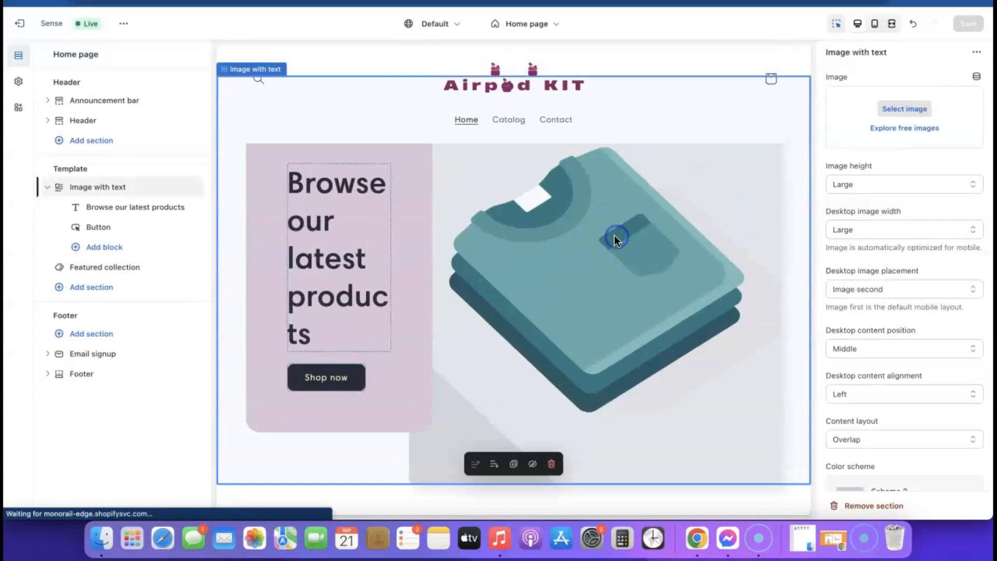
left_click(907, 129)
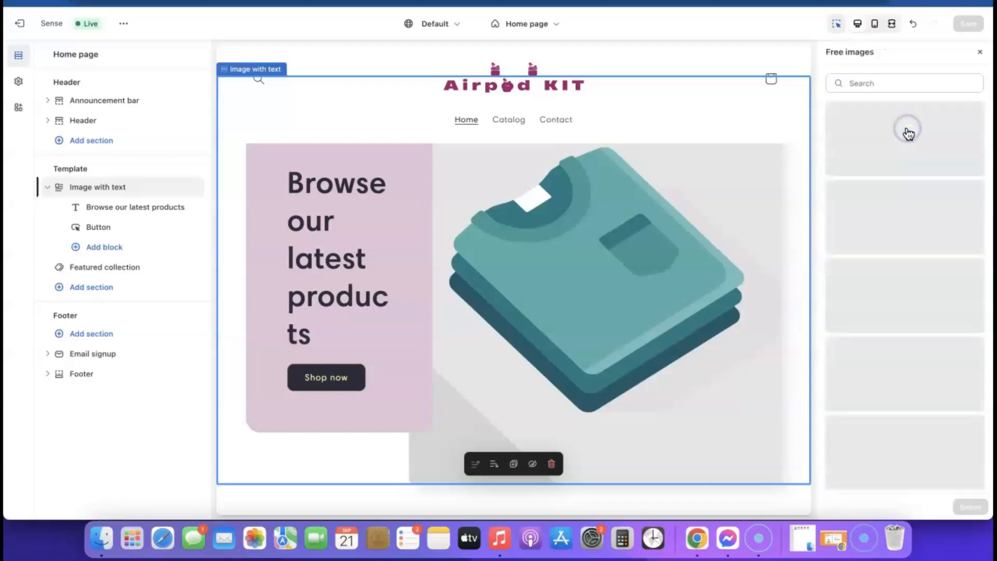
scroll(919, 205, "down", 1)
scroll(919, 205, "down", 10)
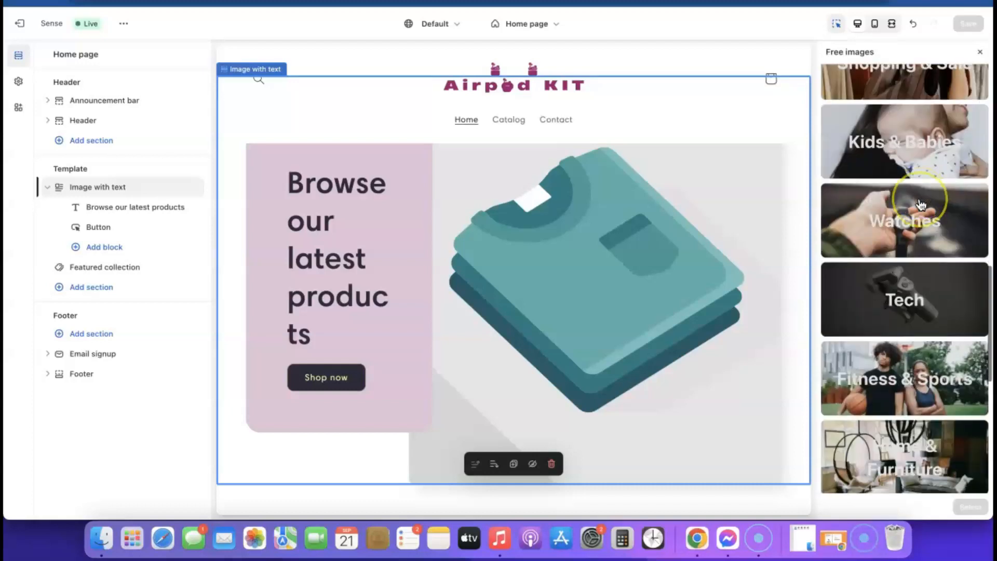
scroll(916, 216, "down", 4)
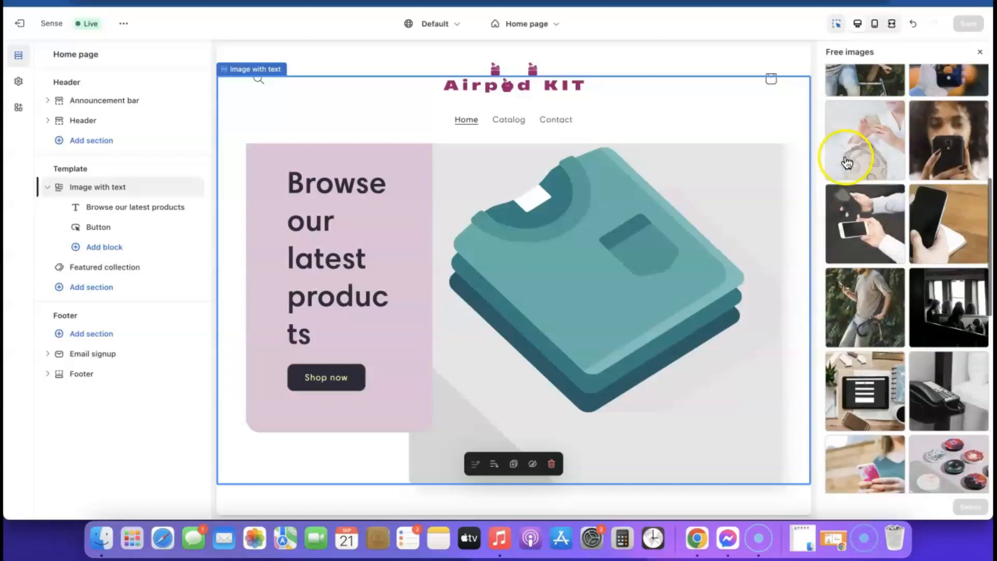
left_click(852, 122)
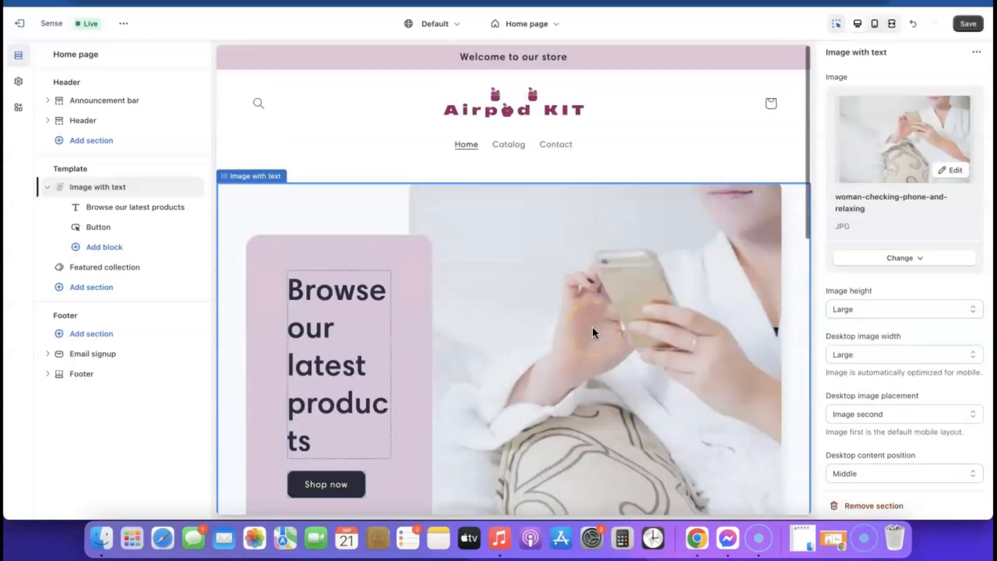
Save the home page changes and preview the page at mobile width.
left_click(967, 24)
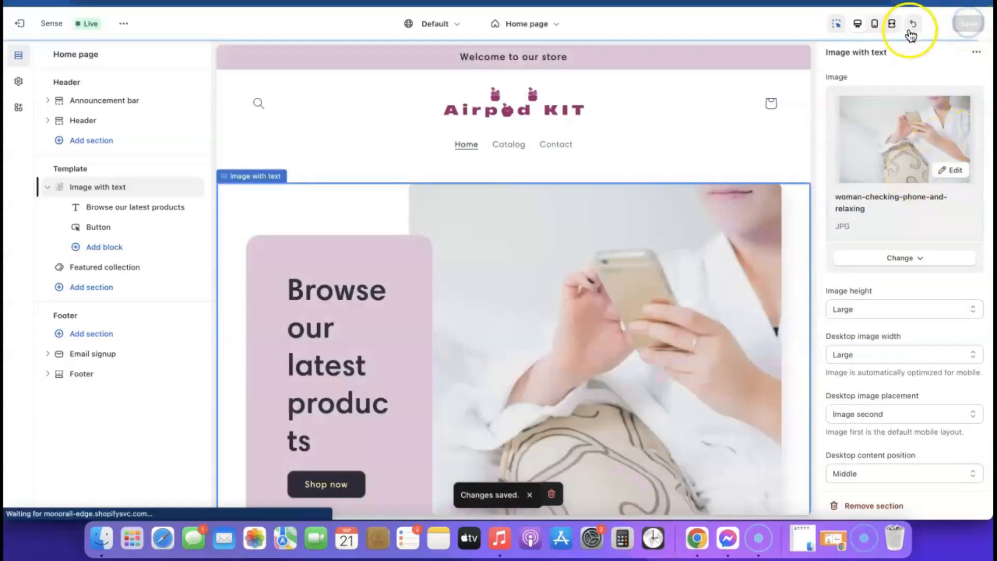
left_click(874, 25)
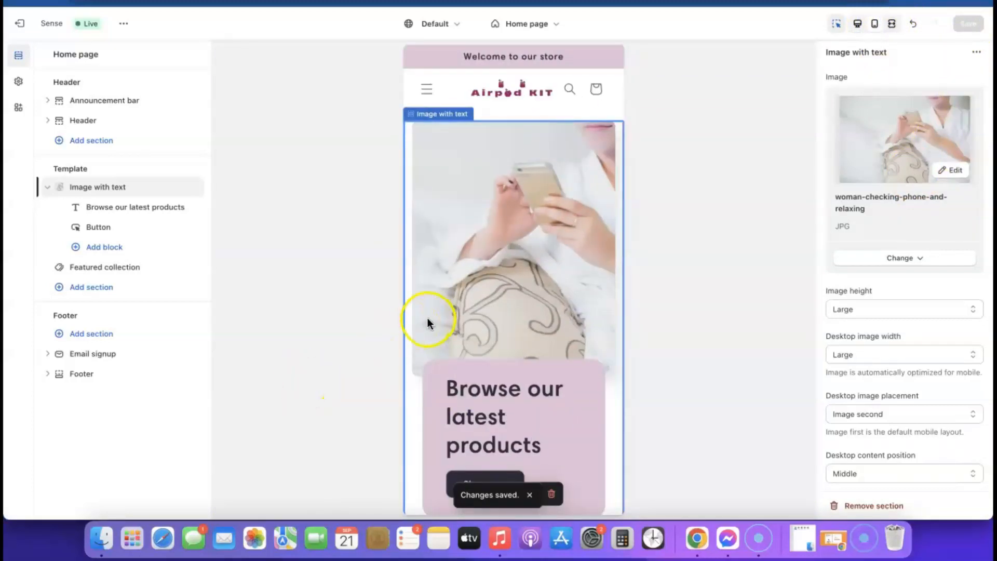
scroll(513, 225, "down", 3)
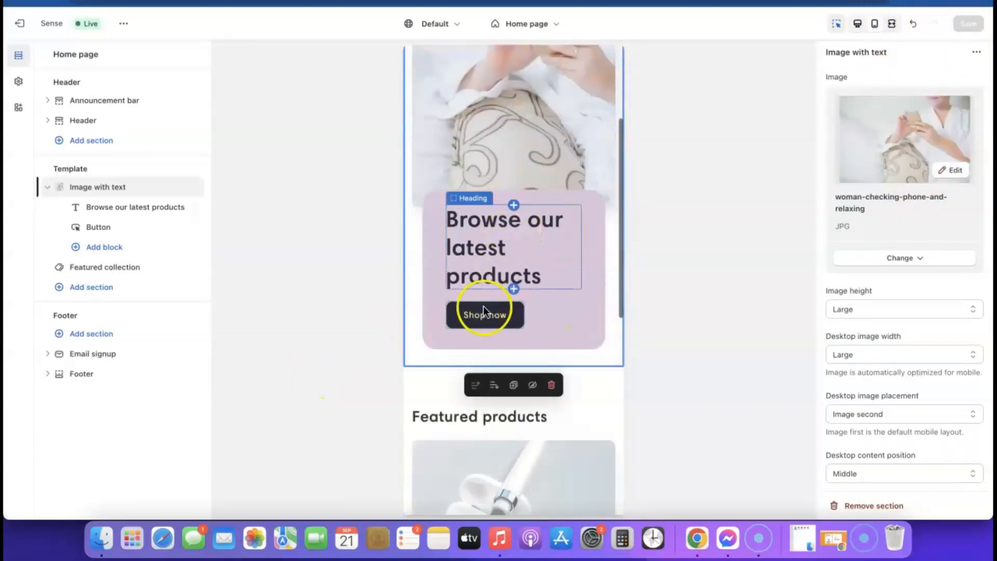
scroll(484, 311, "up", 3)
scroll(509, 242, "down", 2)
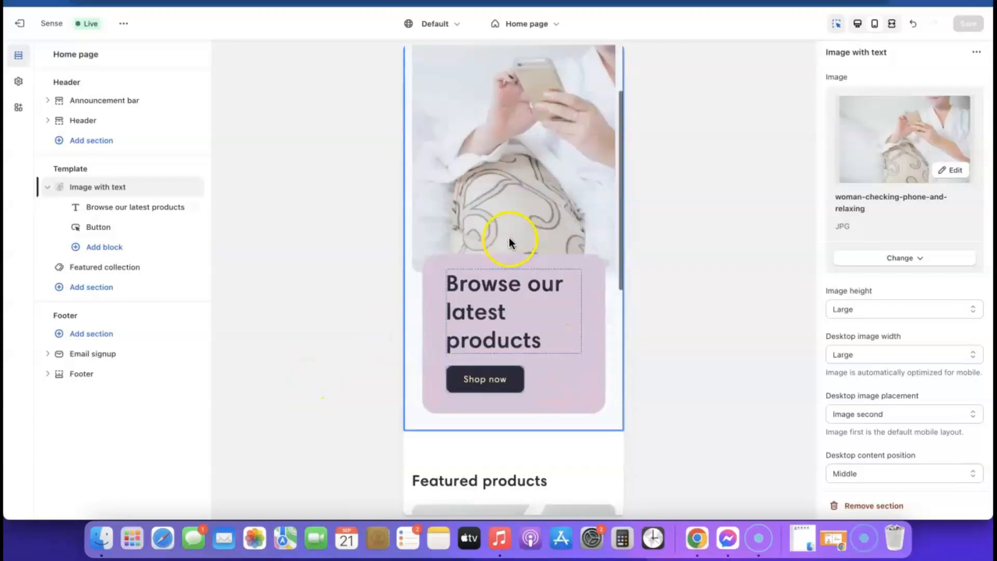
scroll(508, 242, "down", 9)
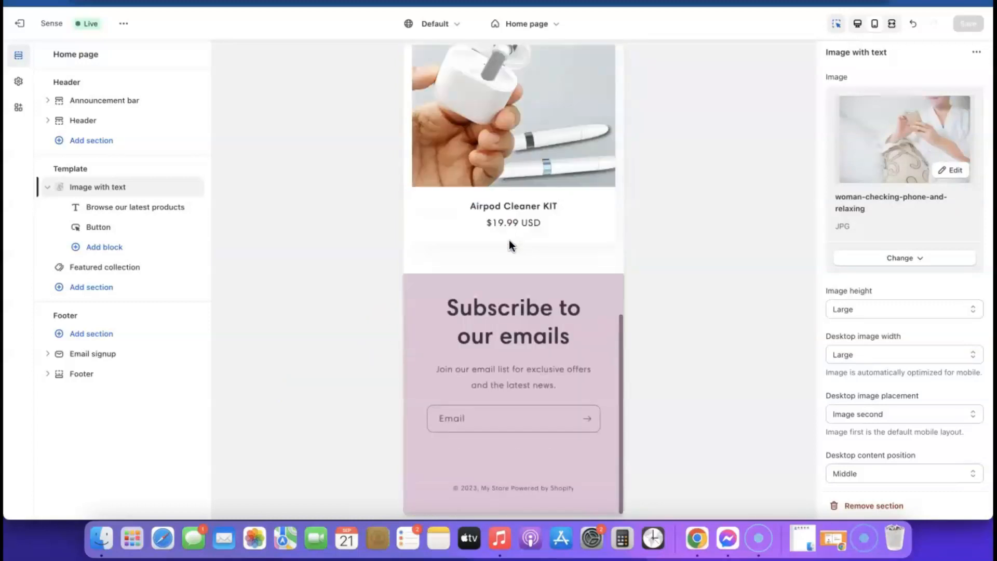
scroll(509, 242, "up", 10)
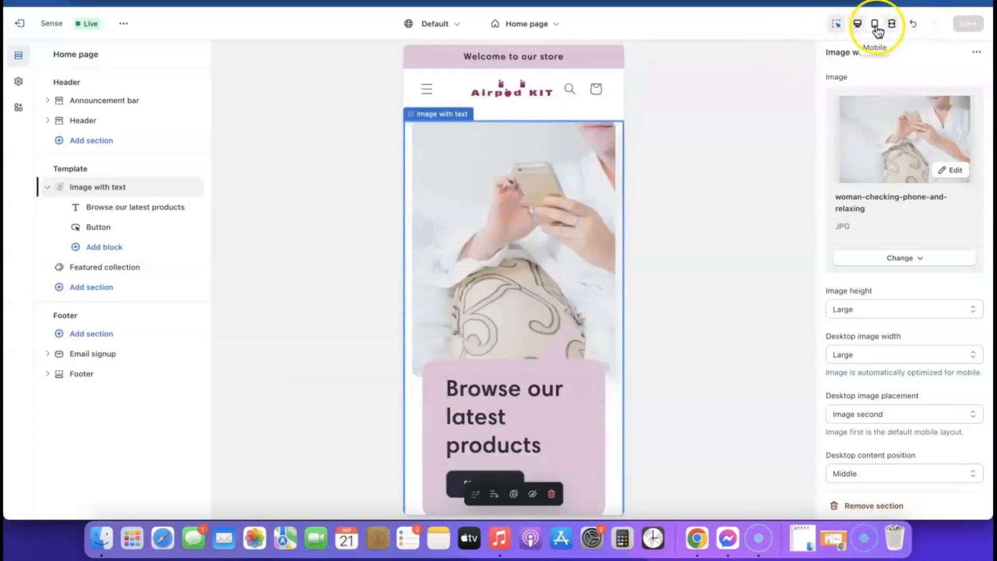
Return the preview to desktop width and move to the Featured collection section.
left_click(859, 25)
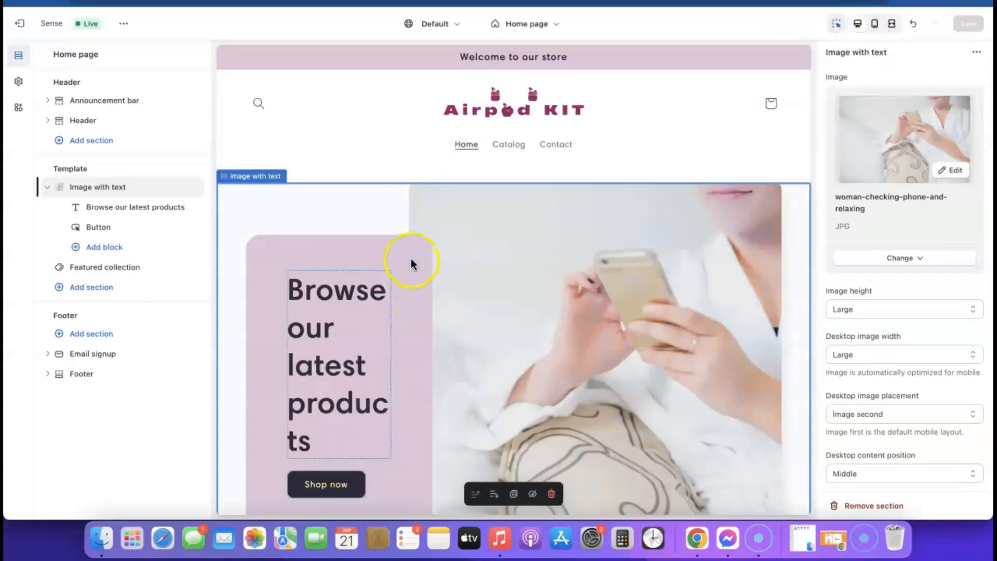
scroll(410, 259, "down", 4)
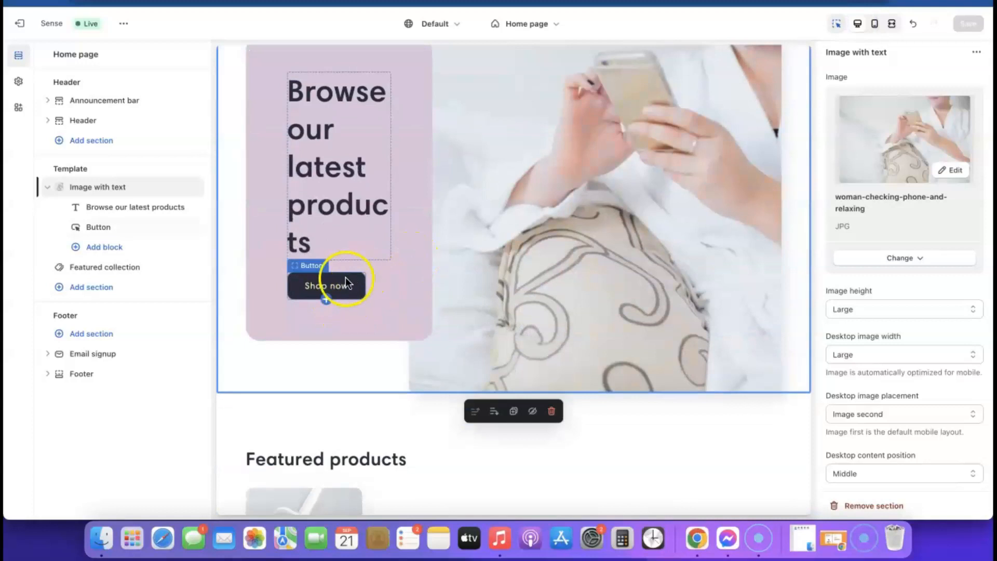
scroll(449, 294, "down", 10)
scroll(449, 295, "up", 6)
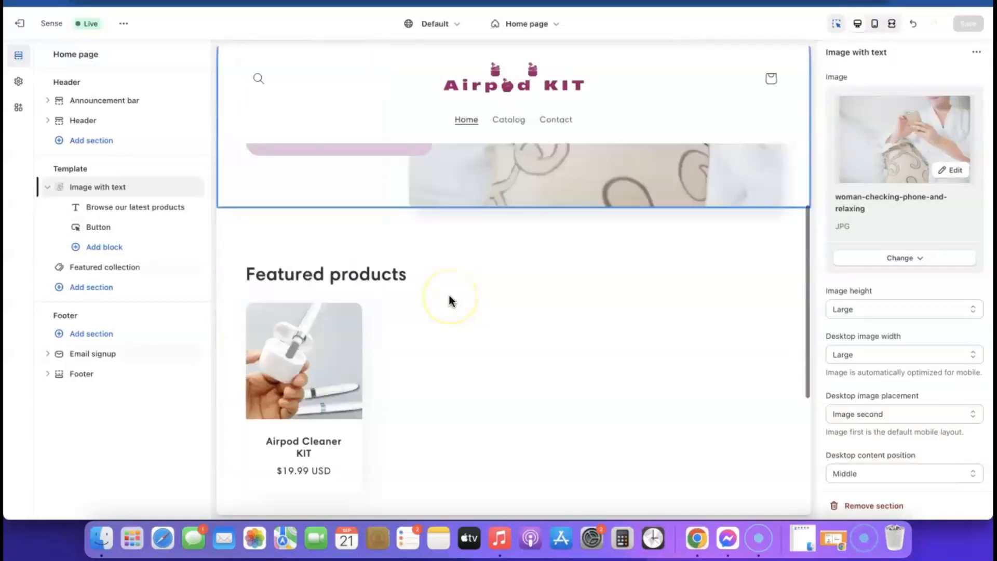
scroll(447, 295, "up", 3)
scroll(447, 295, "down", 5)
left_click(337, 273)
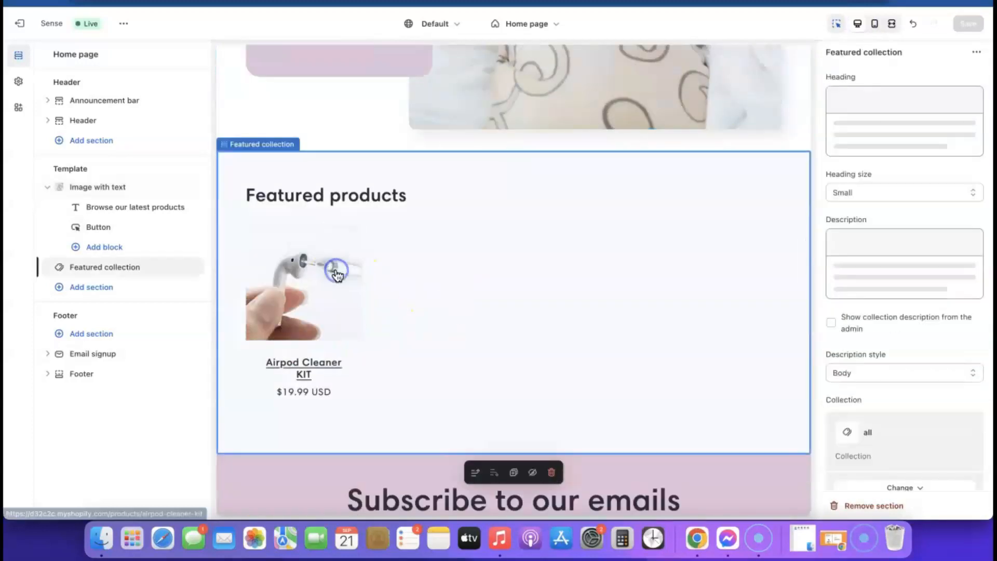
left_click(321, 277)
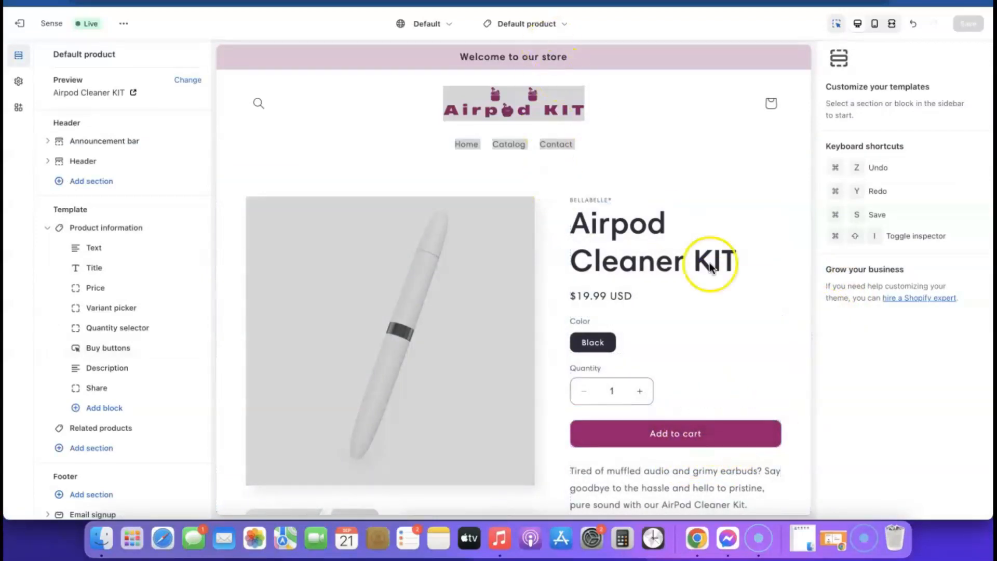
left_click(552, 18)
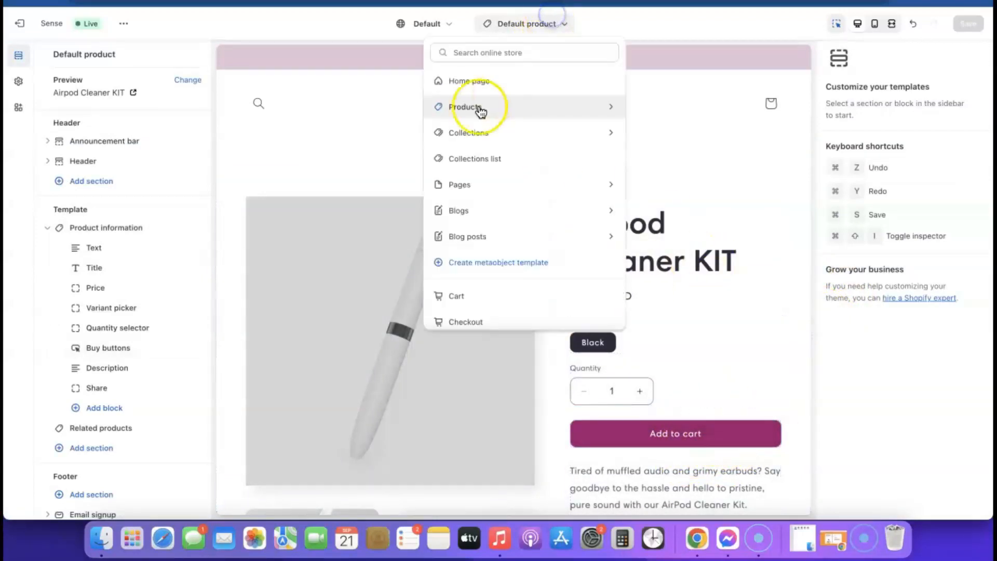
left_click(460, 81)
scroll(423, 248, "down", 5)
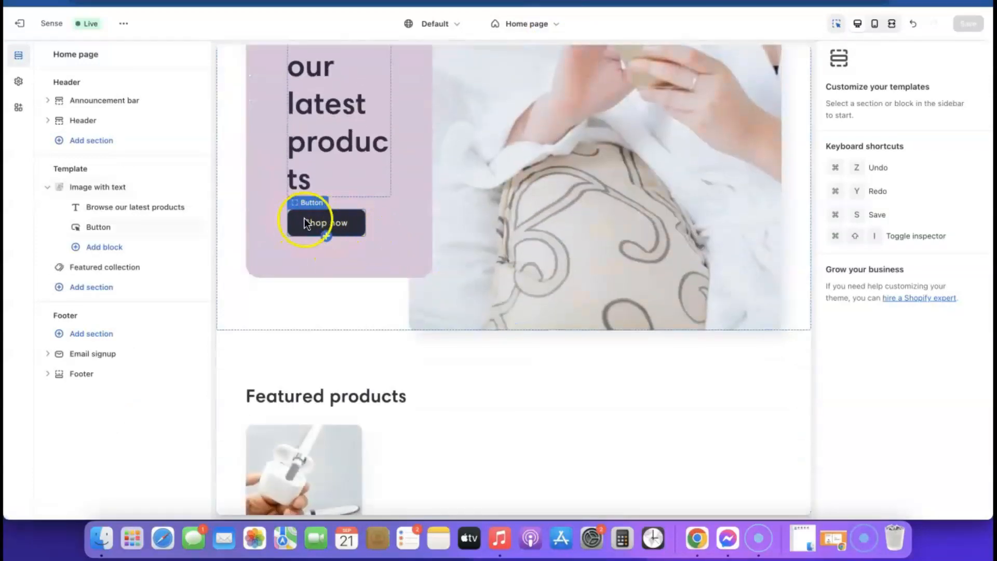
scroll(306, 224, "up", 5)
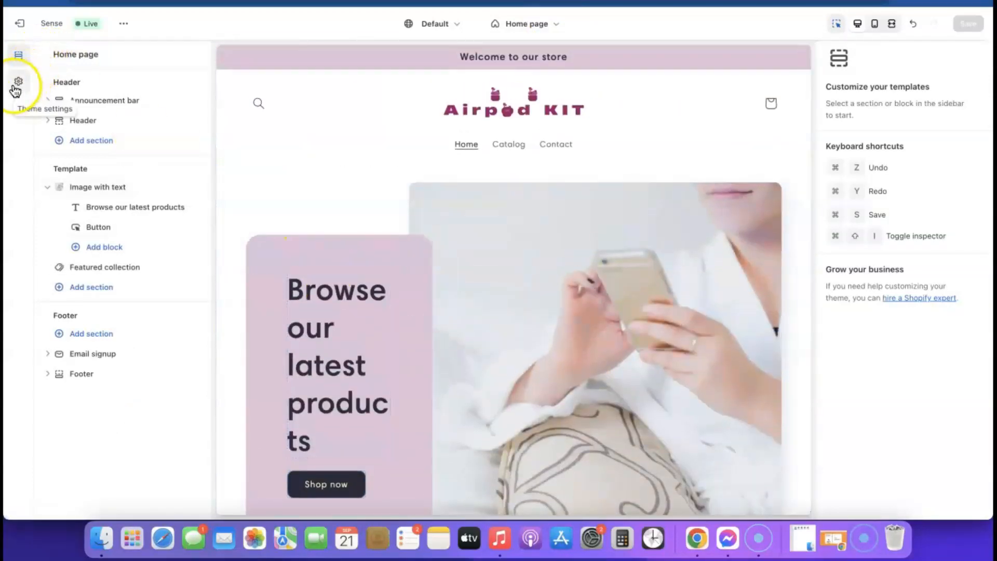
Set the colour scheme's solid button background to magenta #9B046F and save the theme.
left_click(18, 82)
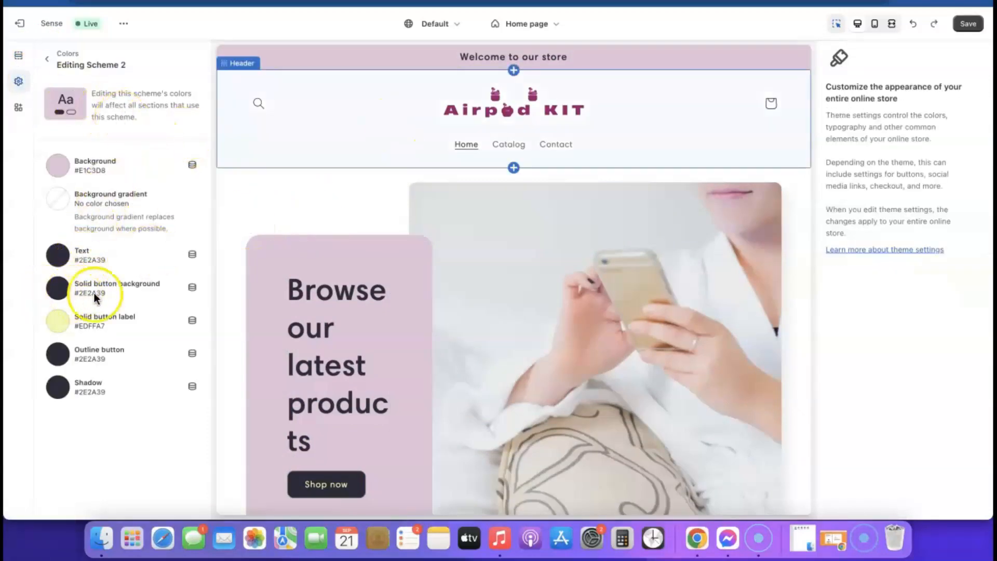
left_click(59, 291)
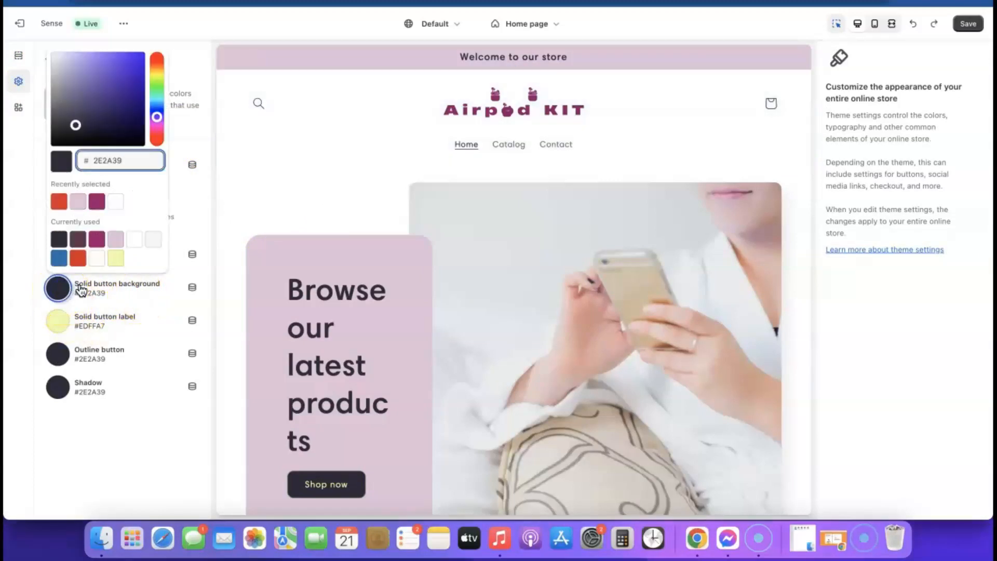
left_click(97, 203)
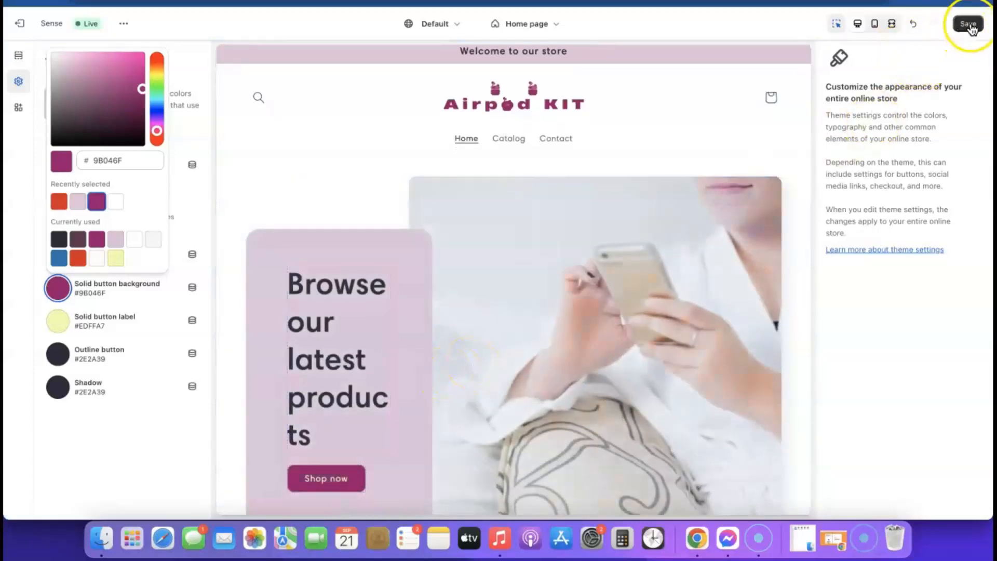
left_click(969, 25)
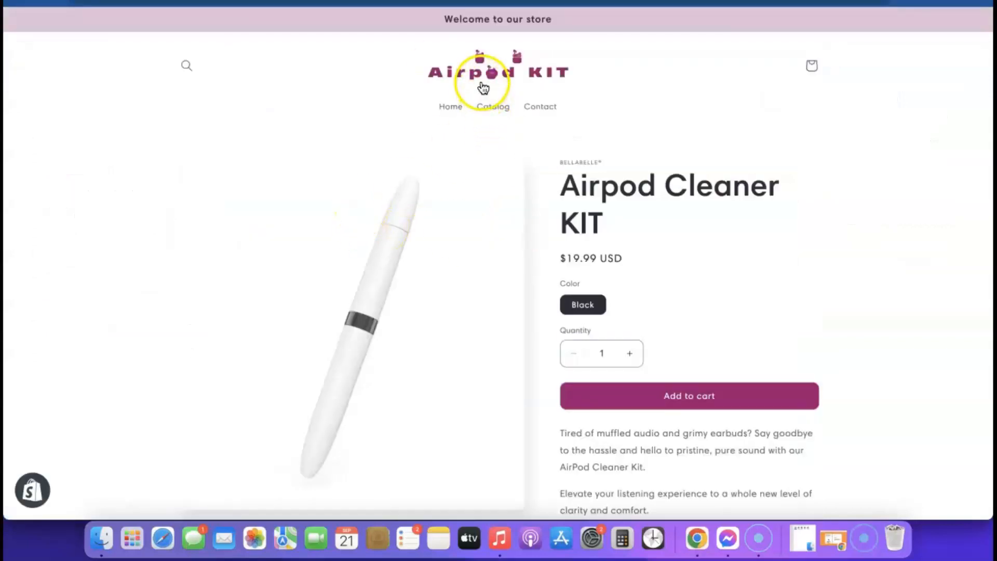
Browse the live home page with its magenta Shop now button, then exit the theme editor.
left_click(483, 77)
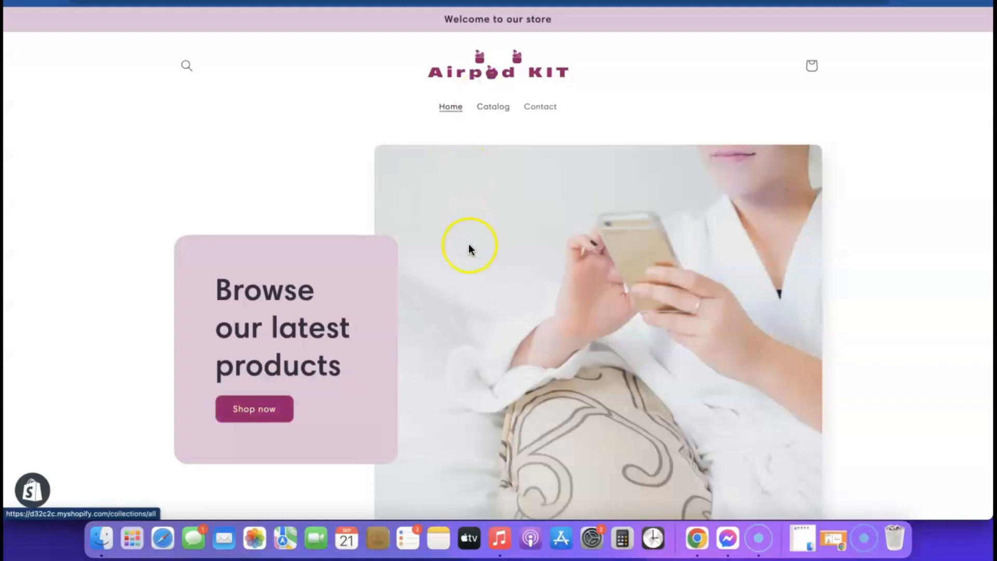
scroll(550, 356, "down", 1)
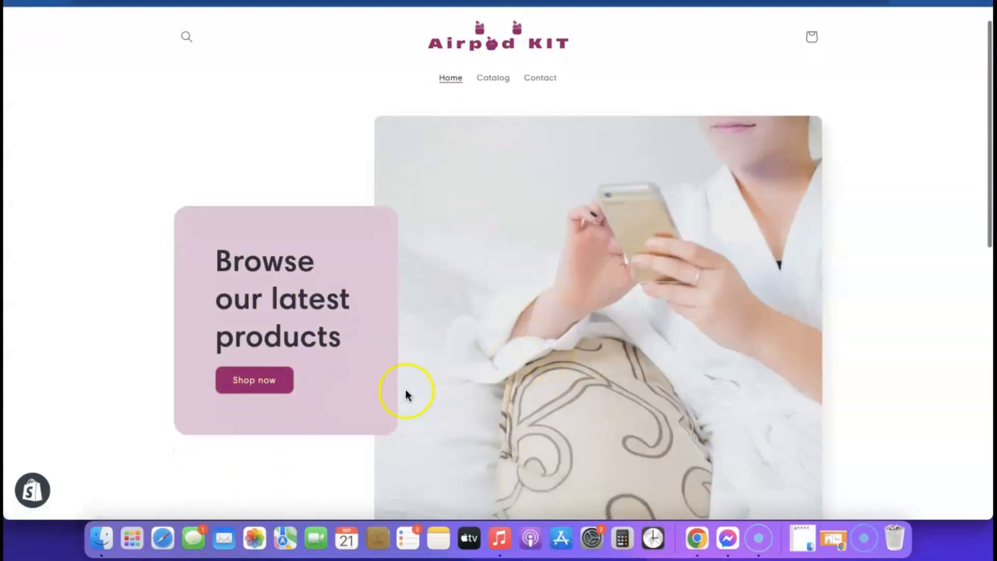
scroll(612, 334, "down", 10)
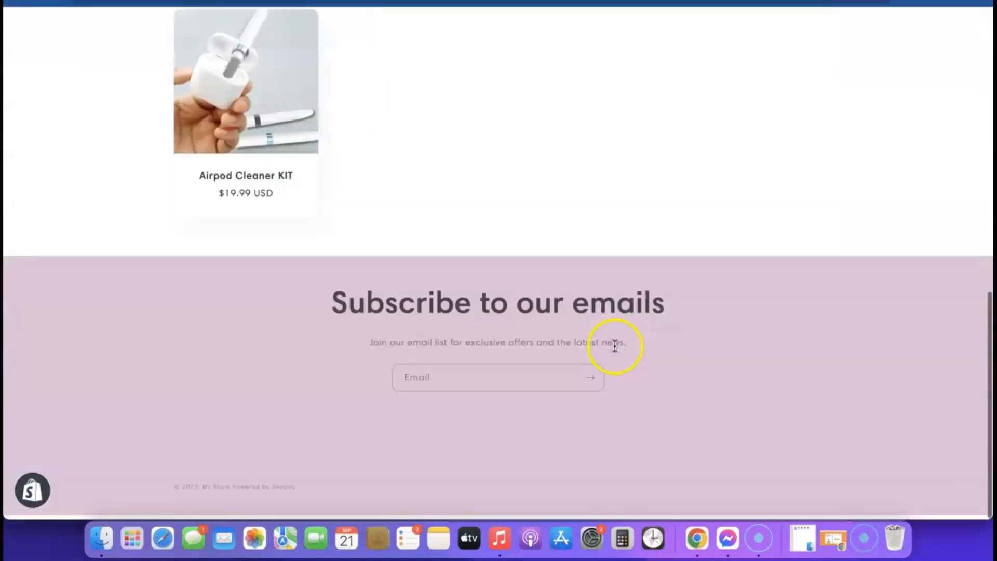
scroll(613, 364, "up", 3)
scroll(615, 365, "up", 5)
scroll(615, 370, "down", 10)
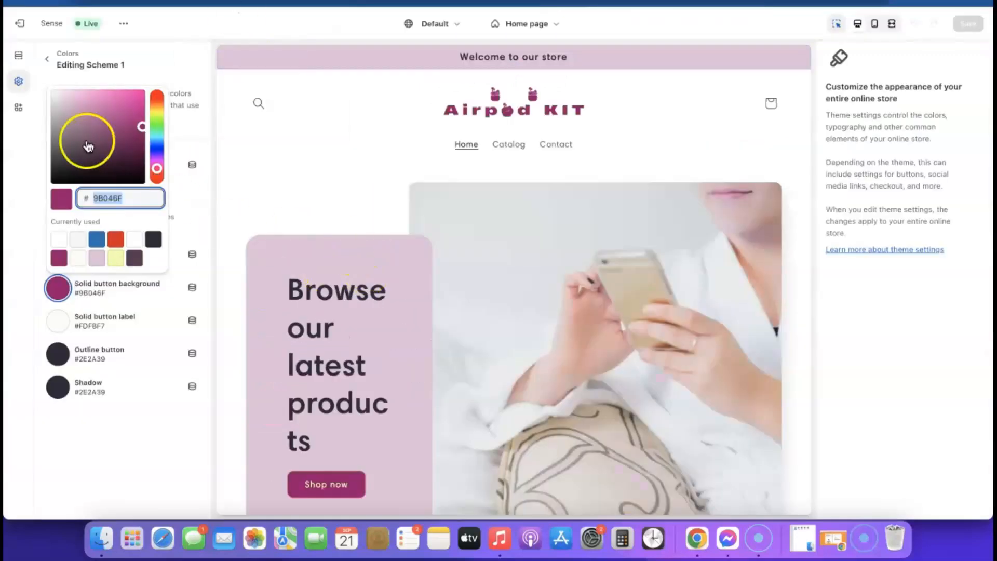
left_click(21, 25)
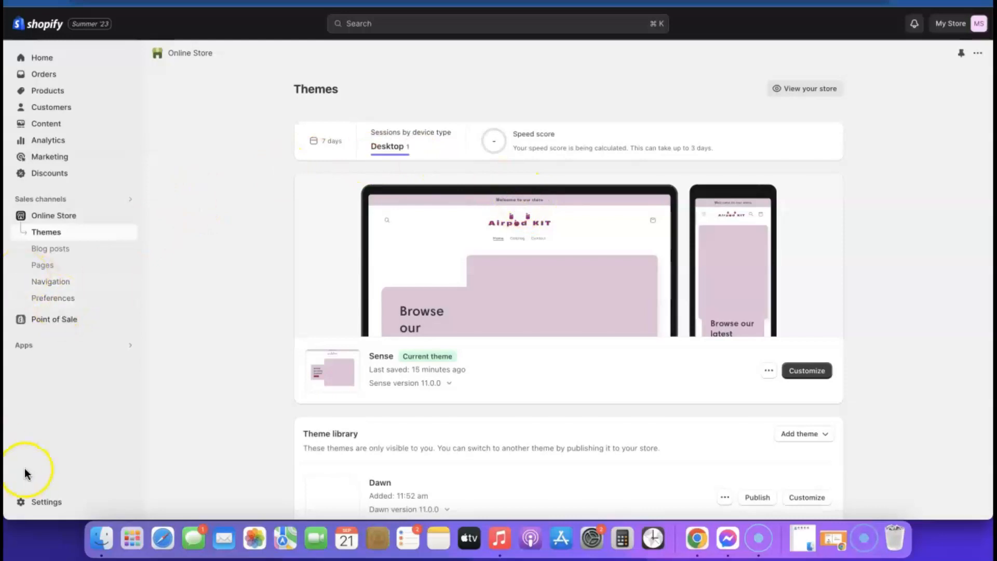
Open Settings > Policies to reach the return rules and written return and refund policy.
left_click(66, 300)
left_click(39, 500)
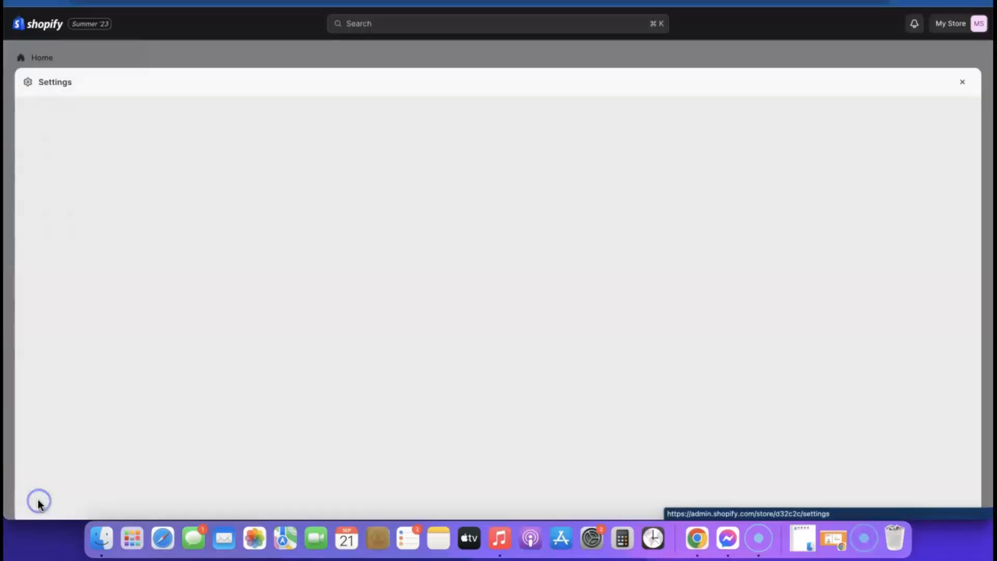
scroll(240, 155, "down", 1)
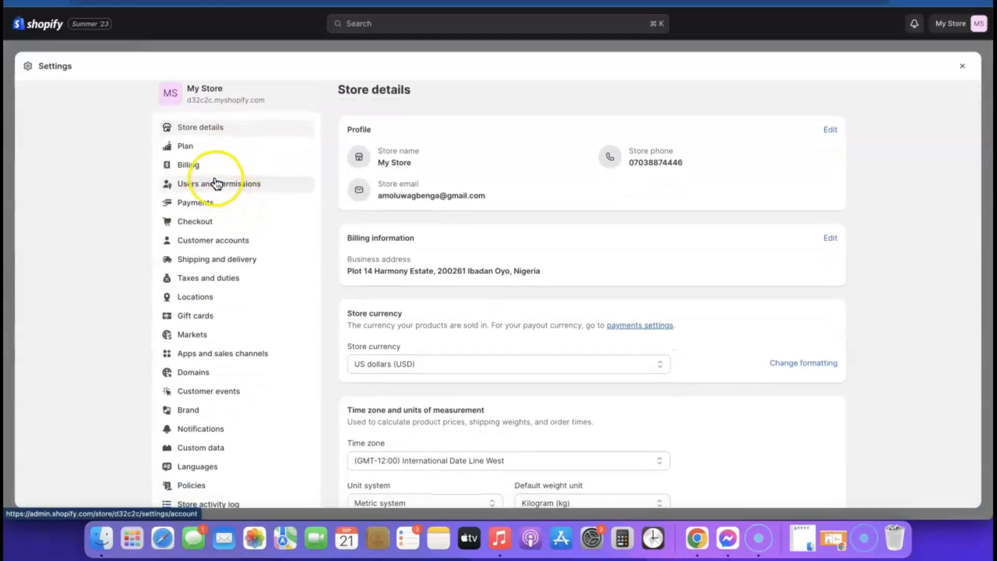
scroll(216, 184, "down", 2)
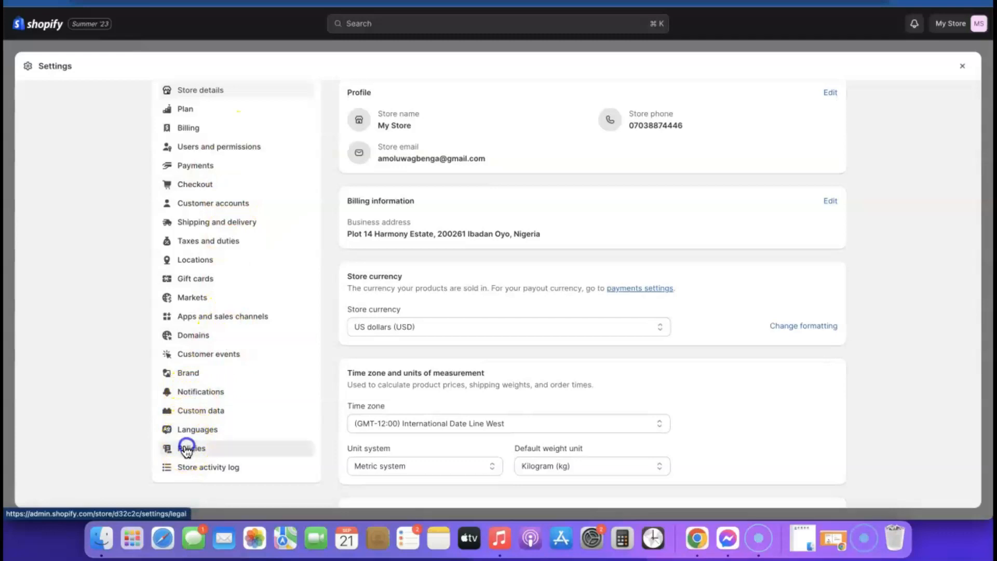
left_click(187, 450)
scroll(445, 169, "down", 5)
scroll(447, 172, "up", 3)
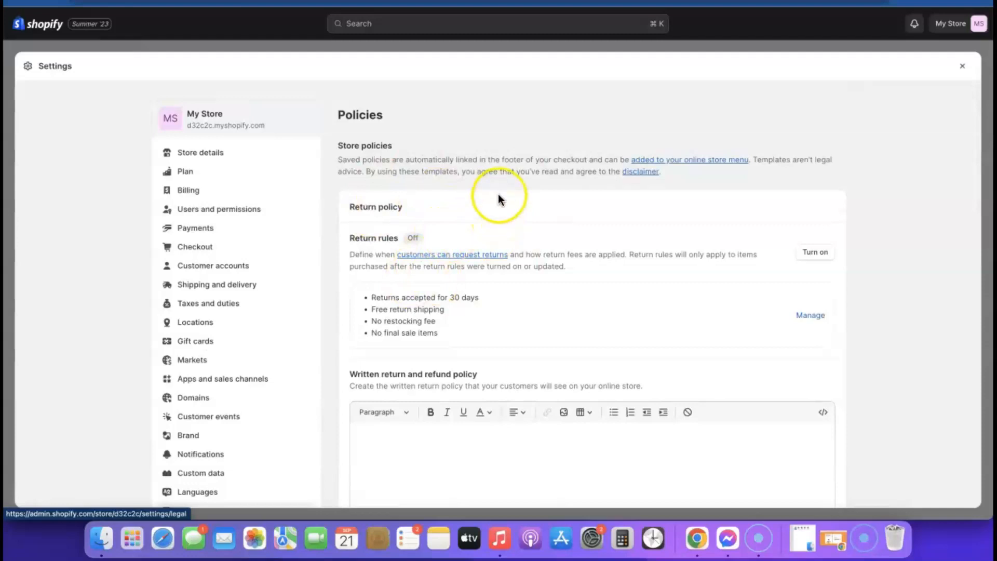
Review the inserted 30-day return and refund policy template text.
scroll(438, 345, "down", 3)
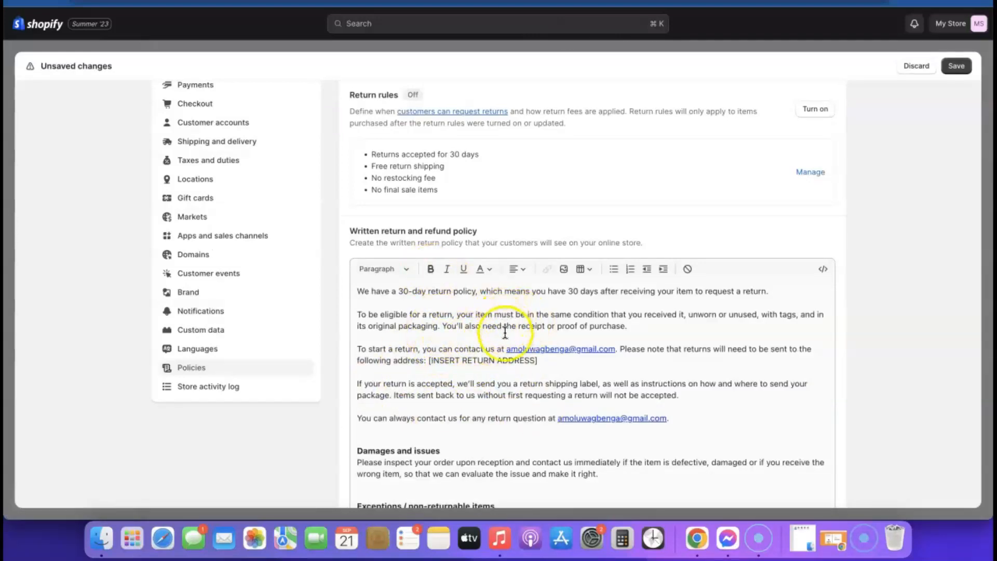
scroll(503, 335, "down", 15)
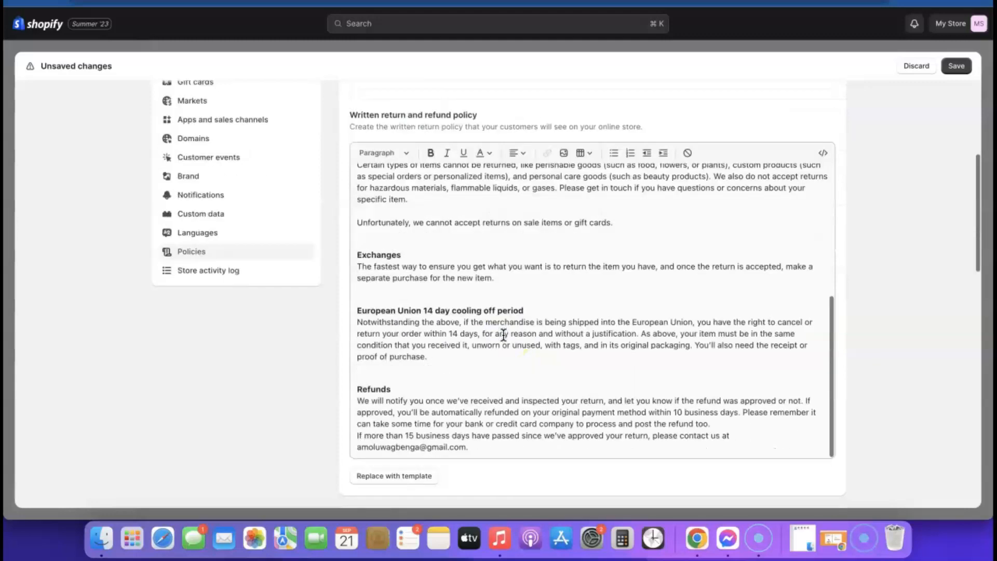
scroll(510, 220, "up", 15)
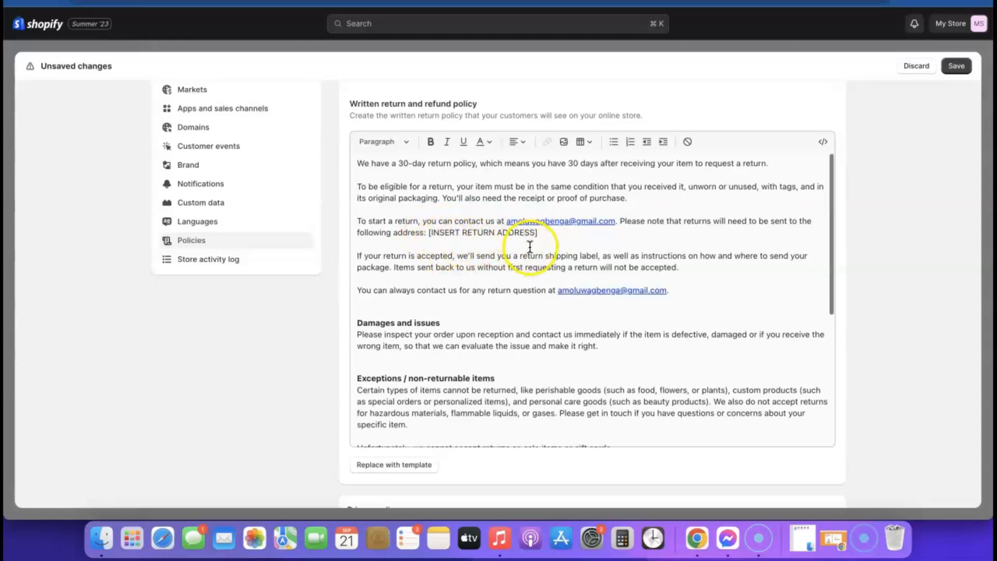
scroll(550, 244, "down", 8)
scroll(769, 286, "down", 1)
scroll(770, 274, "down", 15)
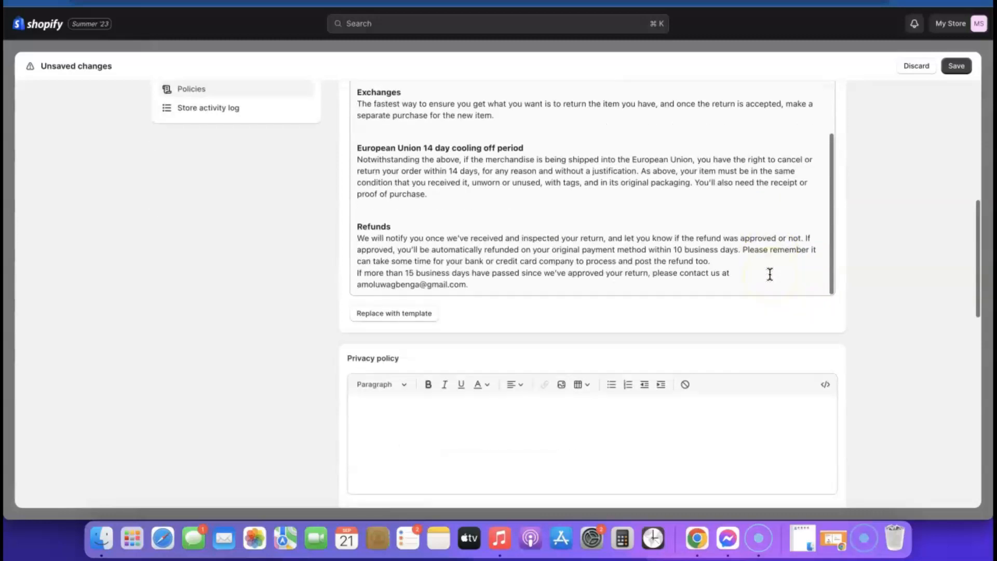
scroll(508, 197, "up", 3)
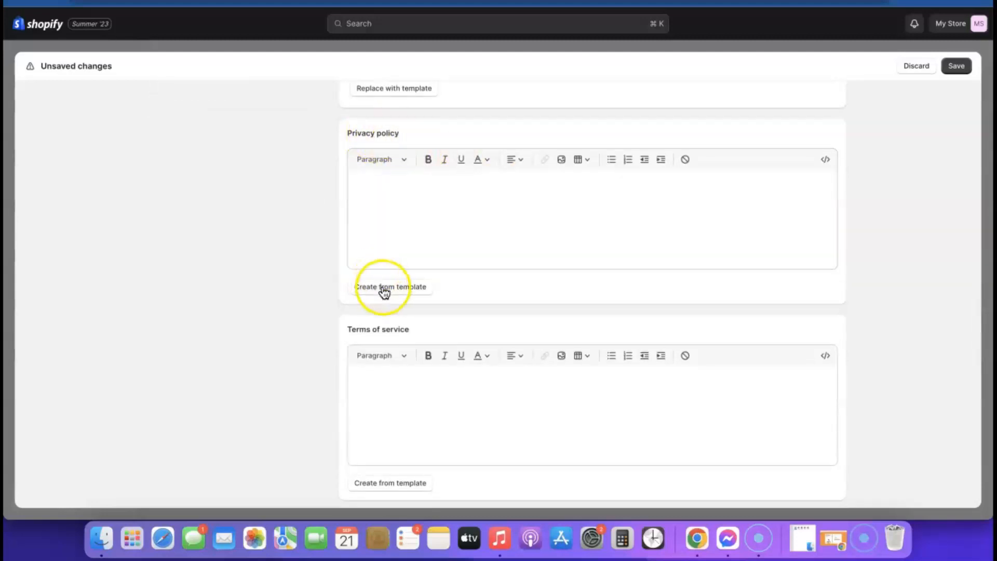
Generate the Privacy policy and Terms of service text from templates, leaving them unsaved.
scroll(650, 267, "up", 2)
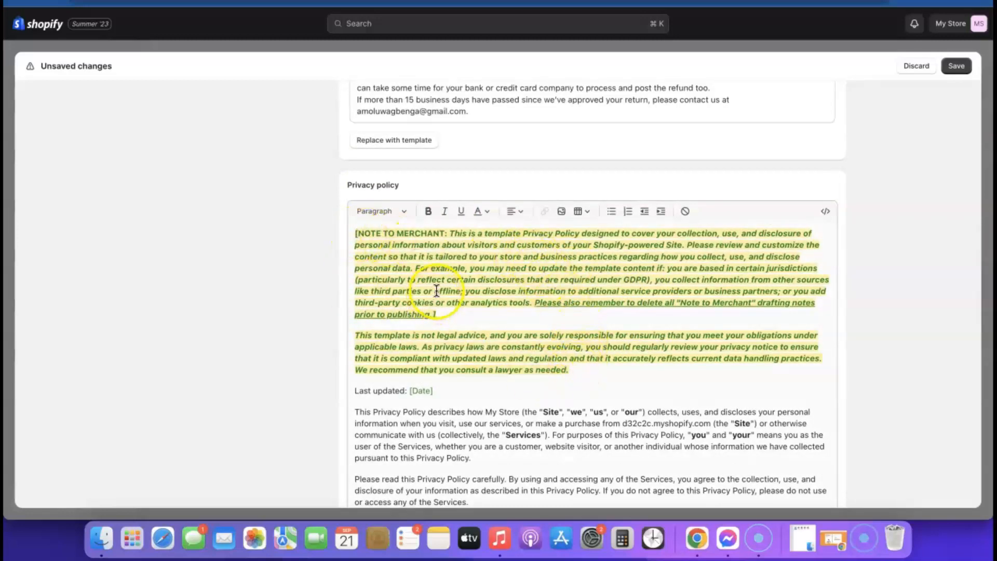
scroll(436, 290, "down", 10)
scroll(846, 254, "down", 4)
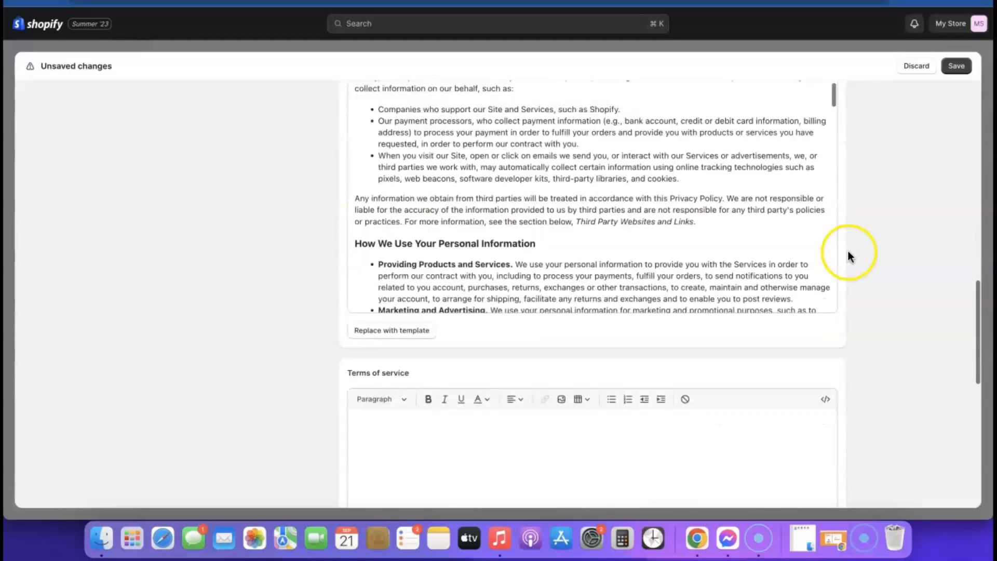
scroll(847, 250, "down", 3)
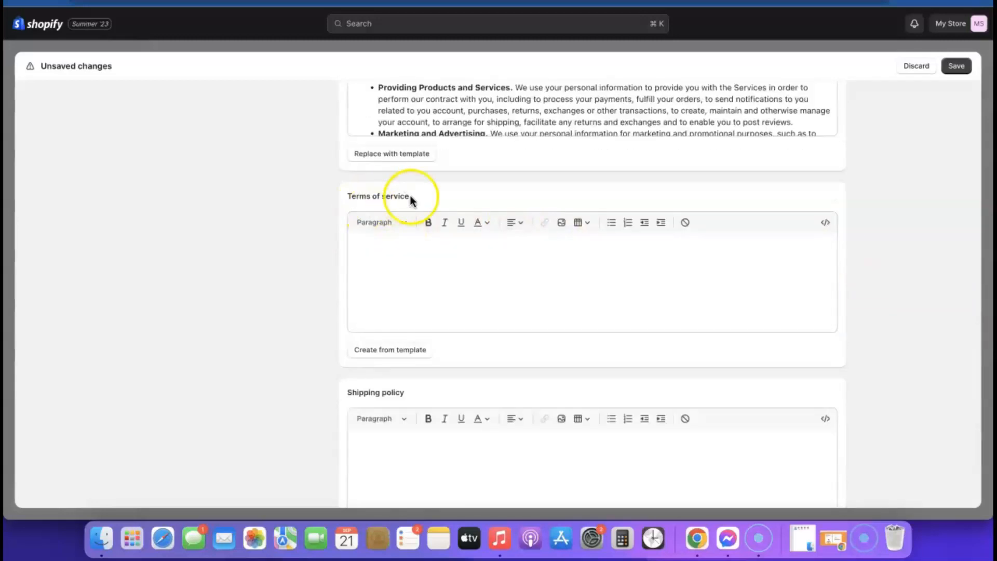
left_click(385, 351)
scroll(589, 329, "down", 15)
Review the Terms of service template text and begin filling the empty Shipping policy.
scroll(591, 335, "down", 10)
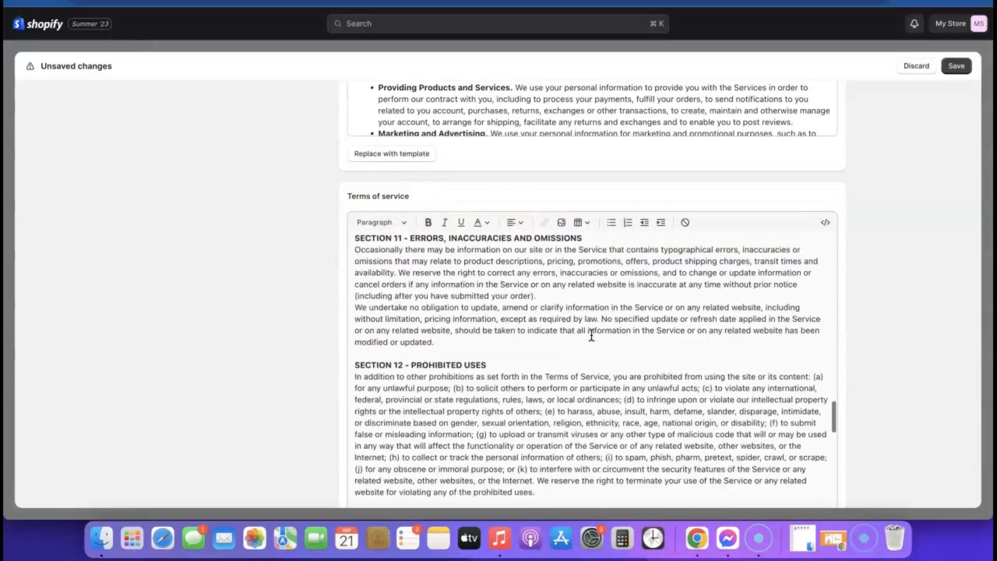
scroll(865, 332, "down", 5)
scroll(740, 256, "down", 15)
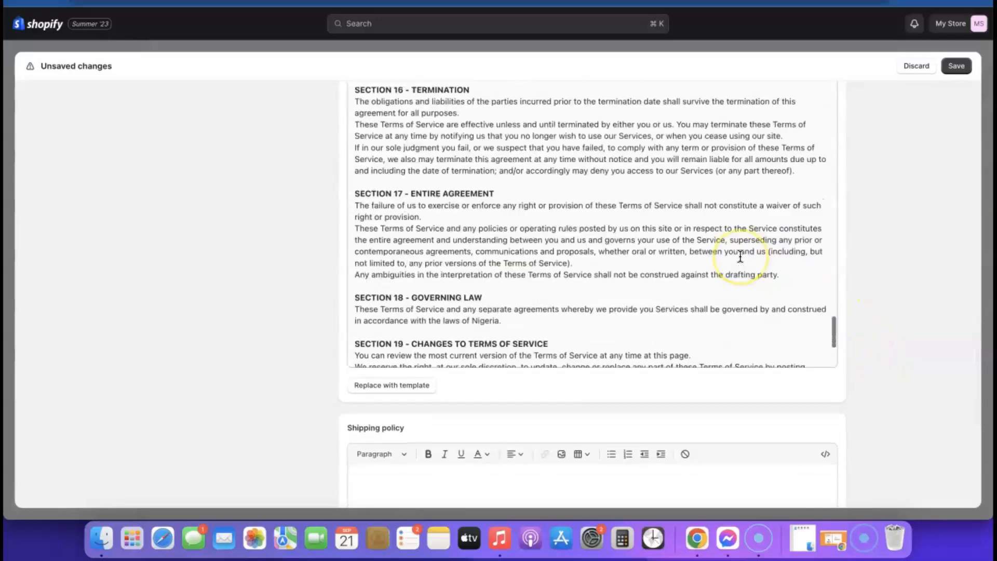
scroll(740, 256, "up", 5)
scroll(739, 256, "up", 2)
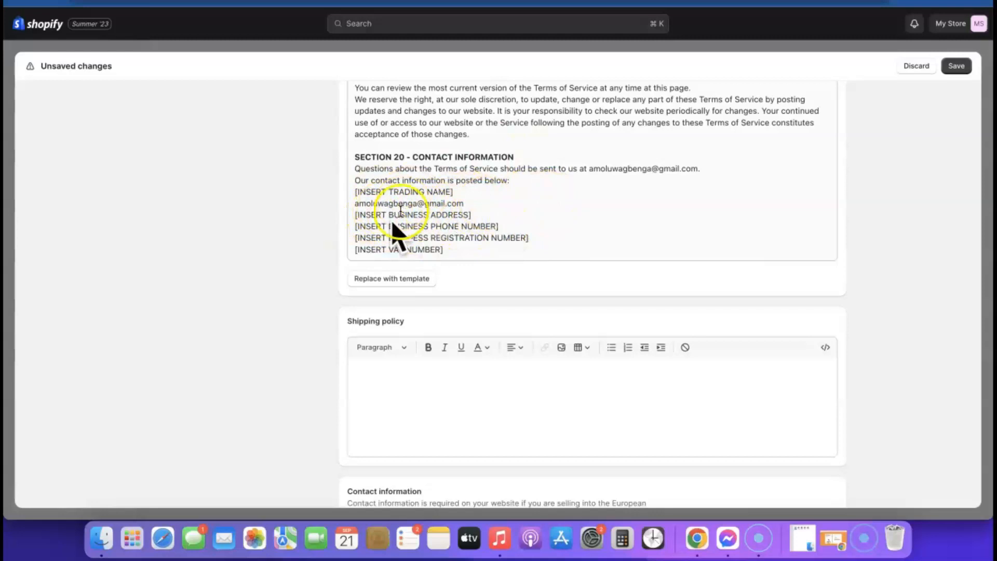
scroll(670, 229, "down", 1)
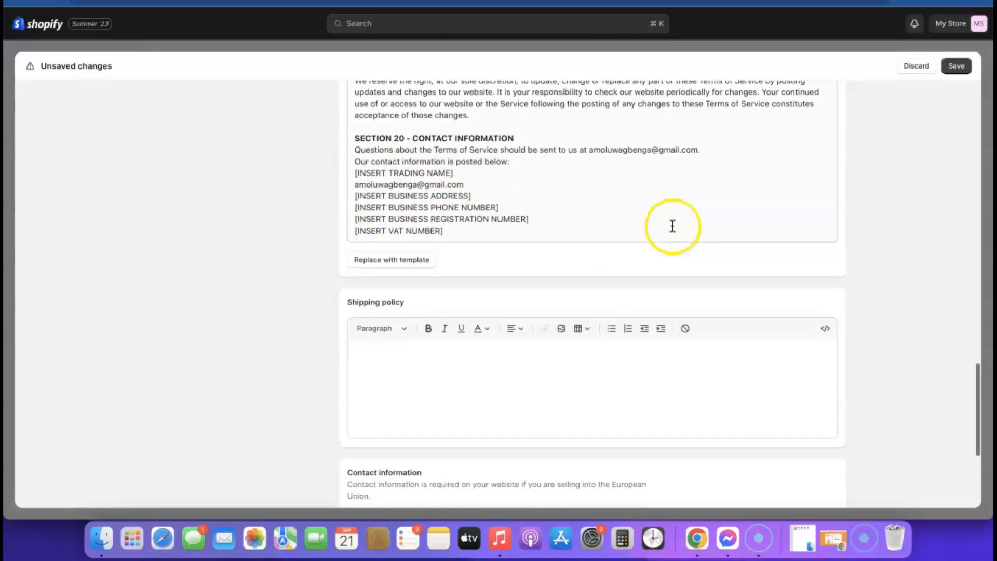
left_click(452, 339)
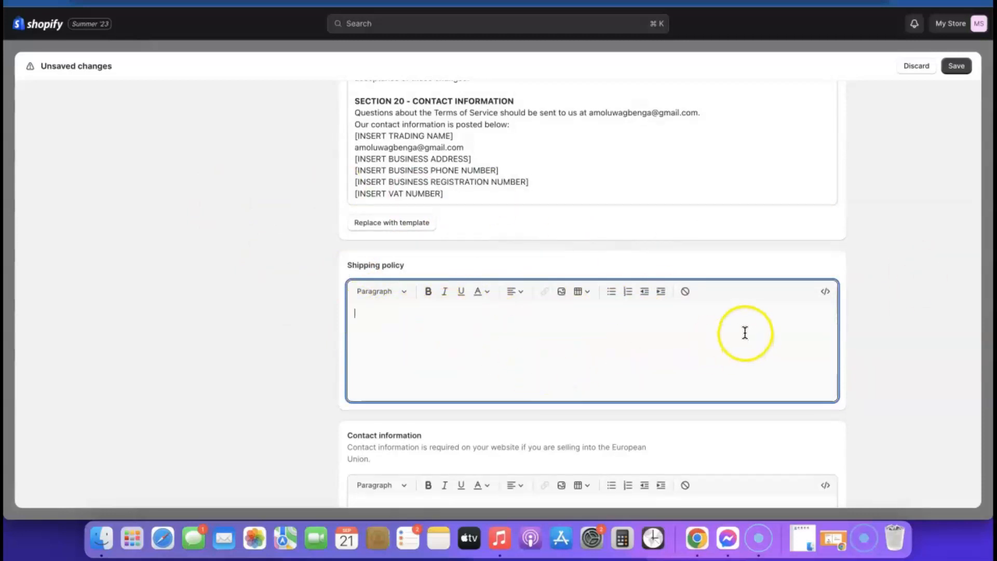
scroll(750, 327, "down", 1)
scroll(758, 325, "down", 3)
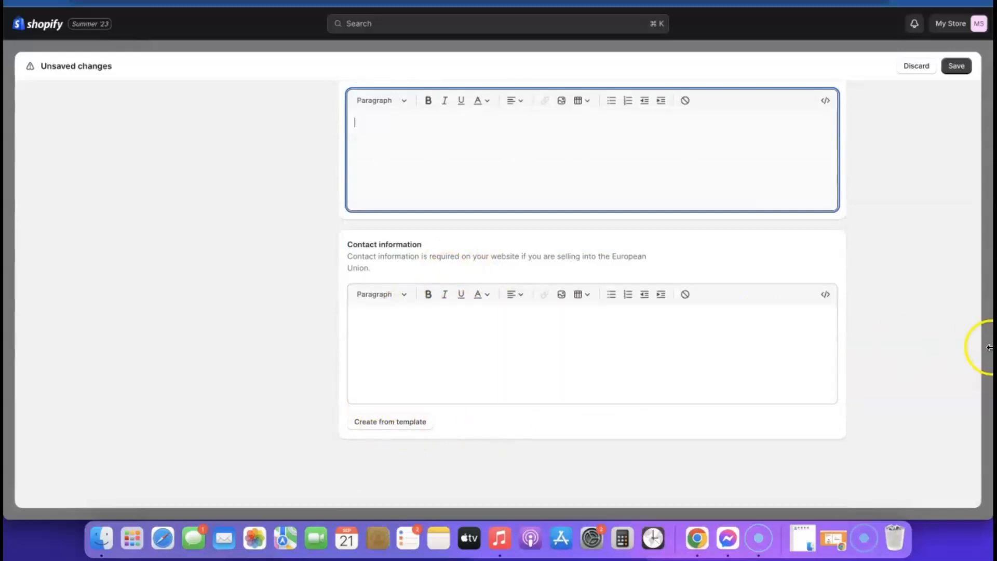
scroll(833, 372, "up", 2)
scroll(825, 363, "down", 2)
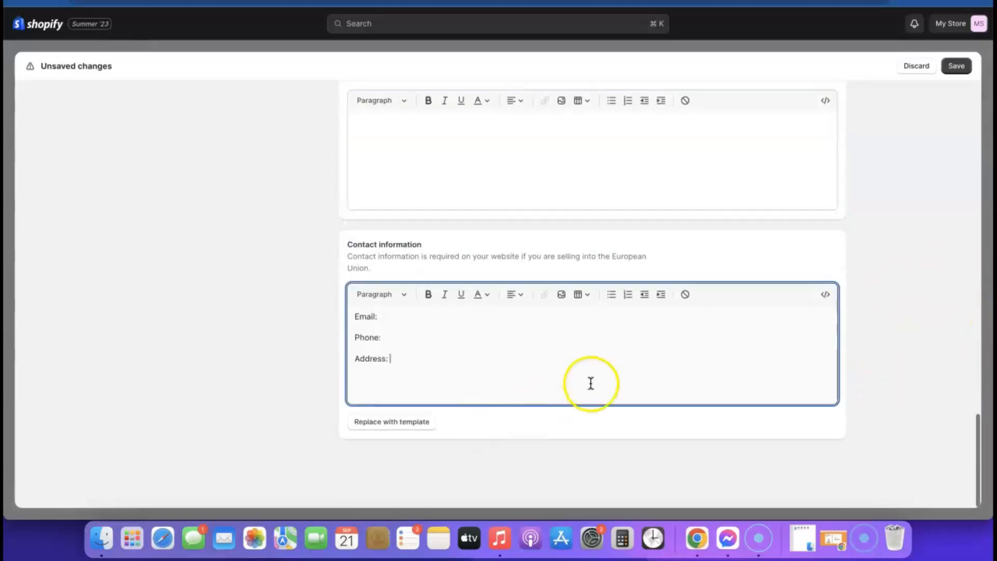
scroll(591, 382, "up", 20)
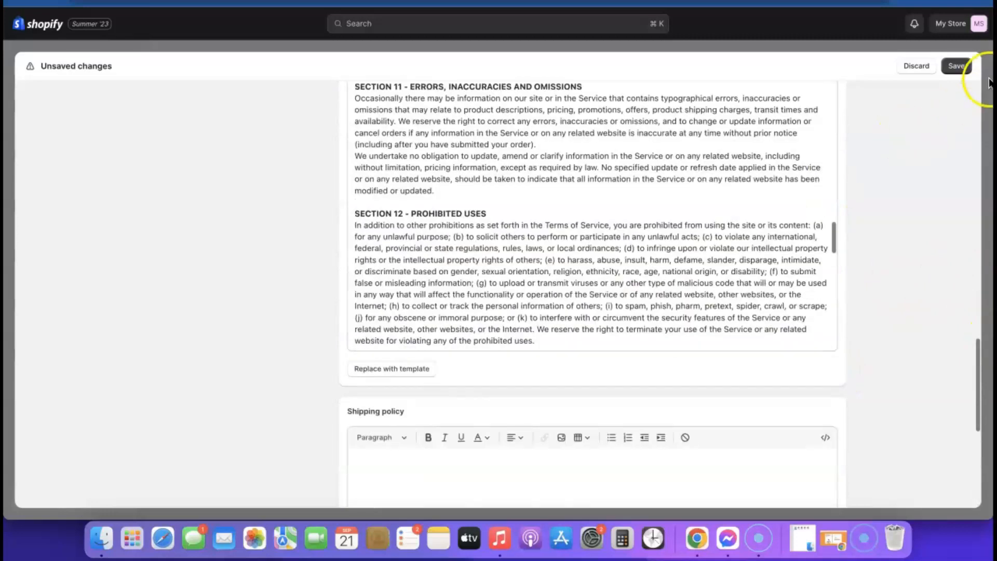
Save the filled policies, close Settings, and go to Online Store Navigation.
left_click(962, 68)
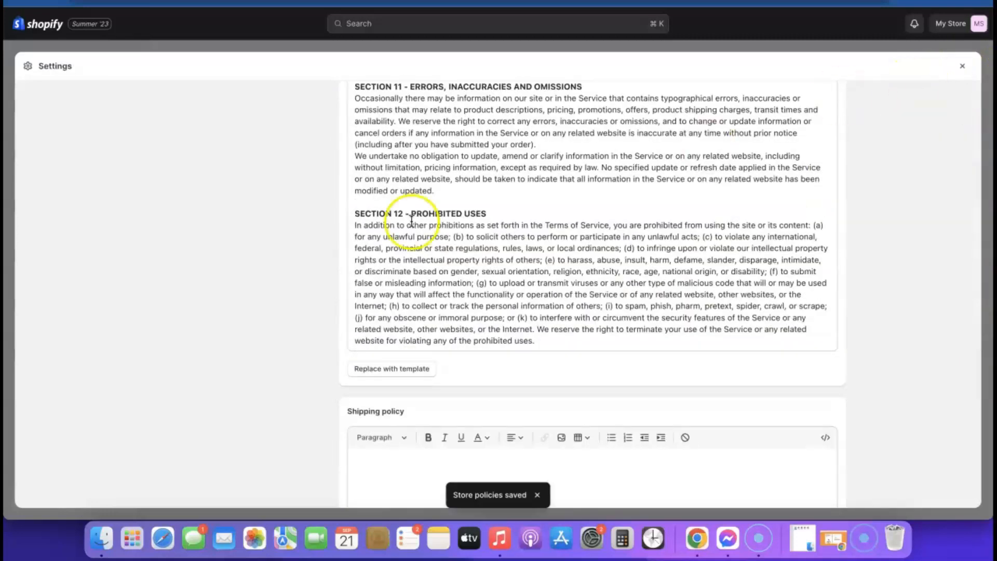
left_click(961, 66)
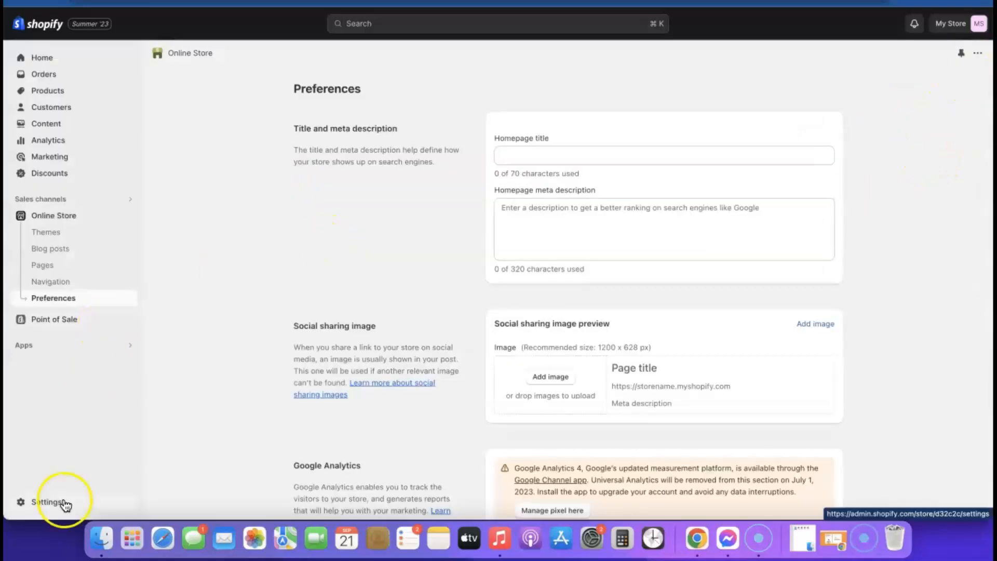
left_click(55, 285)
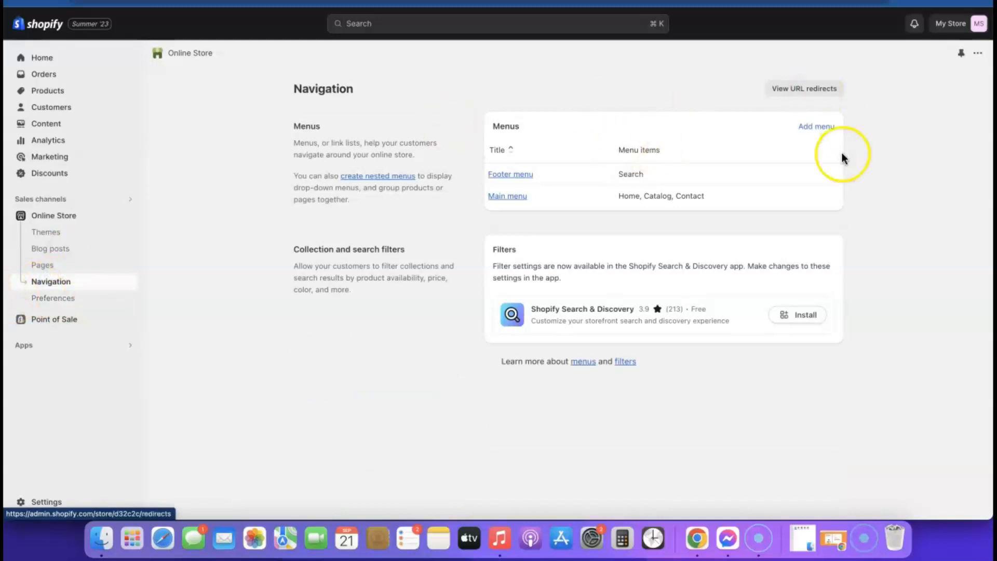
Add a Footer menu item linked to Policies > Privacy Policy.
left_click(526, 179)
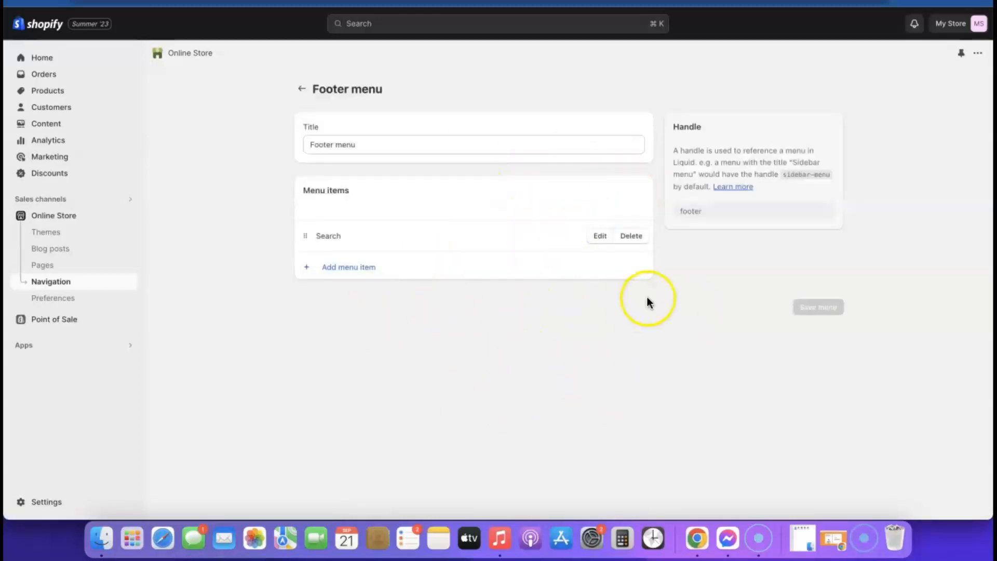
left_click(344, 269)
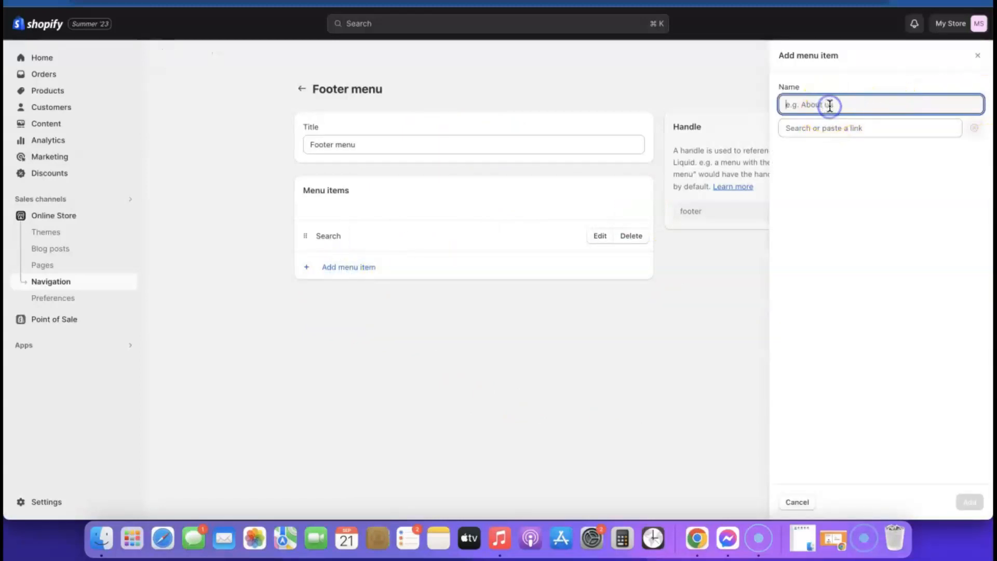
left_click(833, 130)
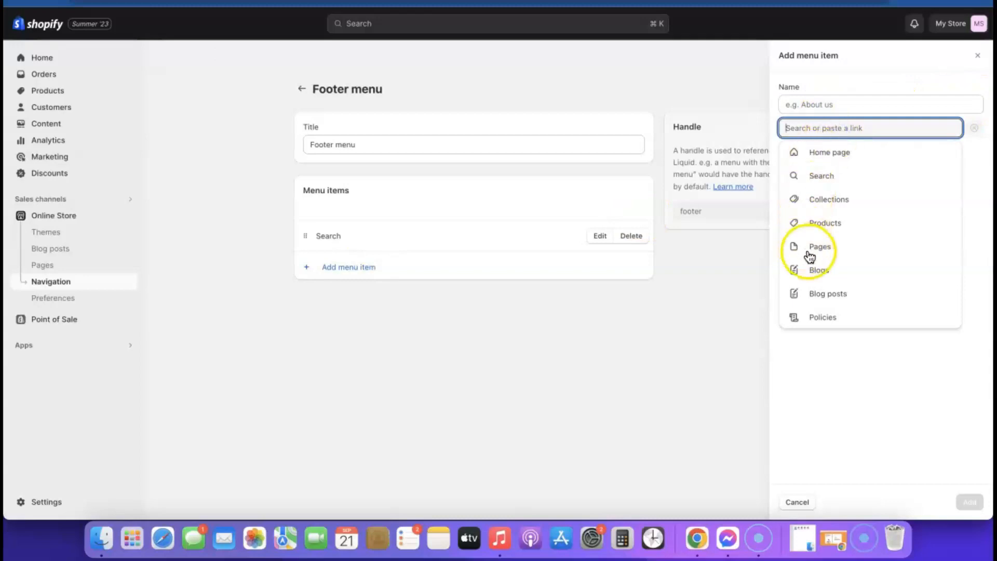
left_click(827, 317)
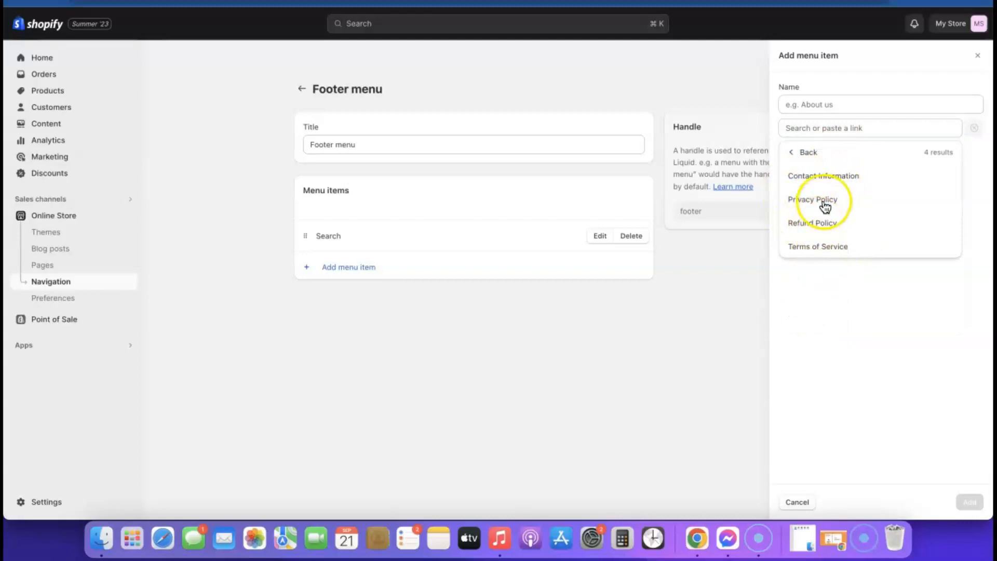
left_click(807, 200)
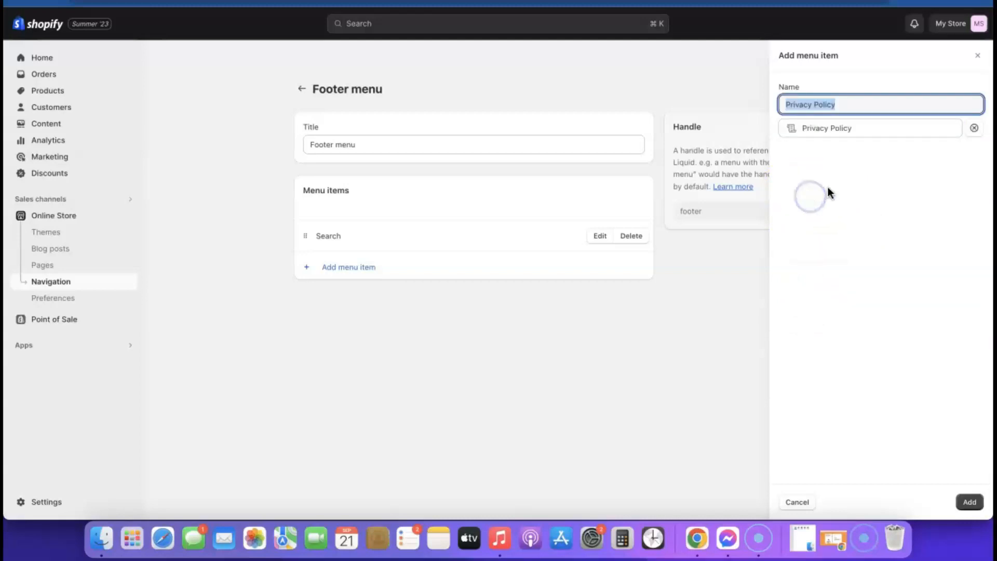
left_click(968, 501)
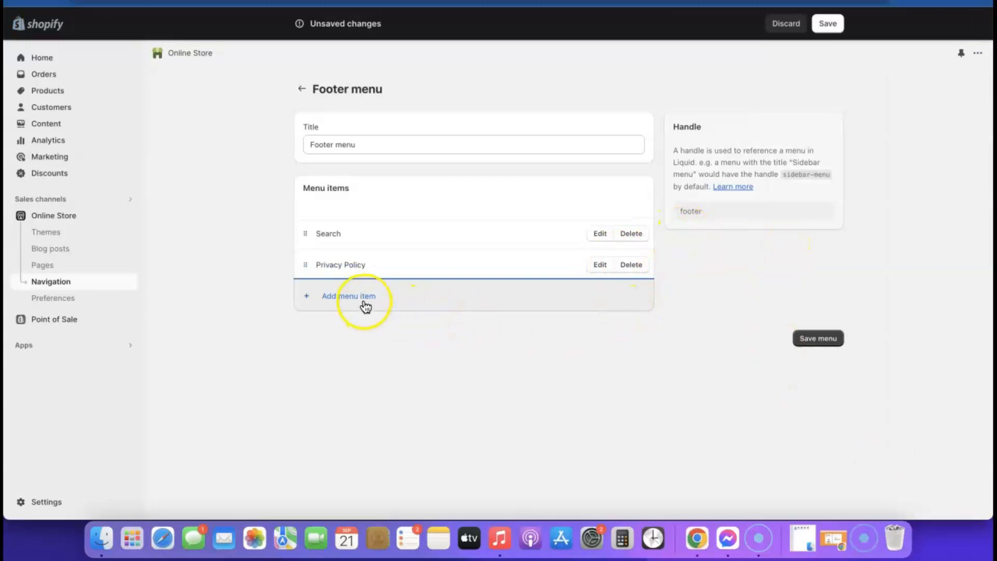
Add a Footer menu item linked to Policies > Refund Policy.
left_click(337, 297)
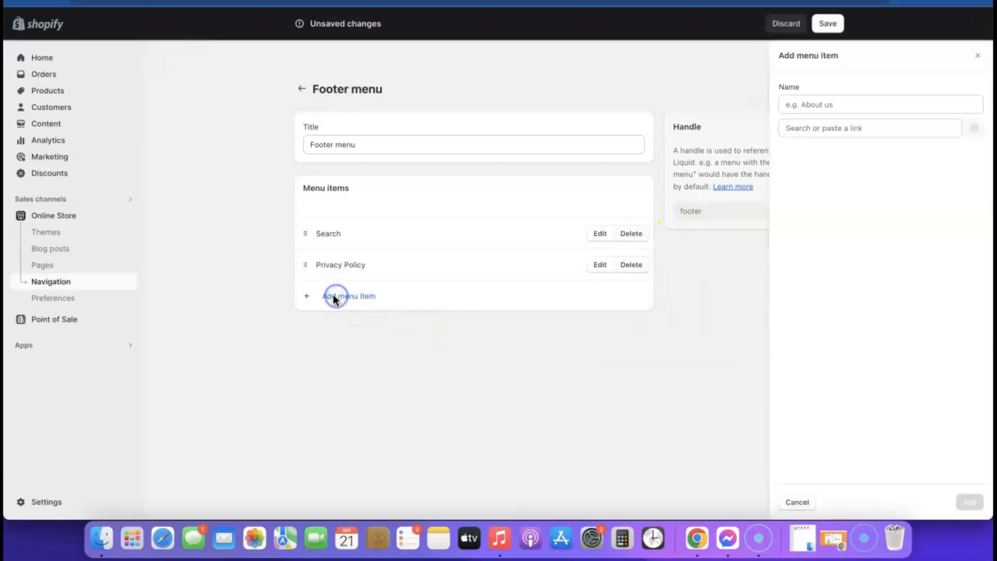
left_click(815, 125)
left_click(822, 317)
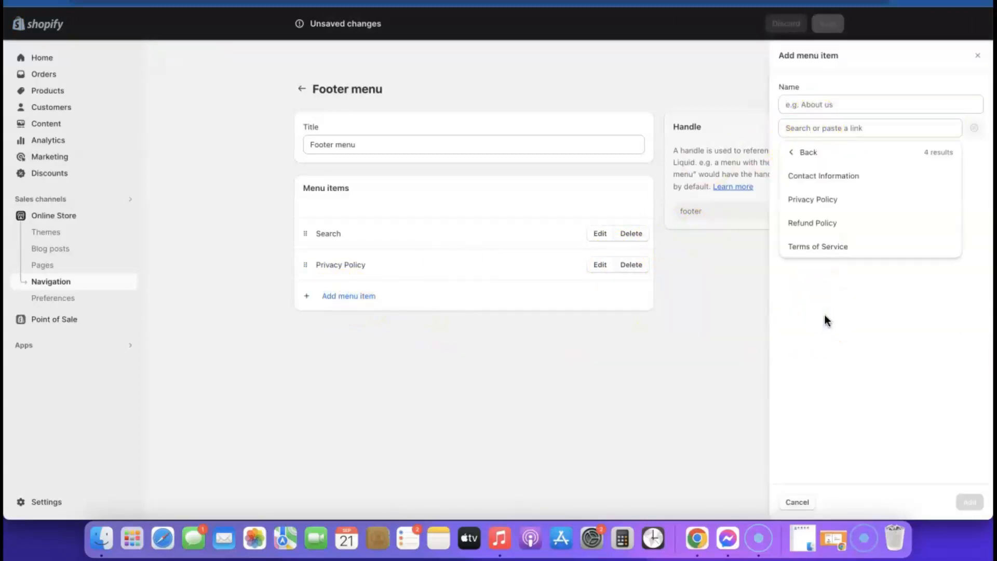
left_click(812, 222)
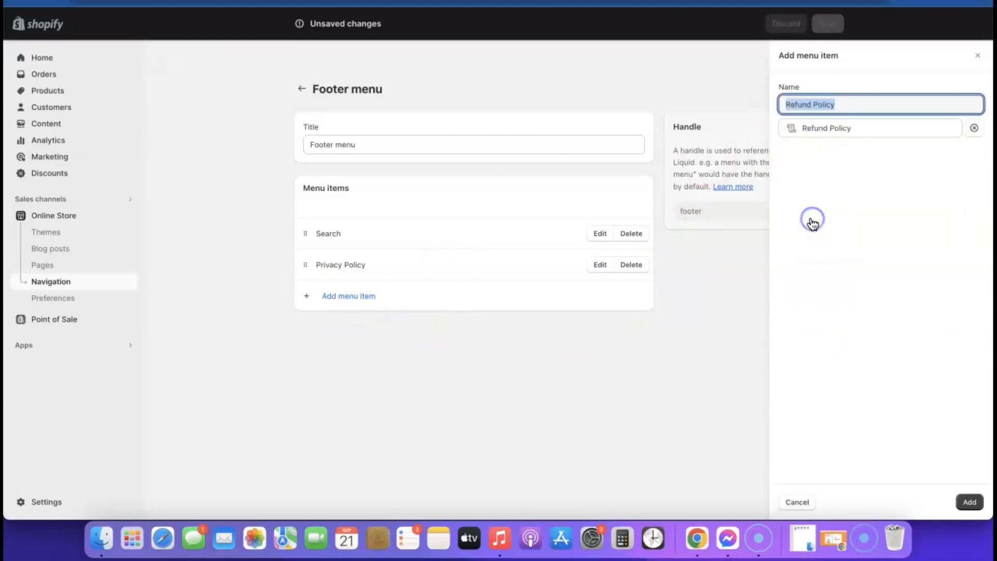
left_click(970, 502)
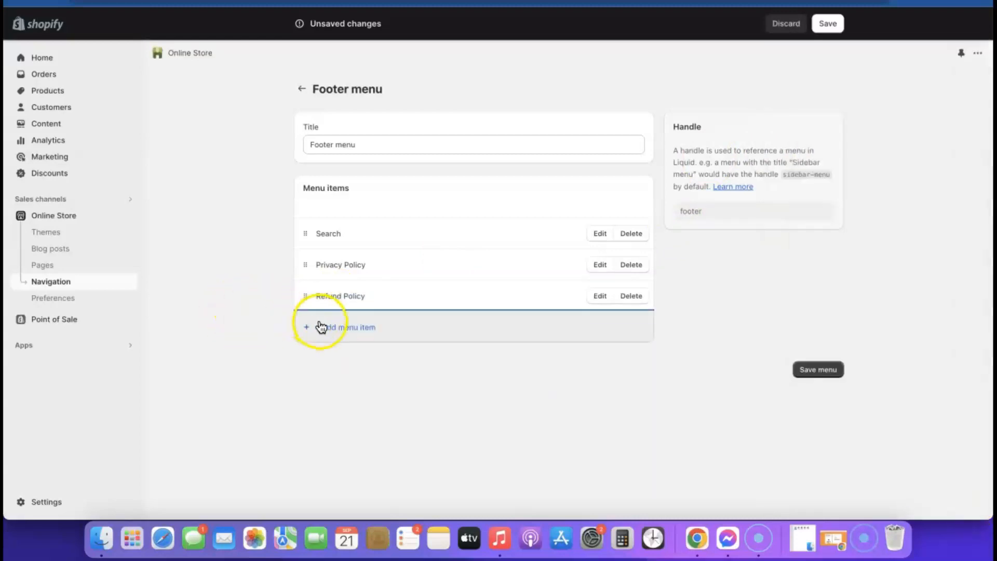
Add a Footer menu item linked to Policies > Terms of Service.
left_click(321, 326)
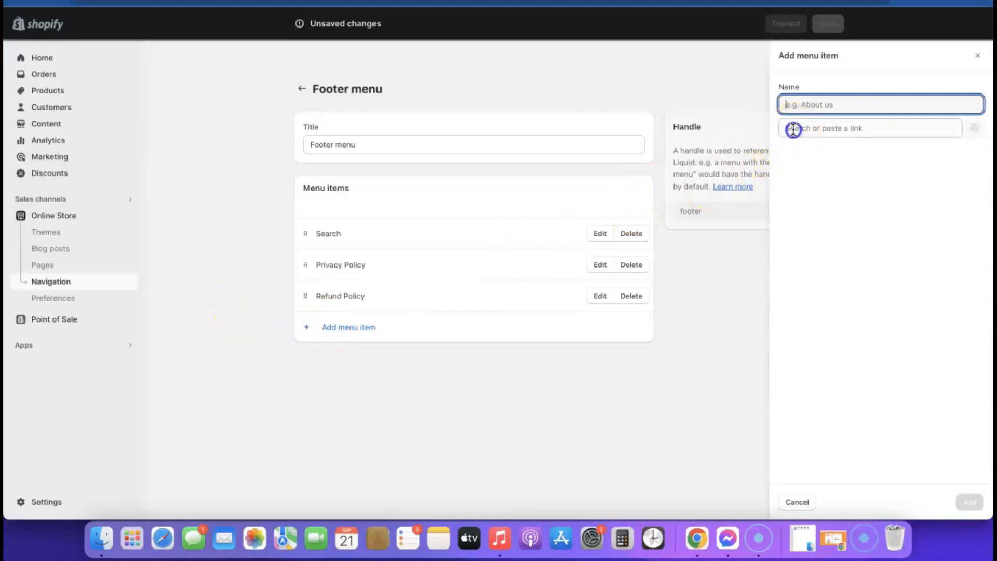
left_click(793, 130)
left_click(829, 320)
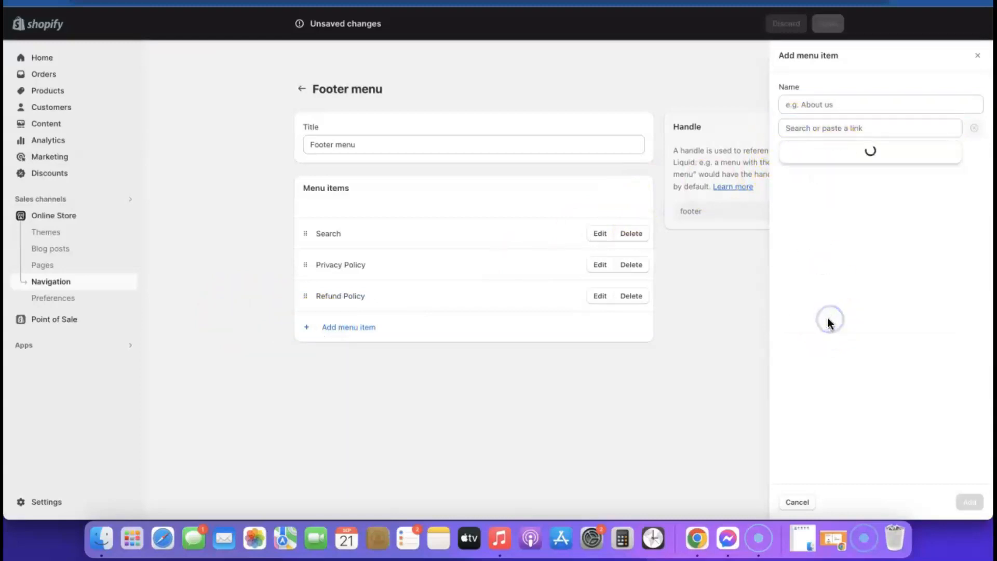
left_click(824, 248)
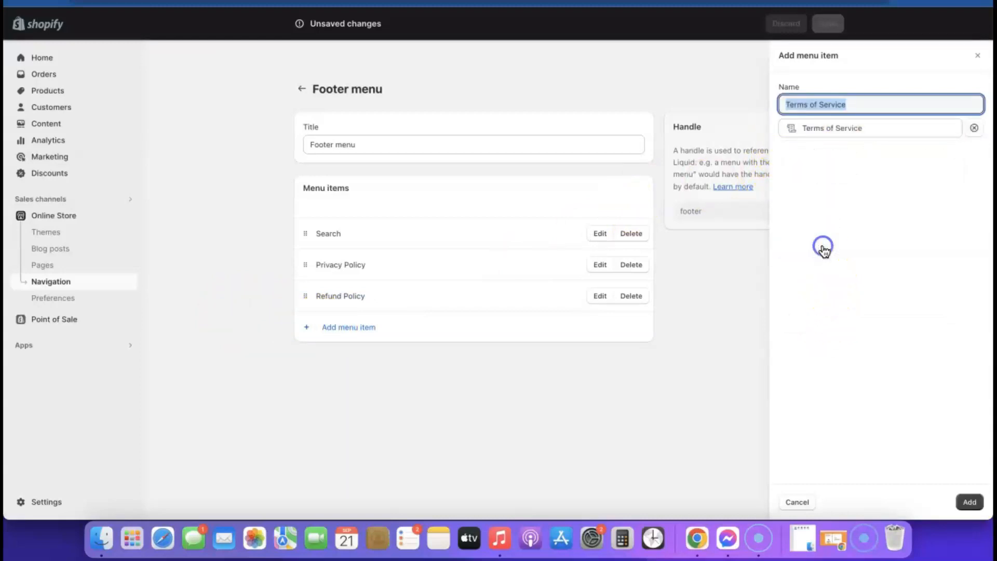
left_click(968, 501)
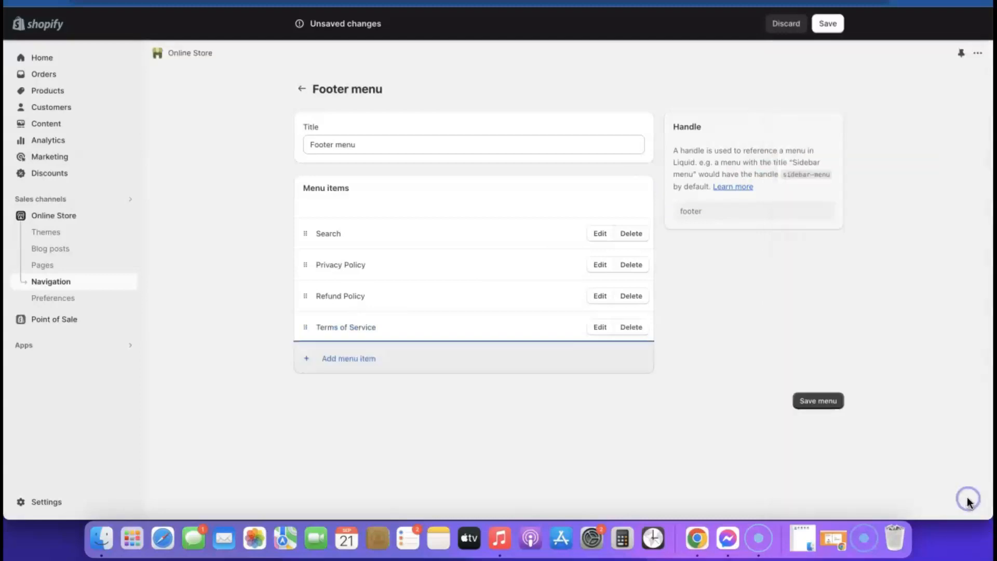
Add a Contact Information policy item and save the Footer menu.
left_click(357, 358)
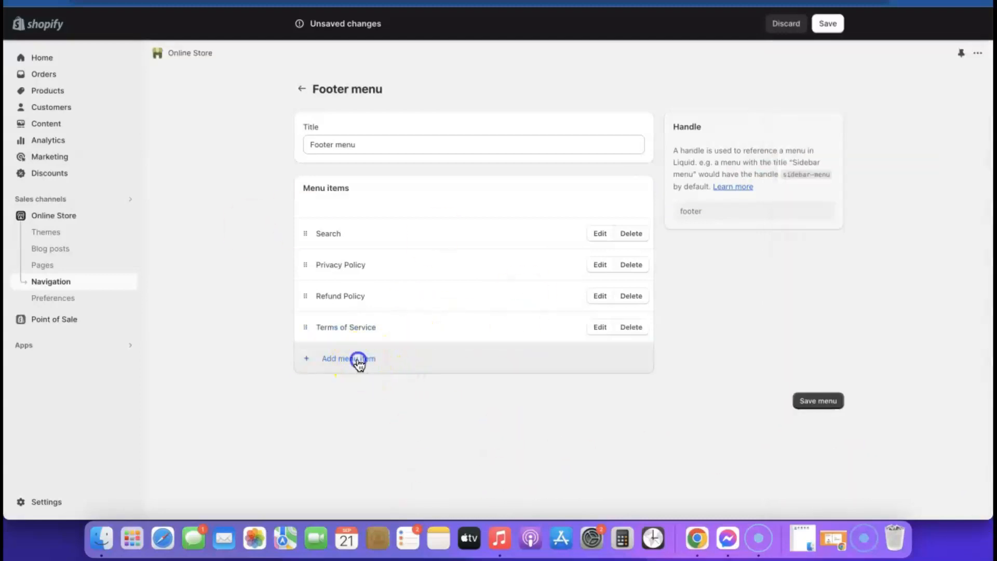
left_click(823, 129)
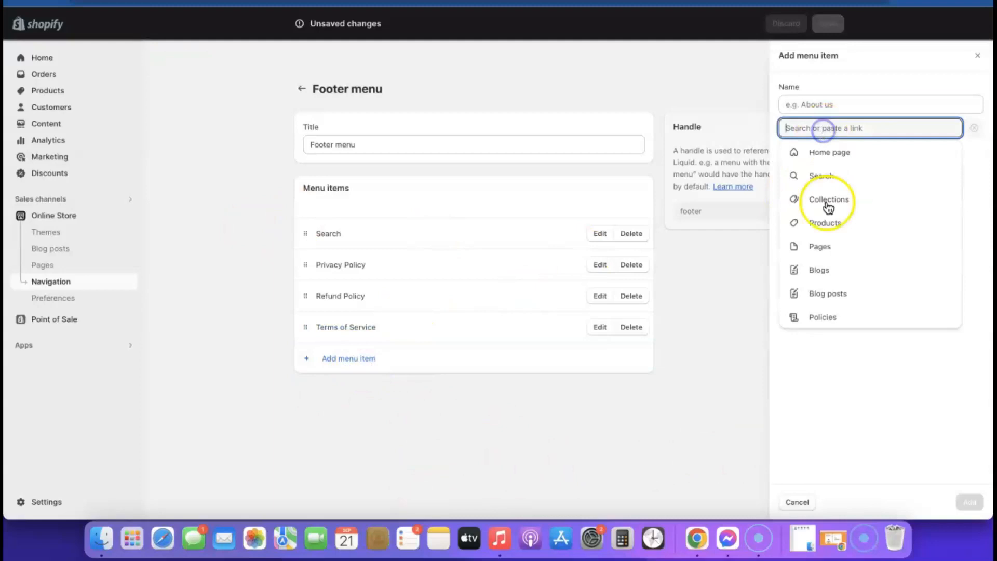
left_click(829, 320)
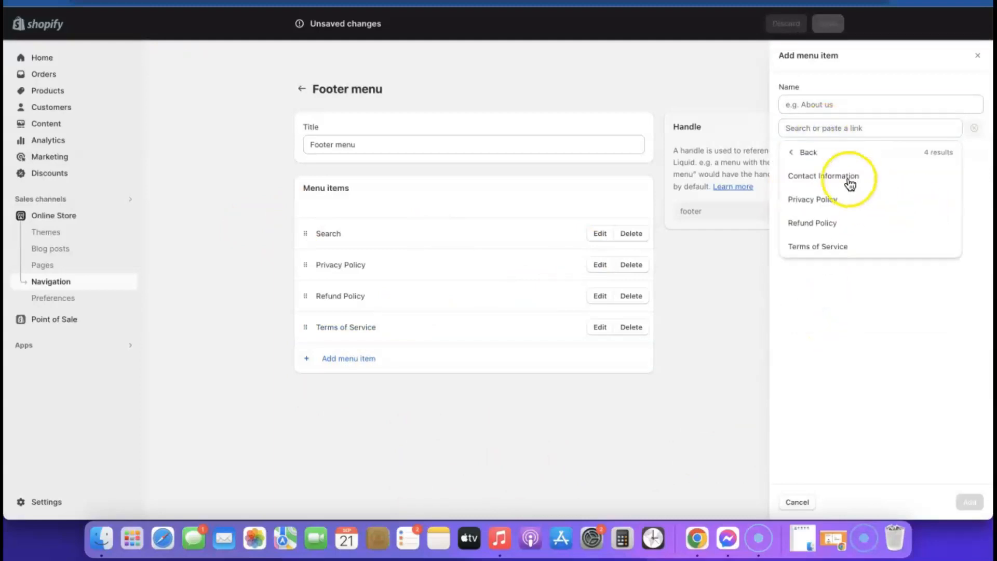
left_click(838, 177)
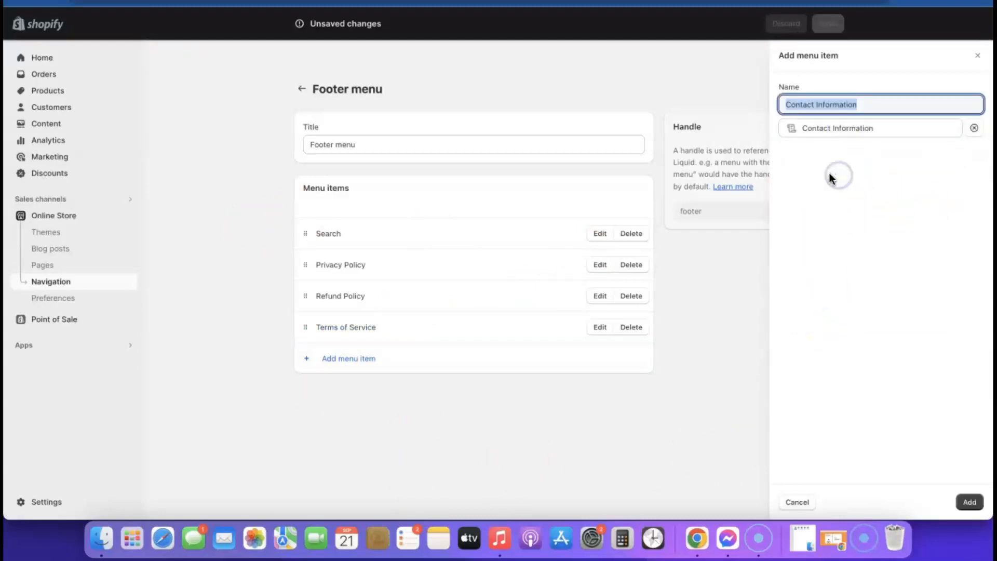
left_click(968, 501)
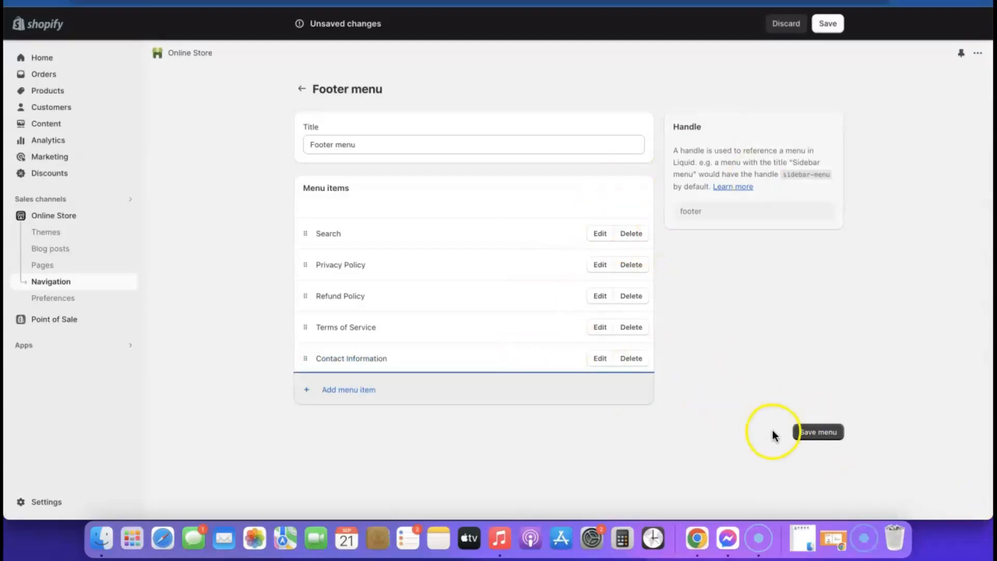
left_click(817, 433)
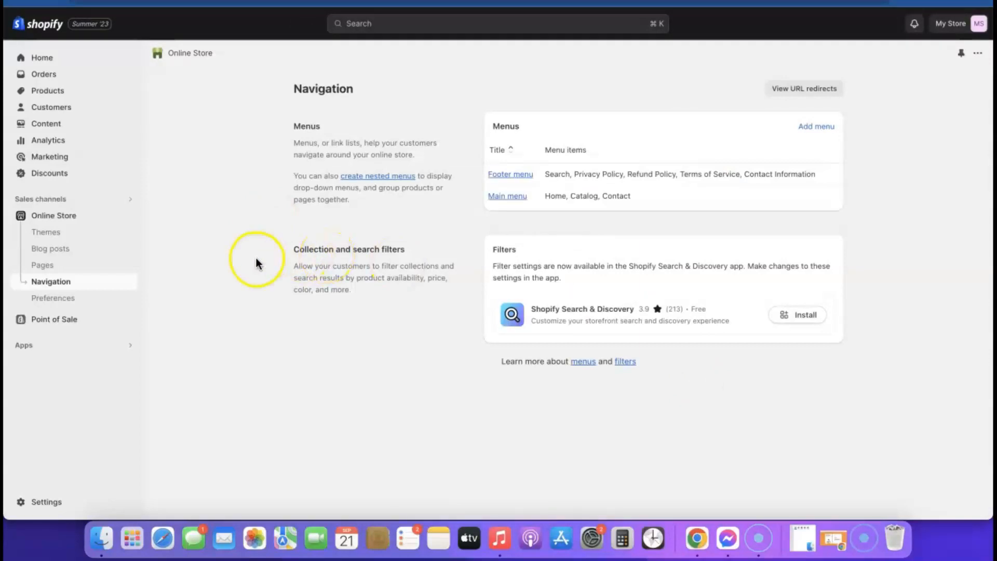
Launch the theme editor for the current Sense theme from Online Store.
left_click(64, 215)
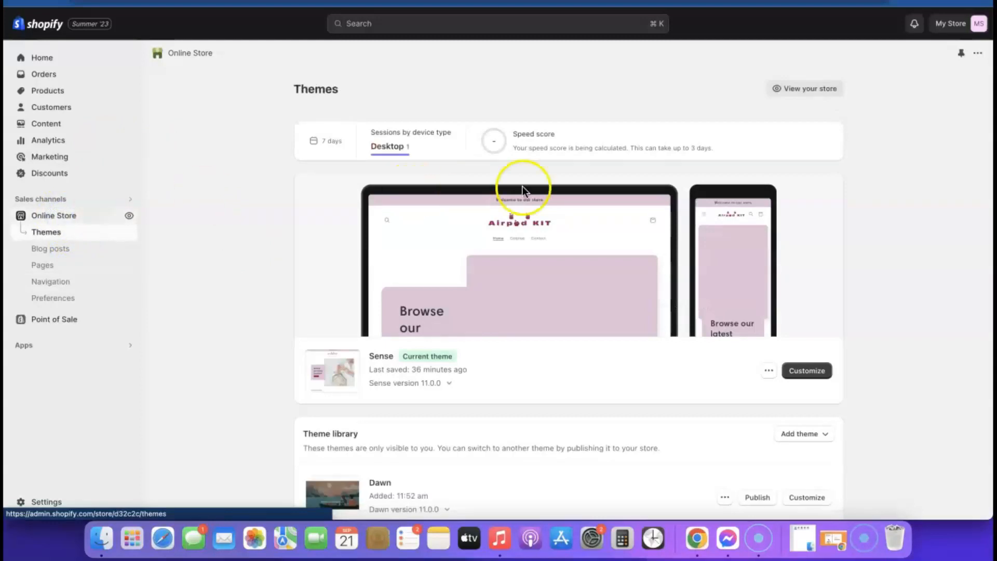
left_click(814, 368)
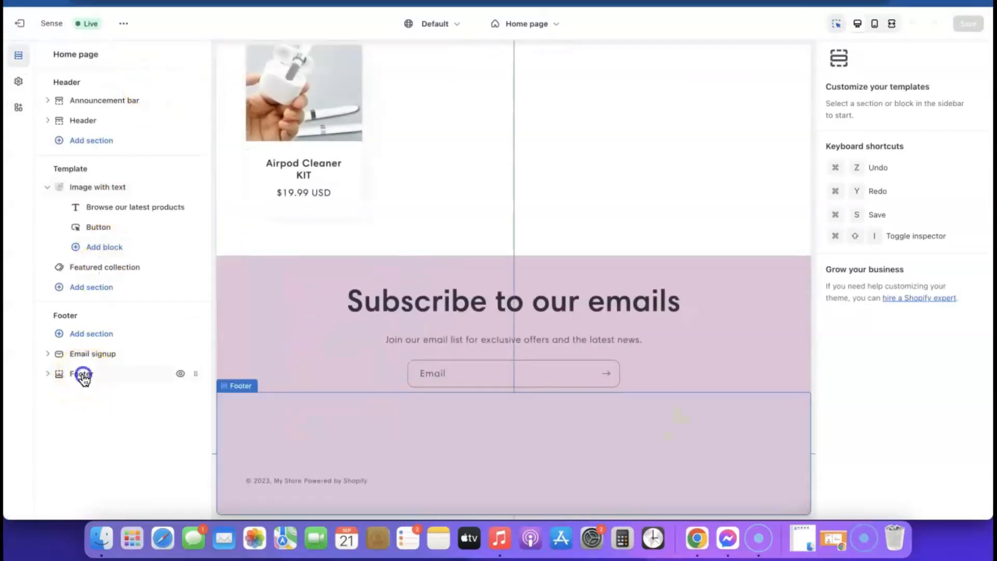
Add a Menu block to the home page Footer section.
left_click(82, 377)
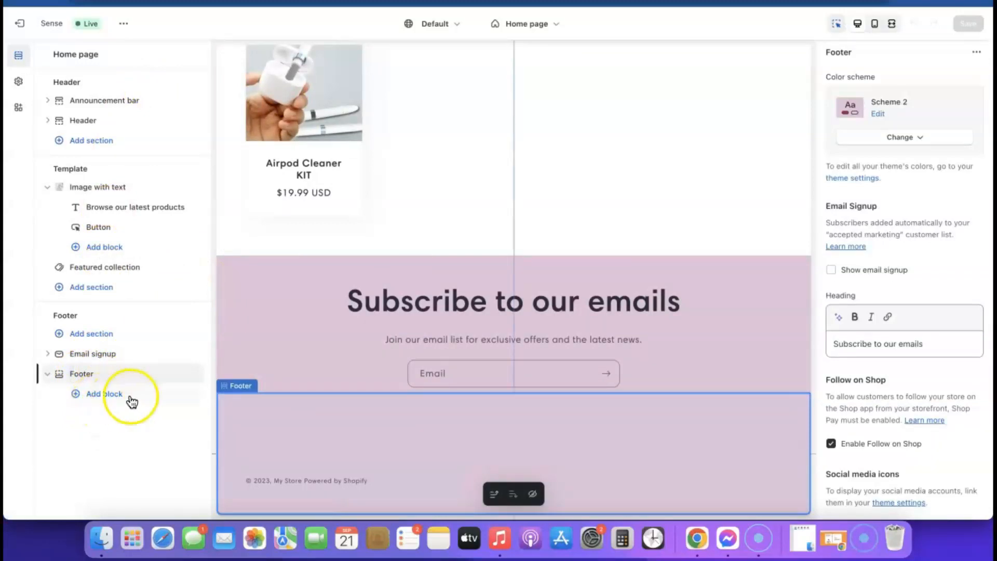
left_click(106, 395)
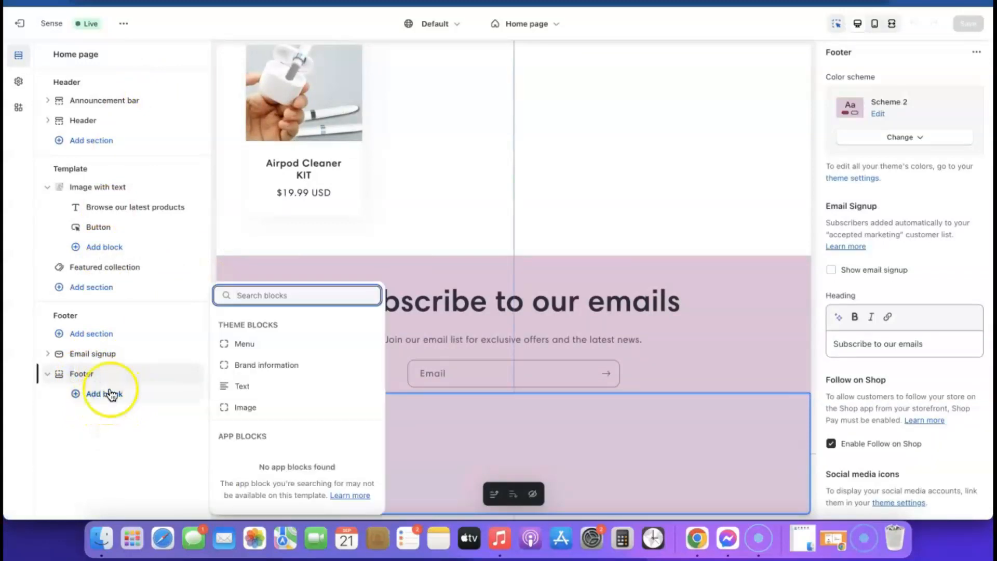
left_click(244, 343)
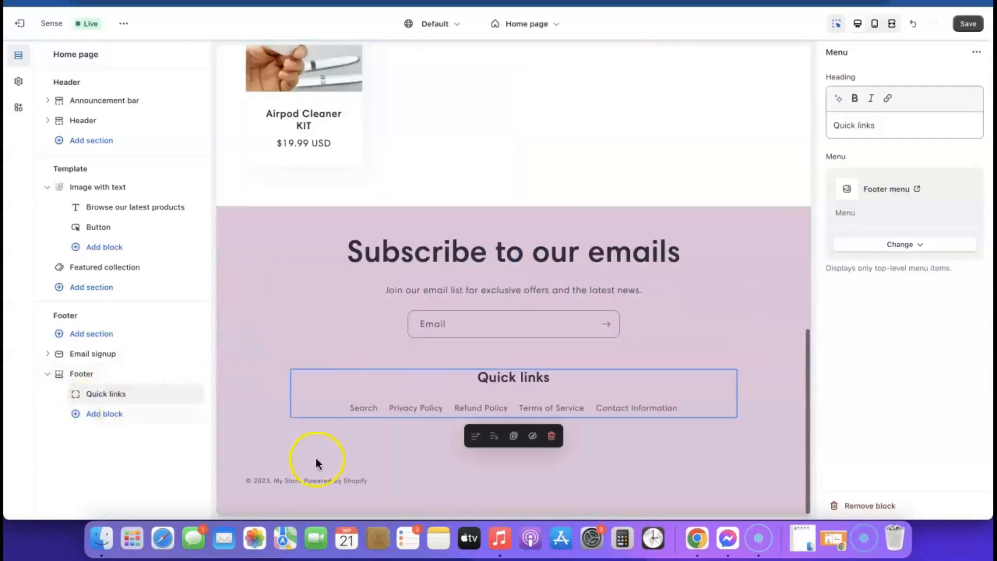